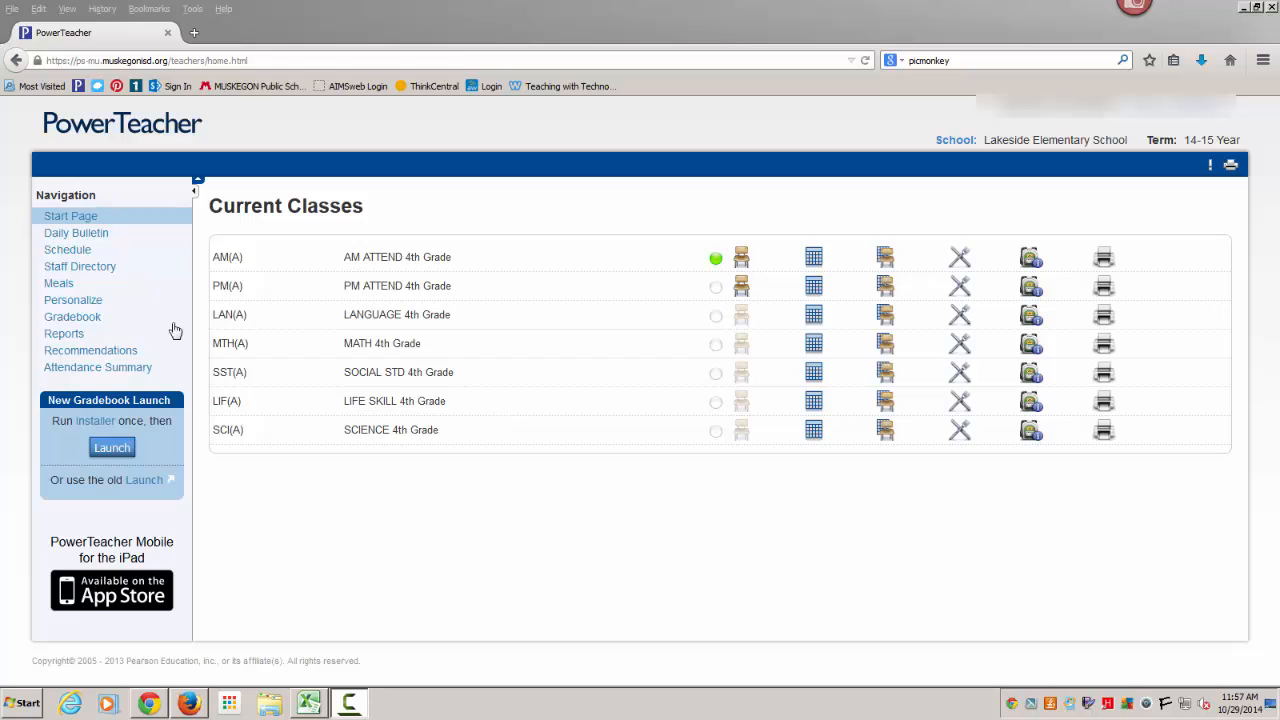
Open the reports for all students and choose the *Grade 4 RC 14-15 report card for printing.
click(66, 336)
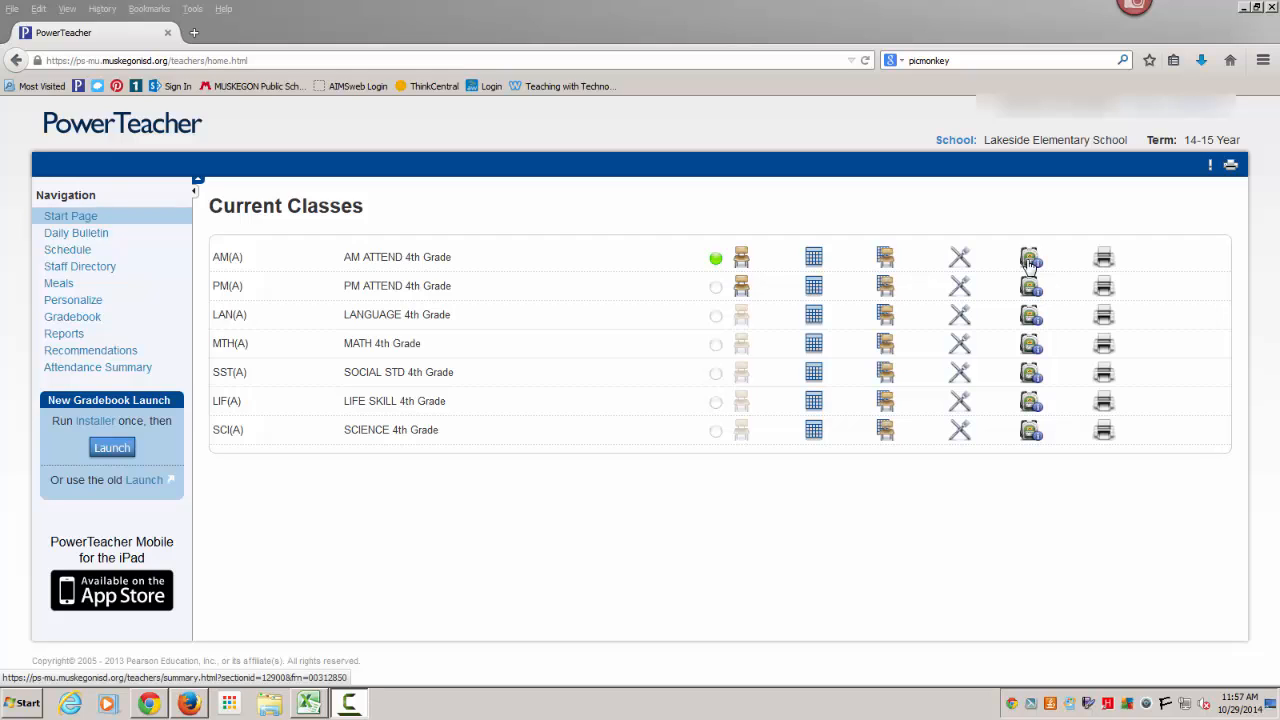
click(78, 337)
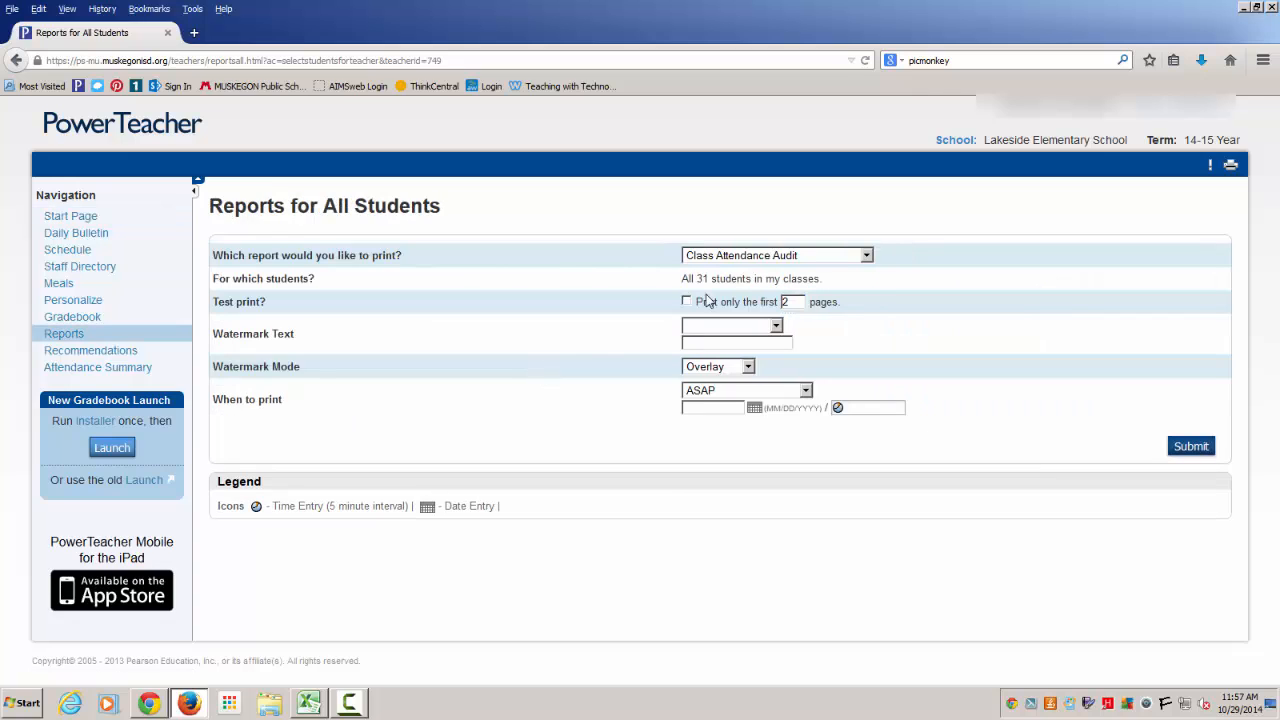
click(766, 257)
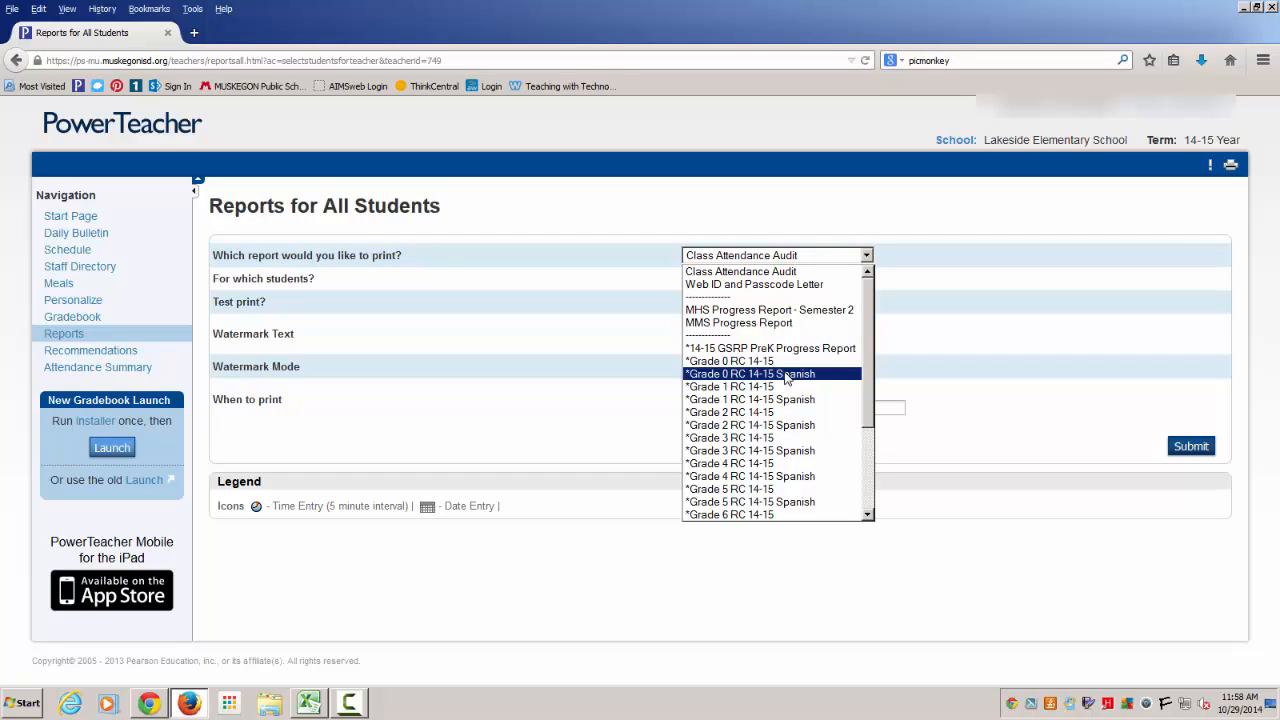
click(786, 464)
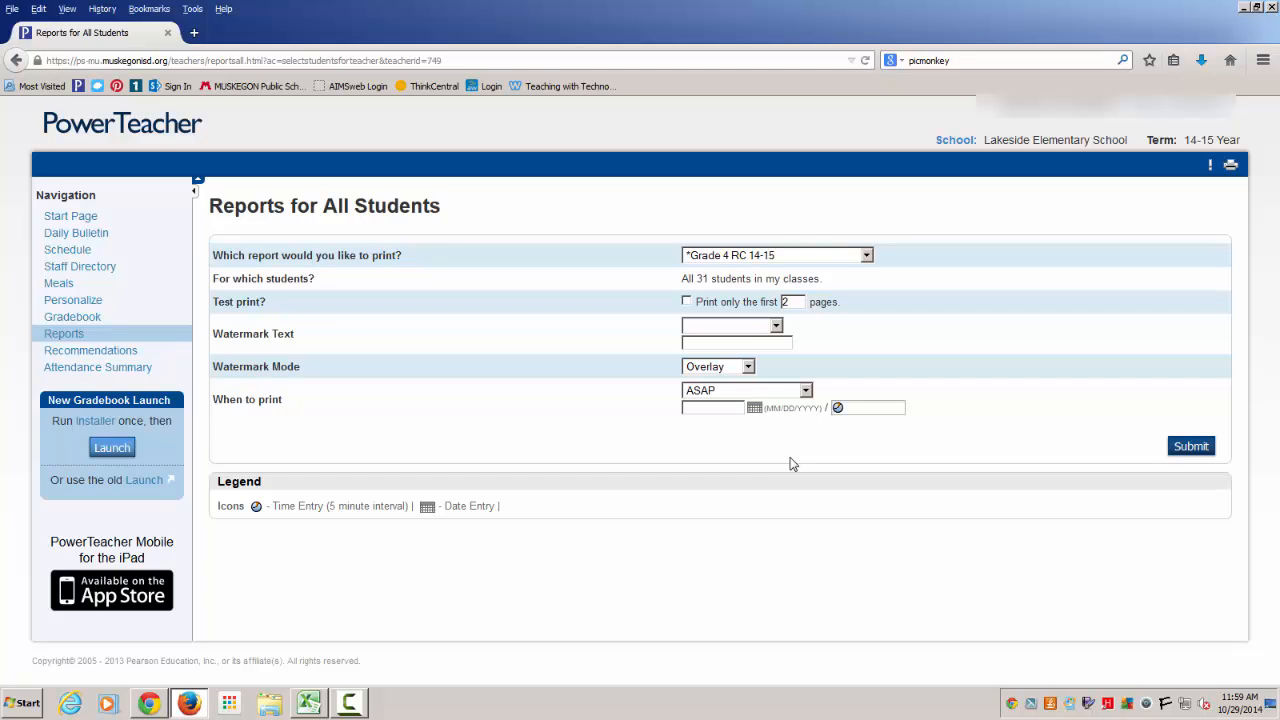
Set the report to a test print of only the first 2 pages with the Sample watermark text.
click(686, 301)
click(776, 326)
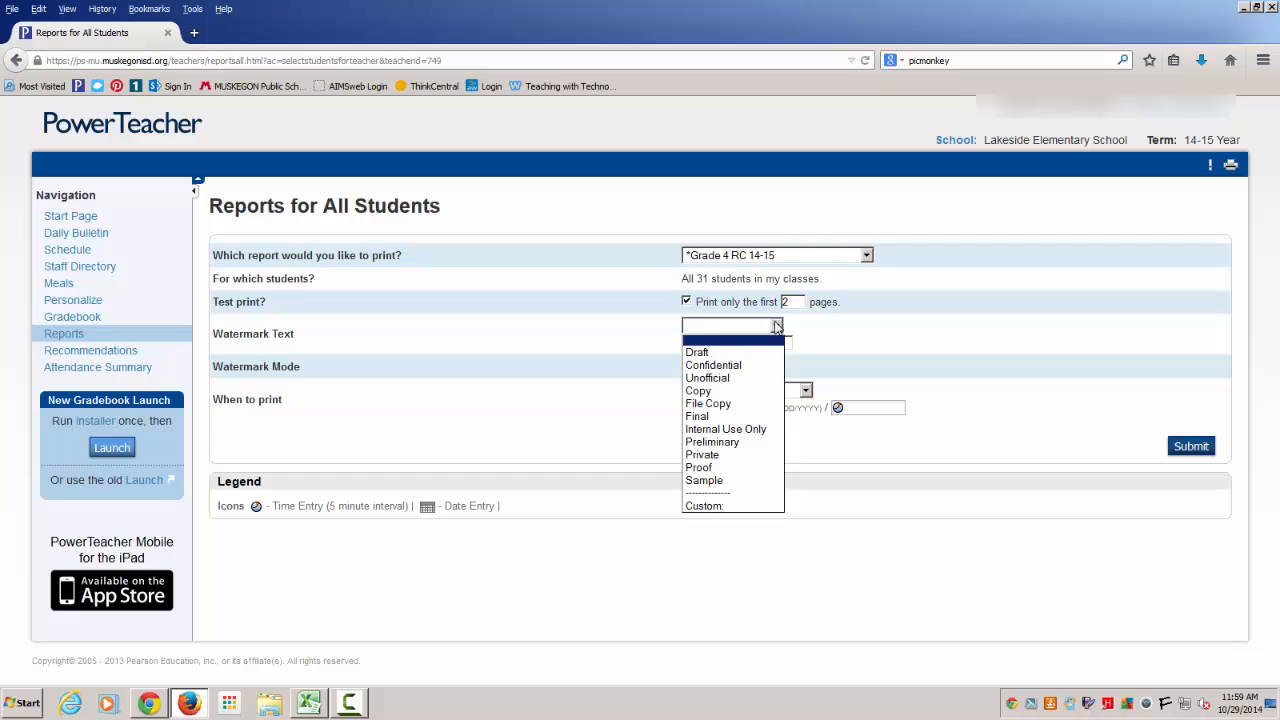
click(735, 481)
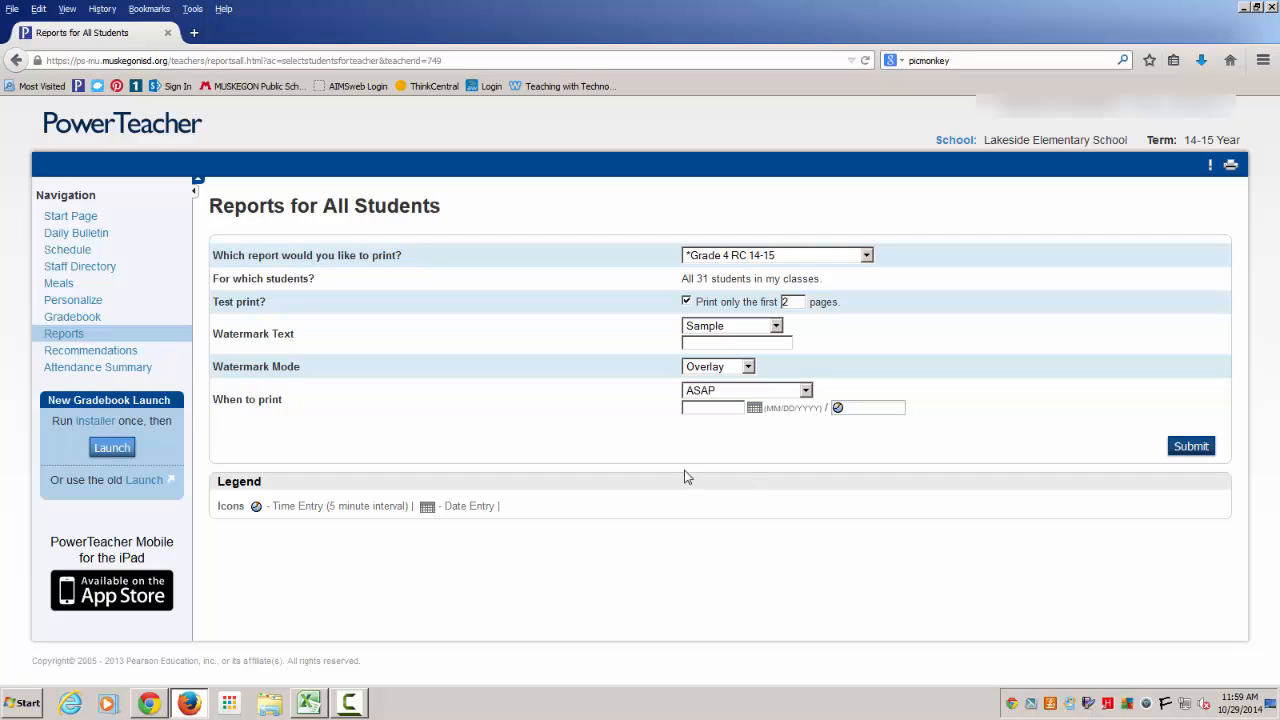
Return to the start page with the current classes and launch the new gradebook.
click(185, 143)
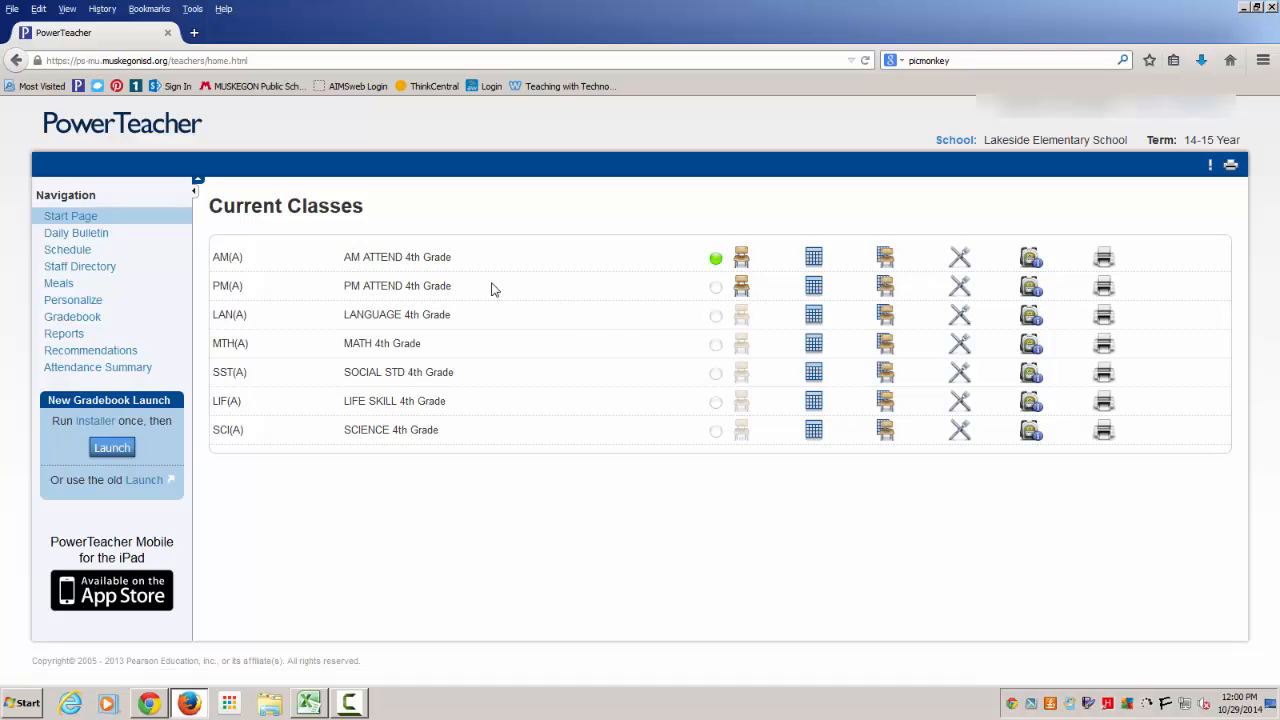
click(110, 449)
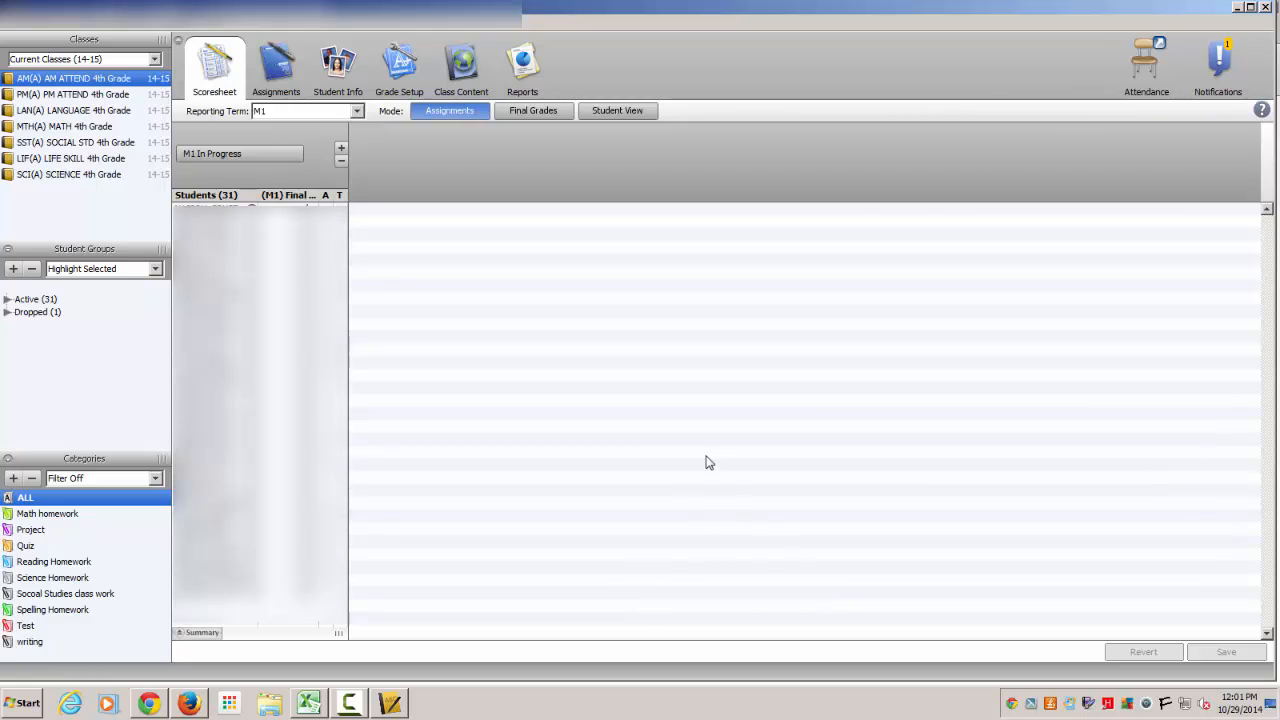
Set the reporting term to M3 and show the scoresheet of the LAN(A) LANGUAGE 4th Grade class.
click(355, 112)
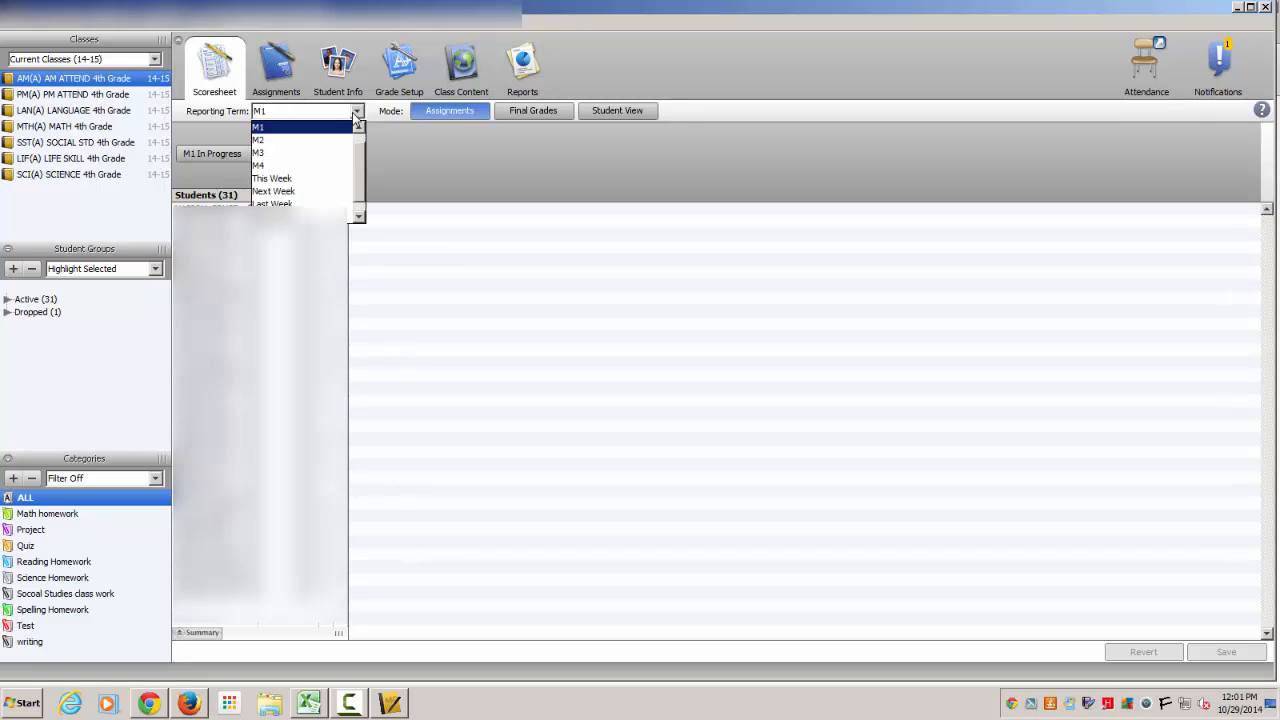
click(330, 151)
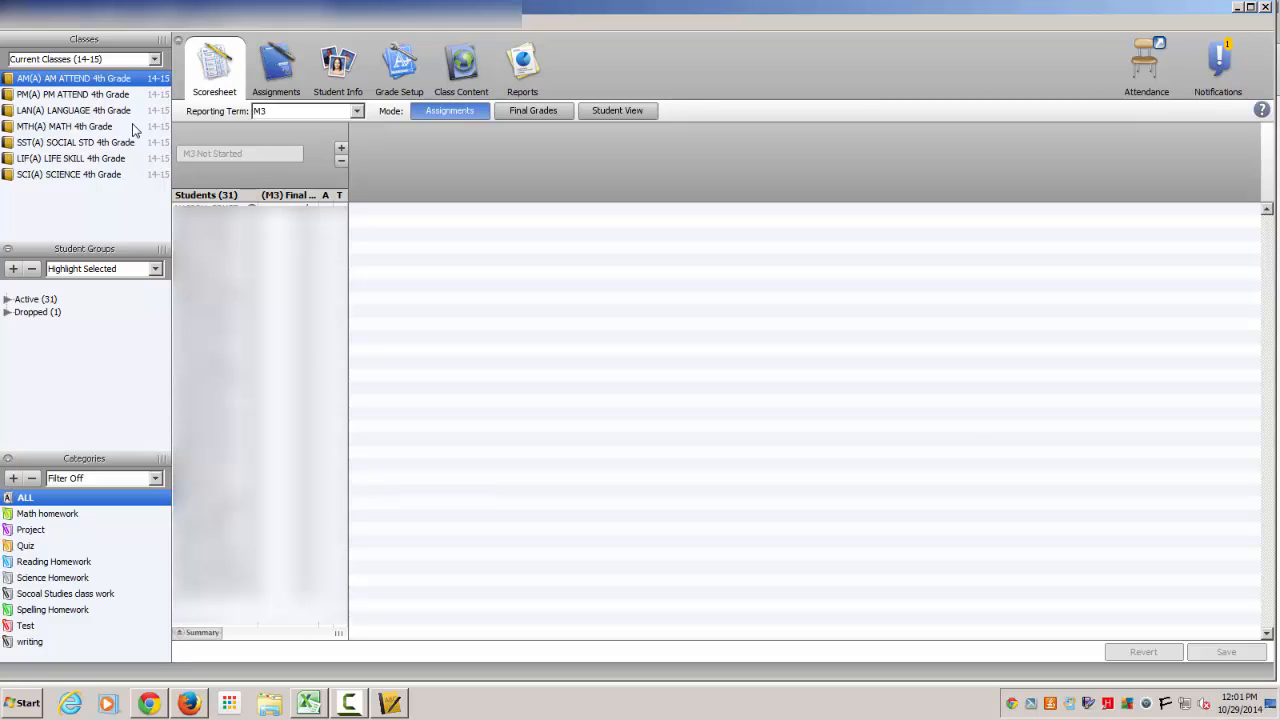
click(127, 111)
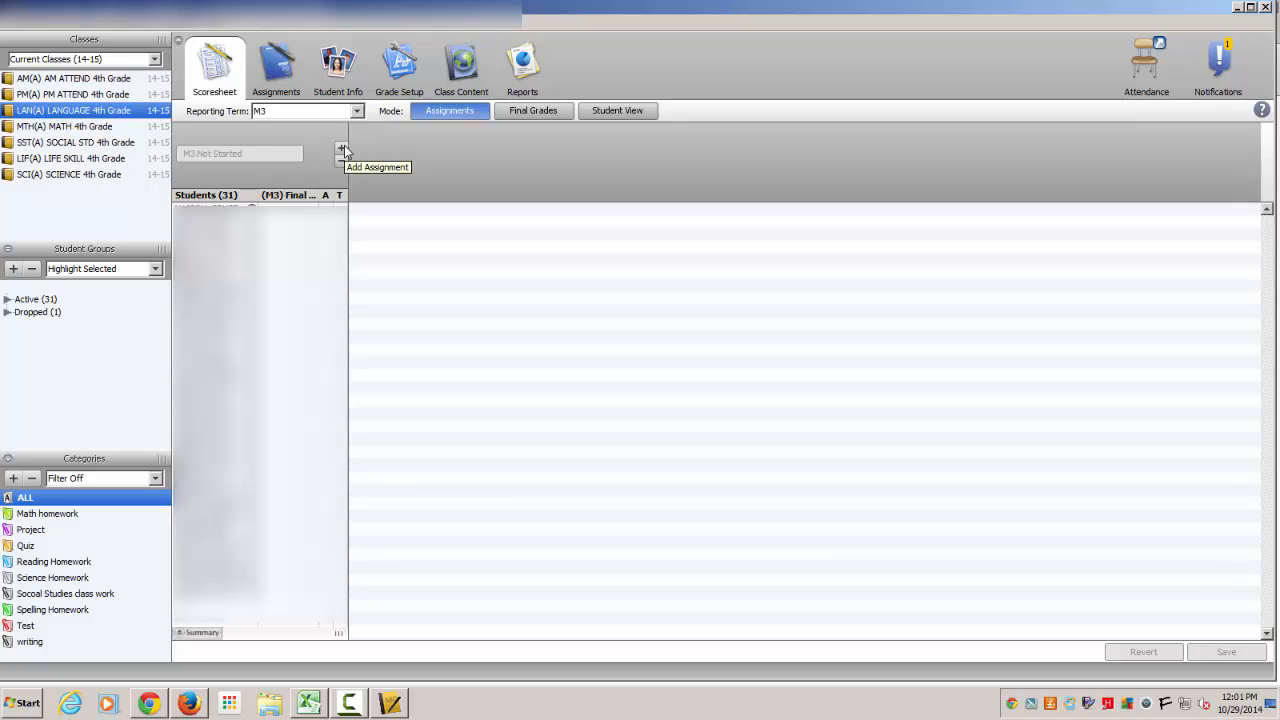
click(272, 72)
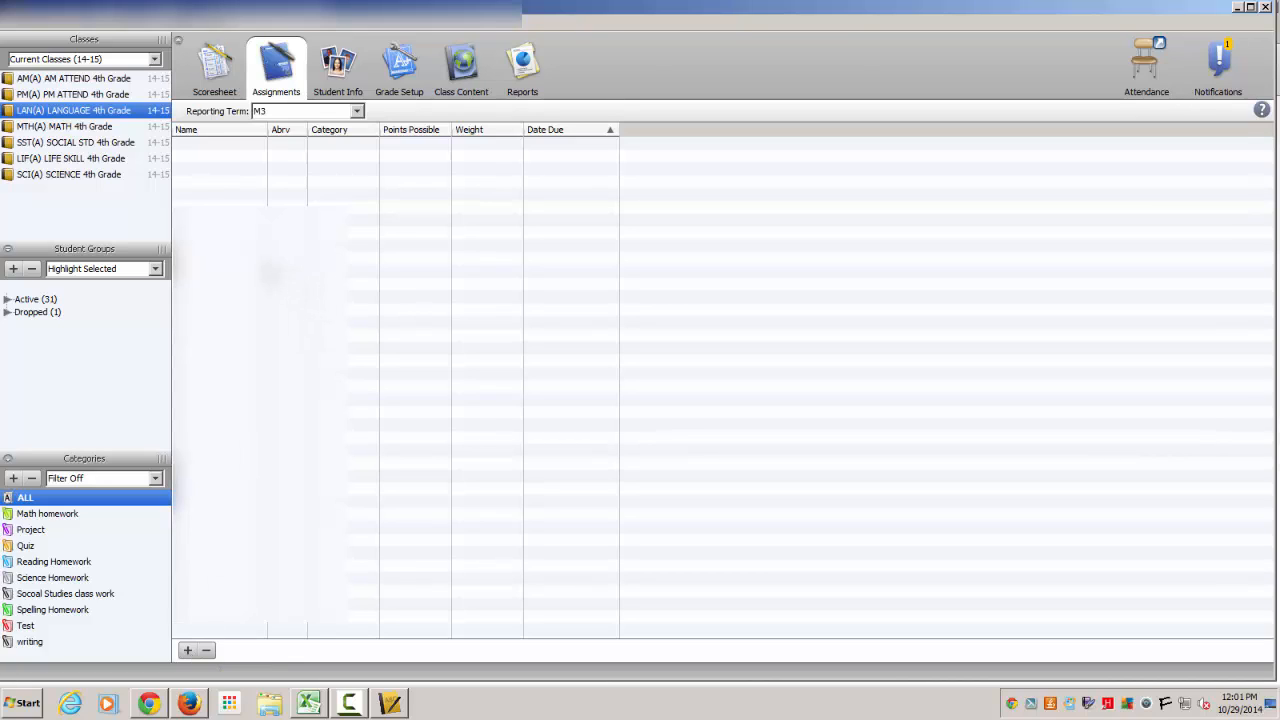
click(224, 65)
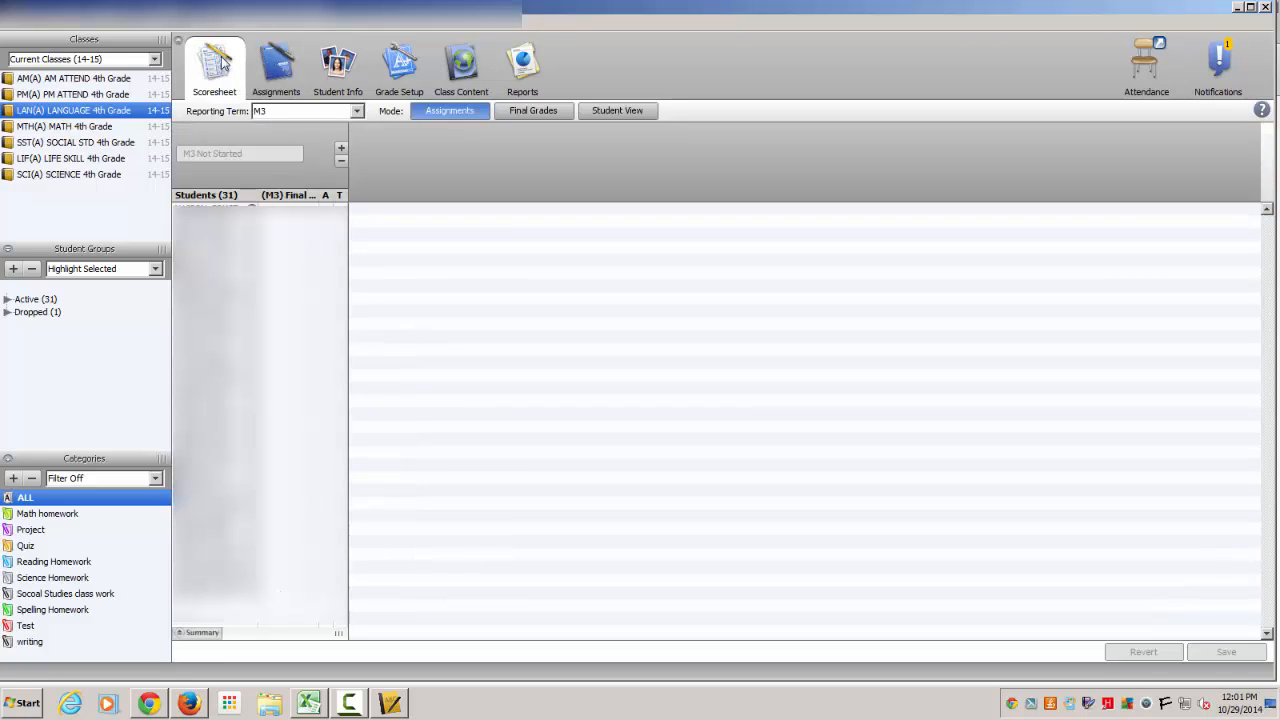
Add a new assignment named "Demo reading Comp test" with the abbreviation CT1.
click(340, 150)
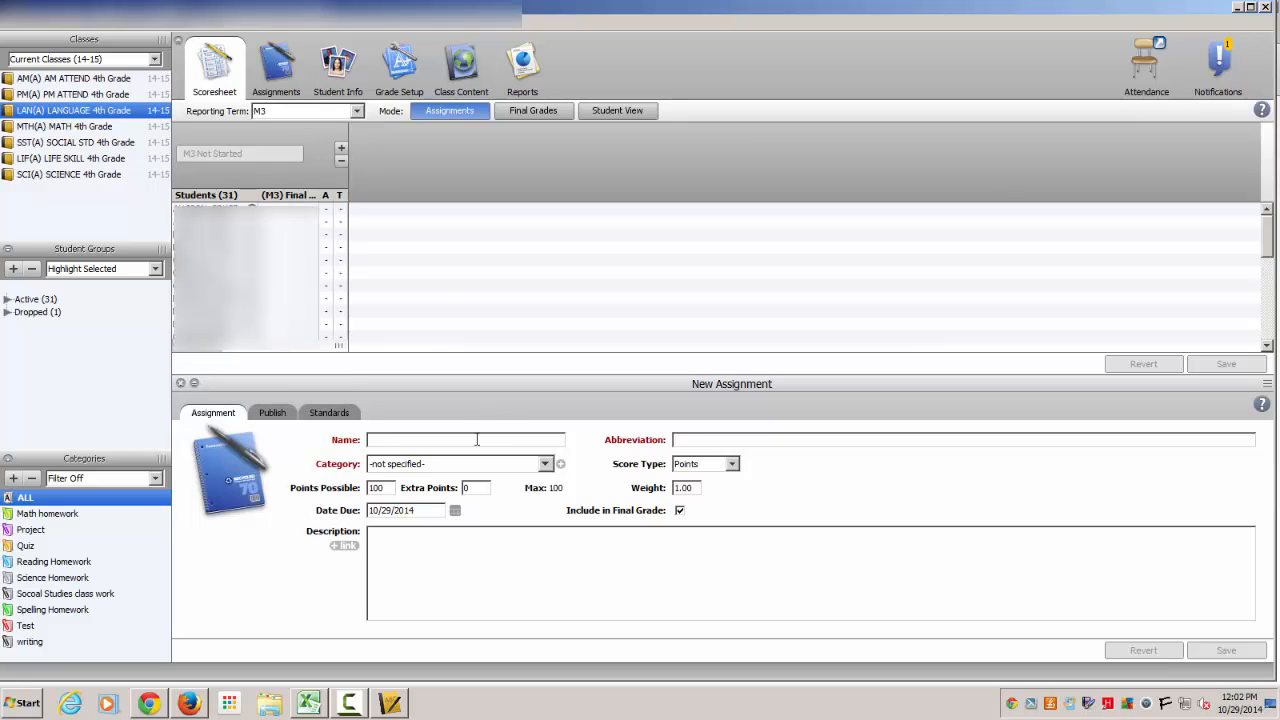
text(Demo)
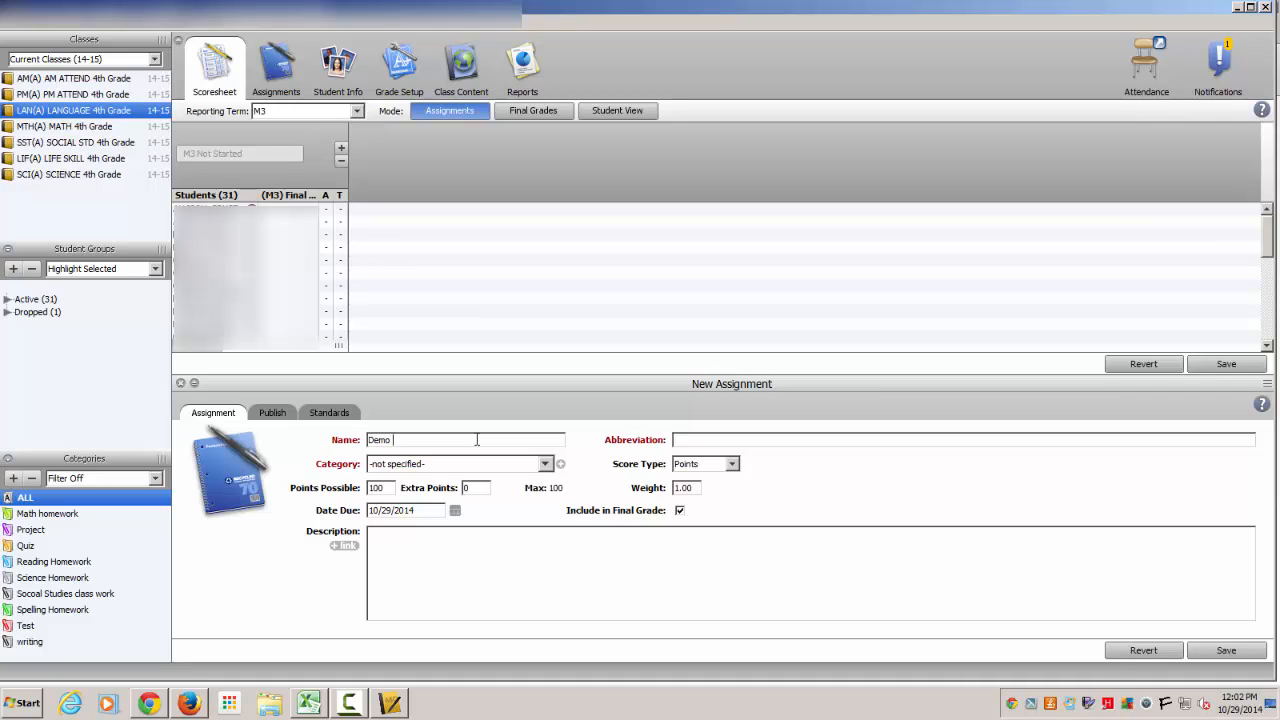
text( reading Comp test)
key(Tab)
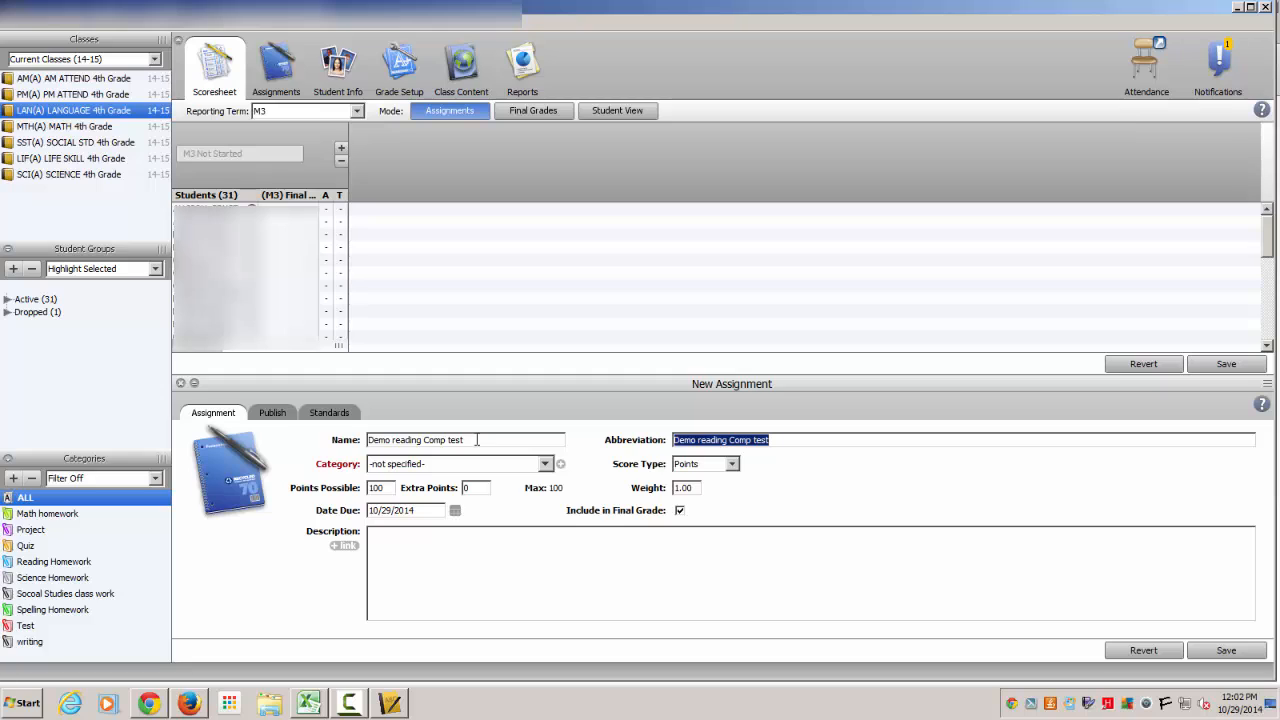
key(BackSpace)
text(CT1)
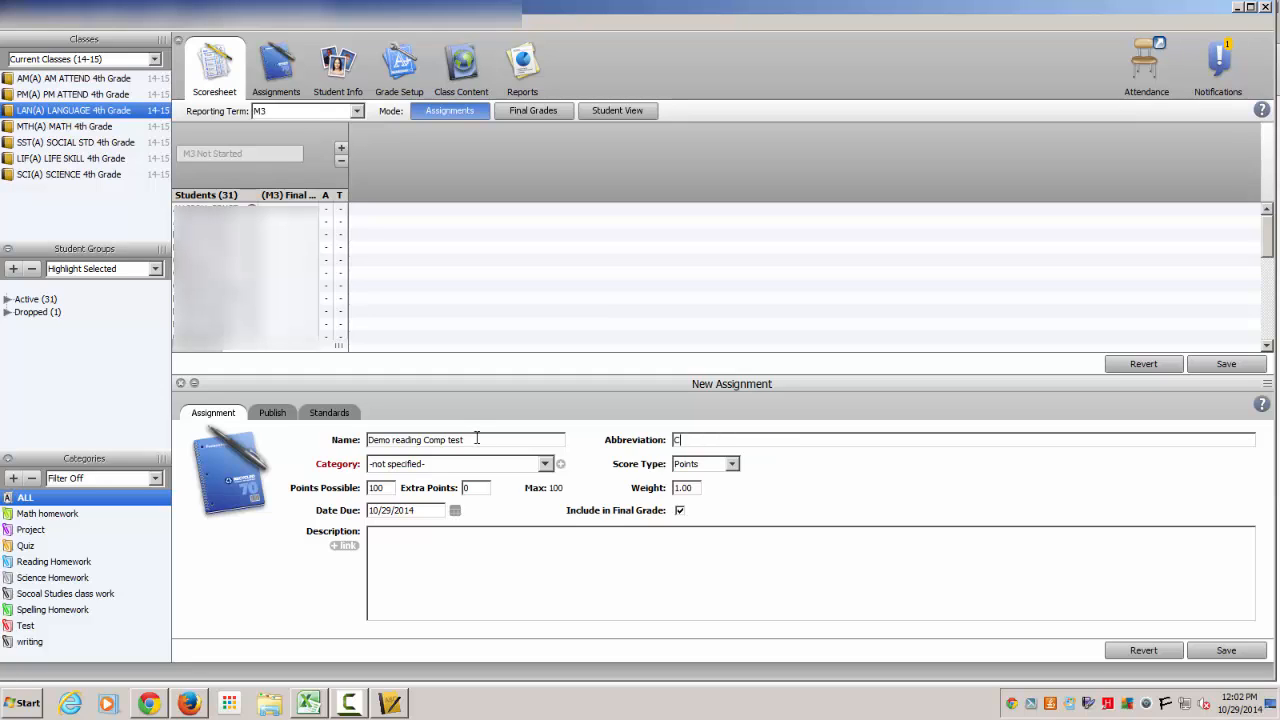
Assign the new assignment to the Quiz category and set its points possible to 25.
click(450, 465)
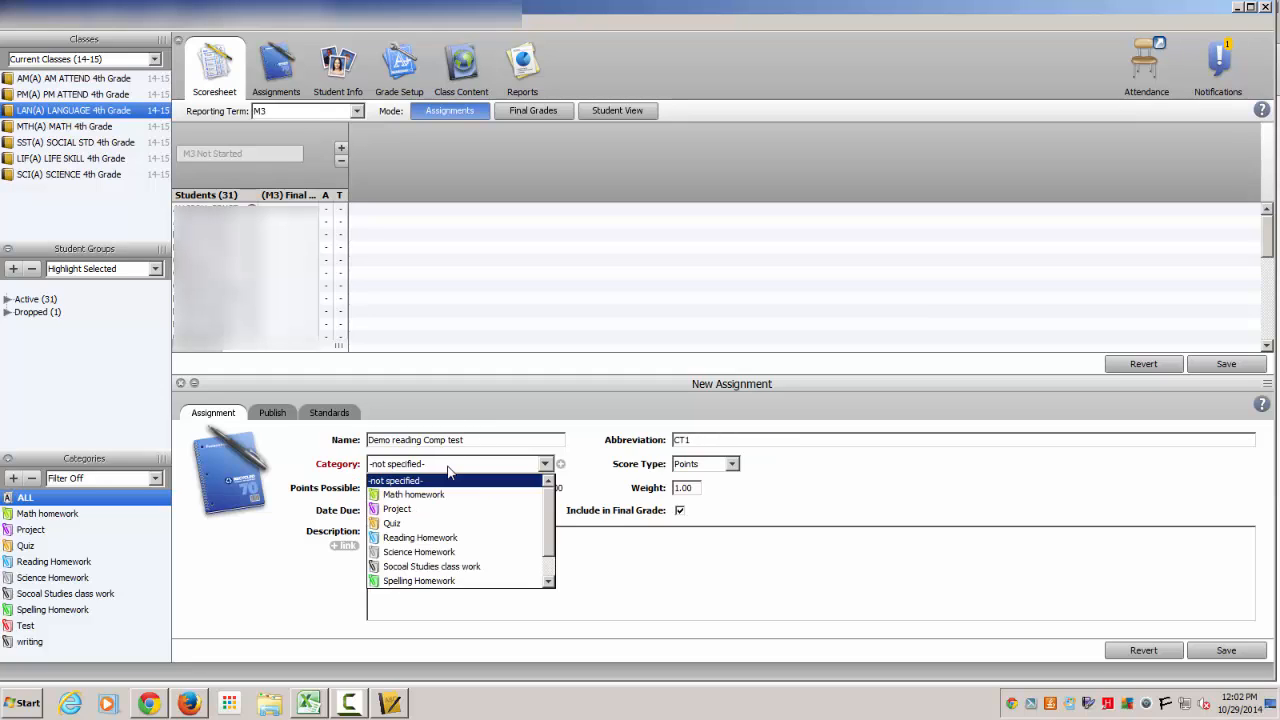
click(438, 521)
click(380, 487)
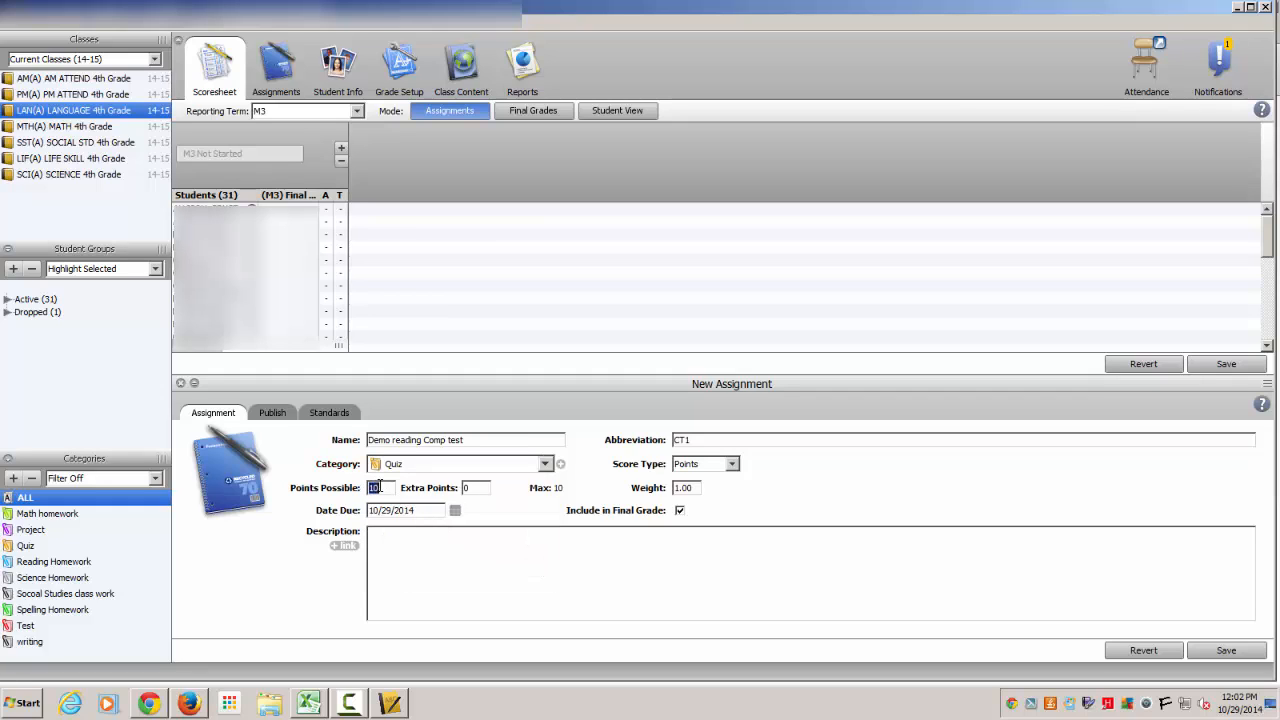
text(25)
Turn on score publishing for the new assignment, and review its general and publish settings.
click(275, 412)
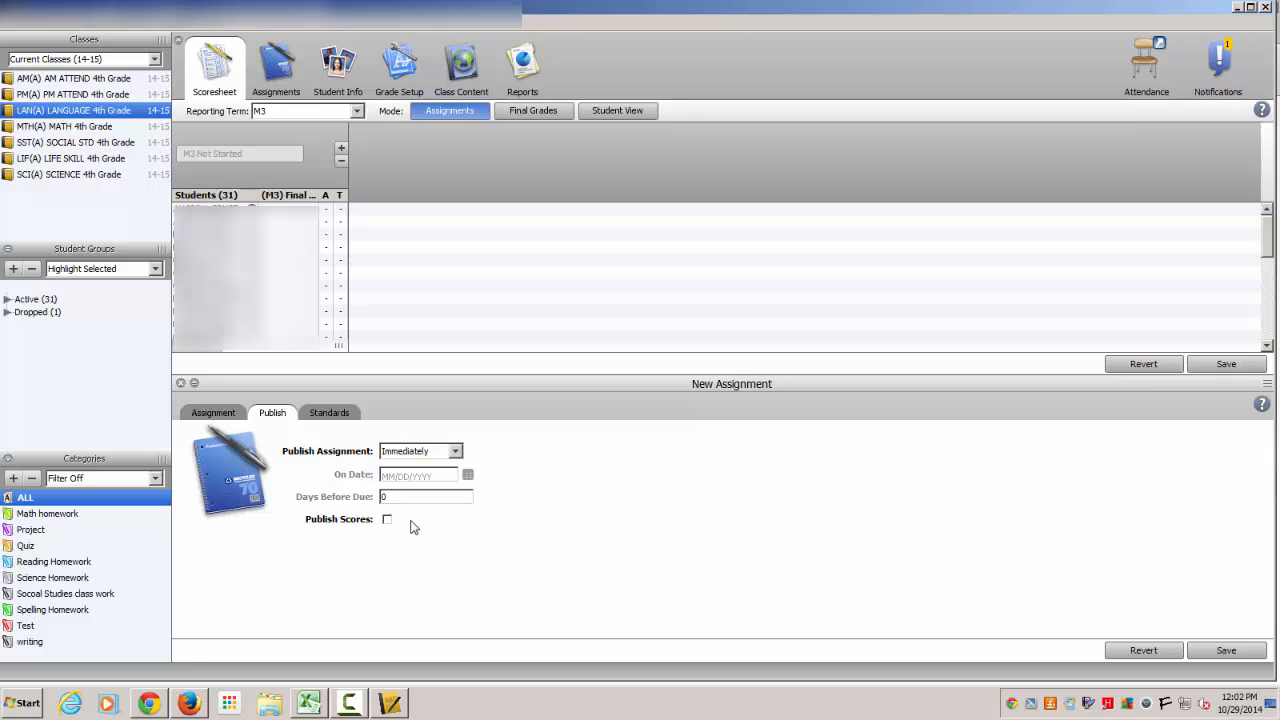
click(228, 413)
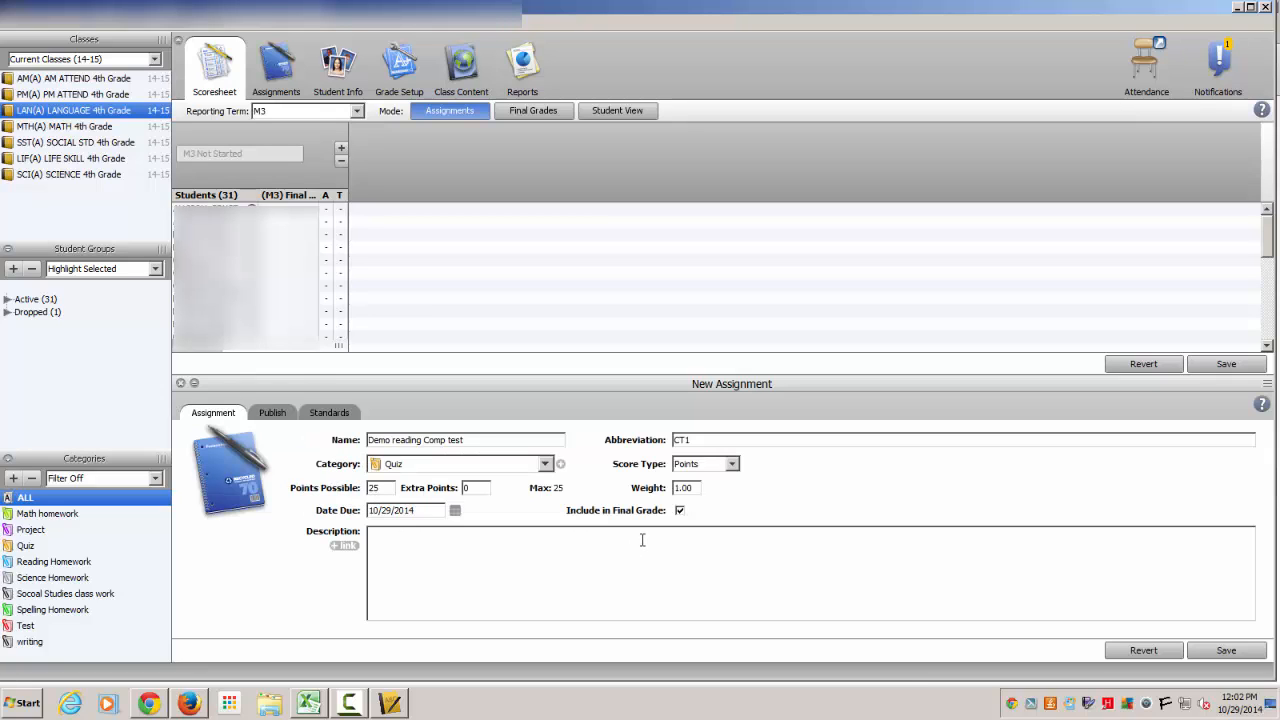
click(274, 413)
click(388, 521)
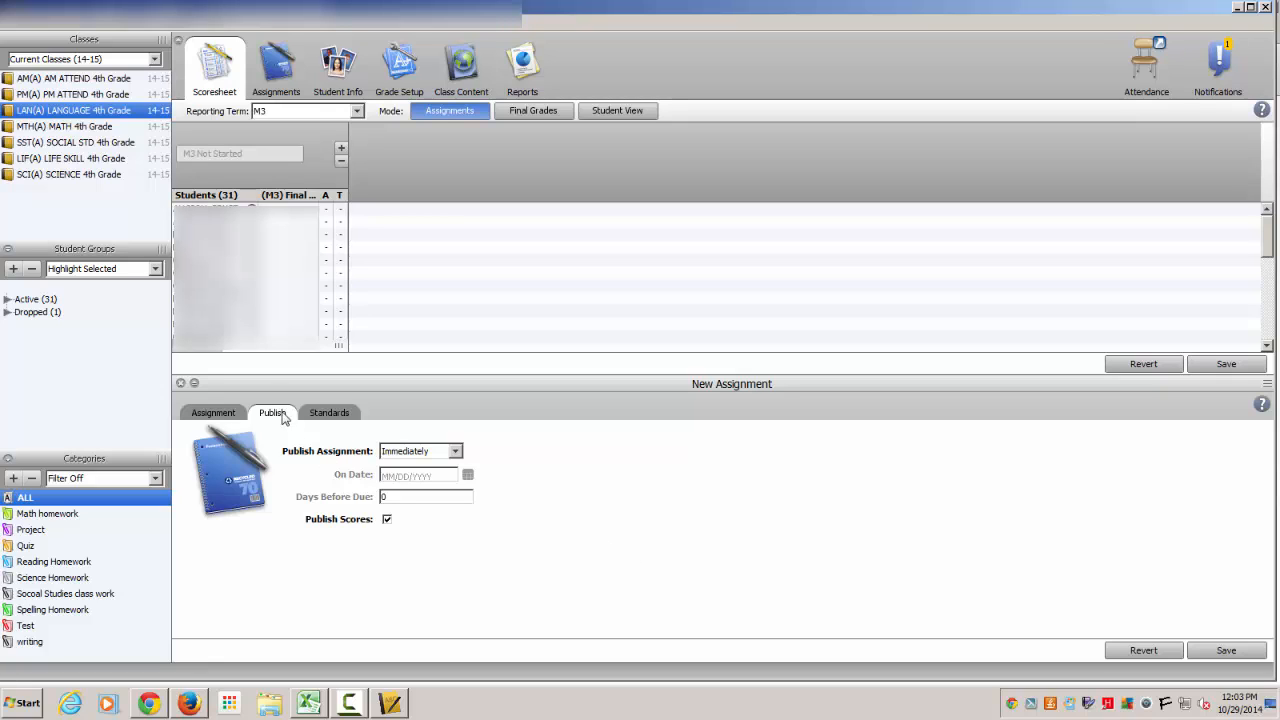
click(238, 414)
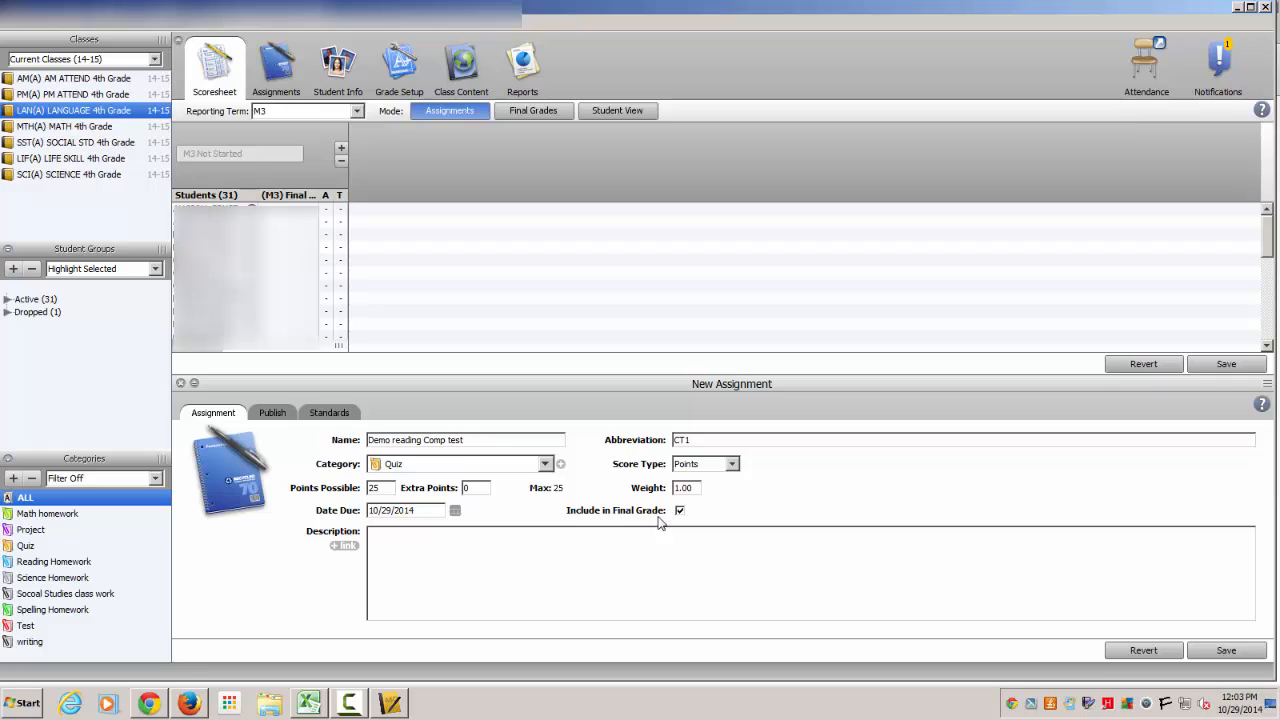
click(277, 412)
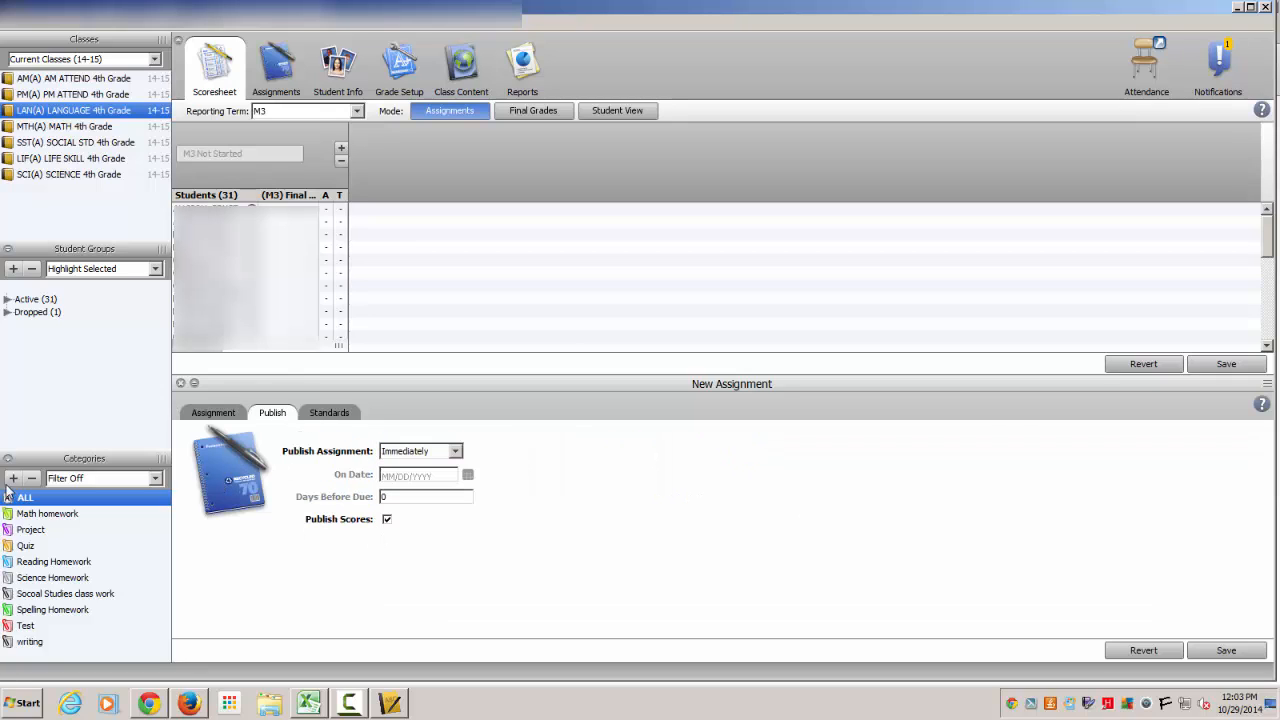
key(F10)
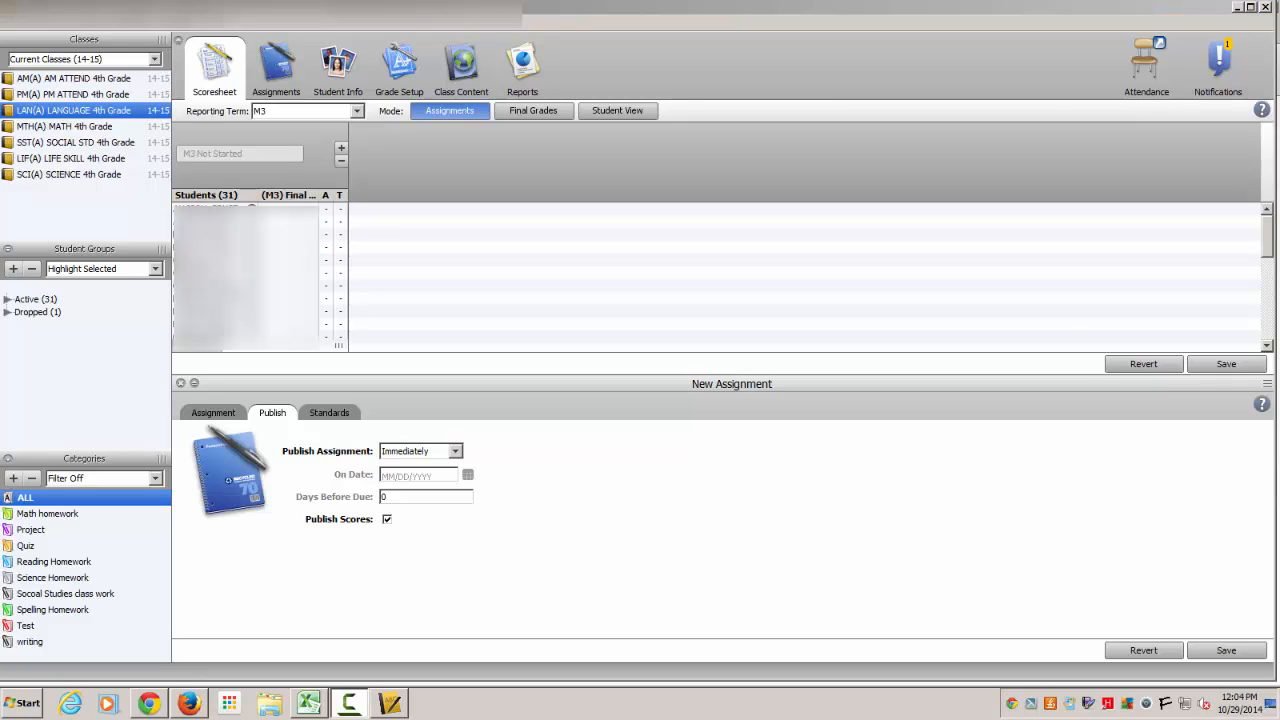
Align the assignment with standard 4.LA.RDG.5, Reads & Understands Grade Level Text, and save it.
click(332, 413)
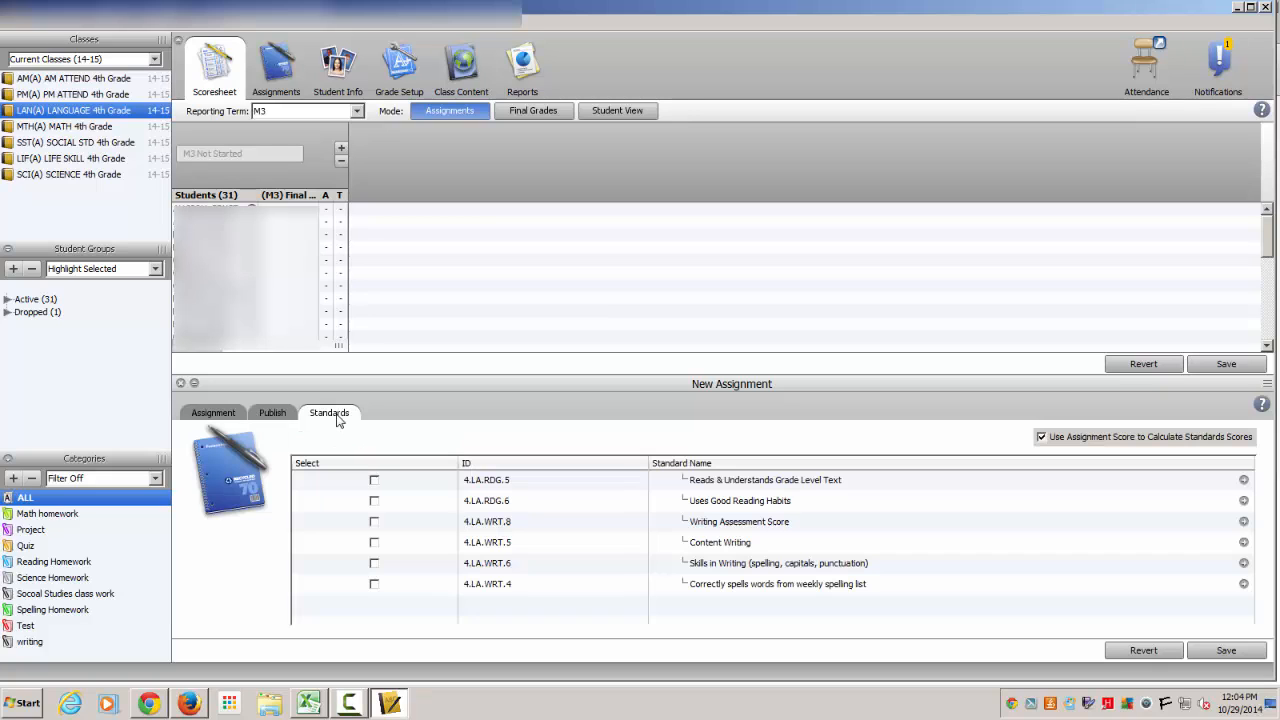
click(234, 415)
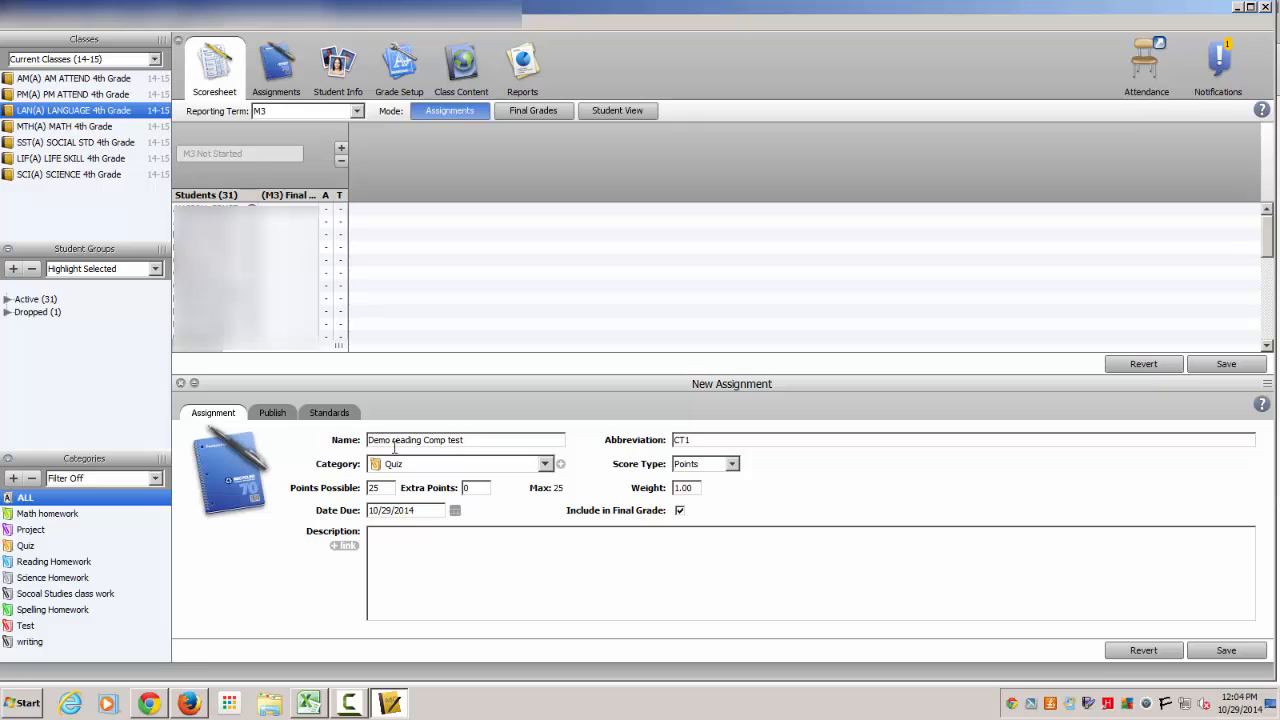
click(333, 415)
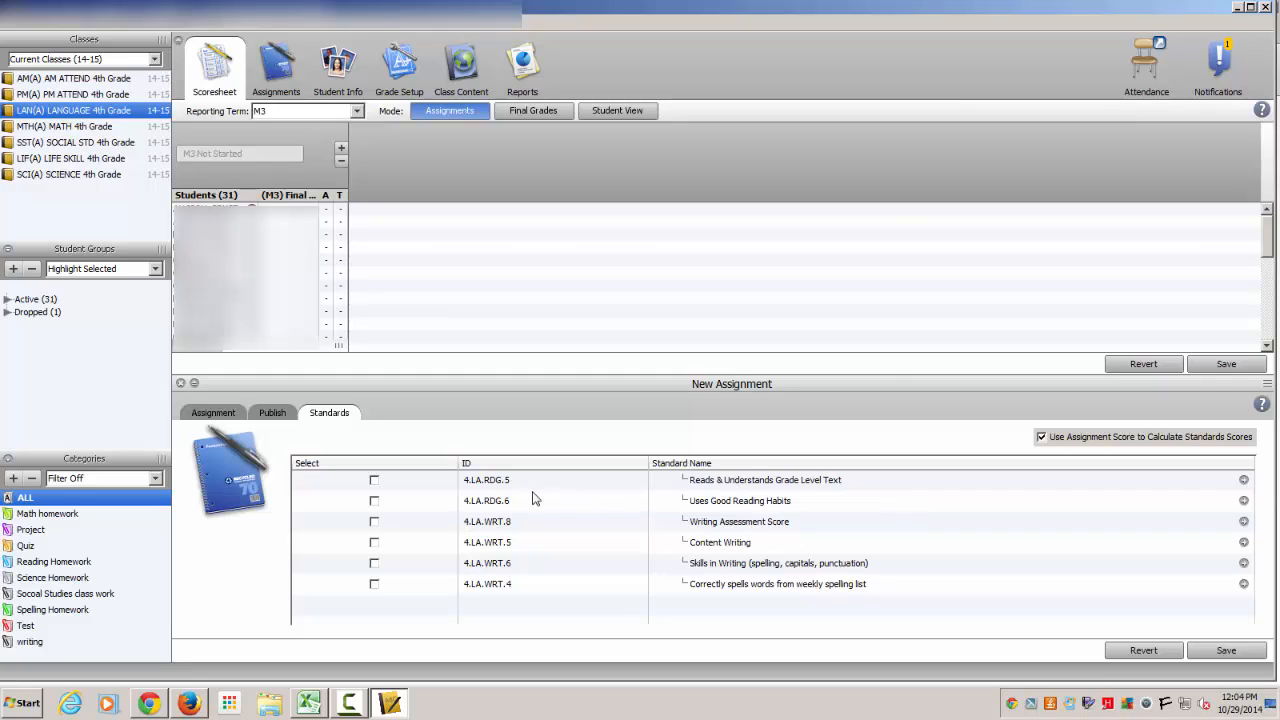
click(374, 481)
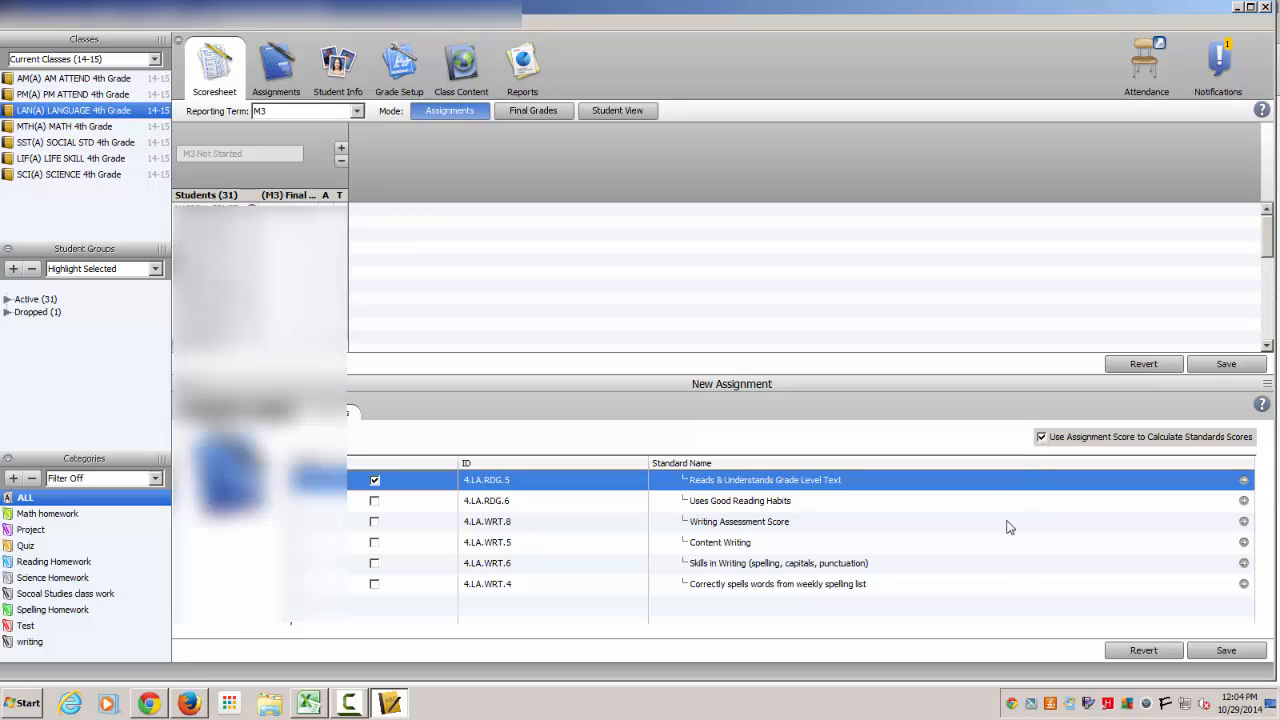
click(1215, 650)
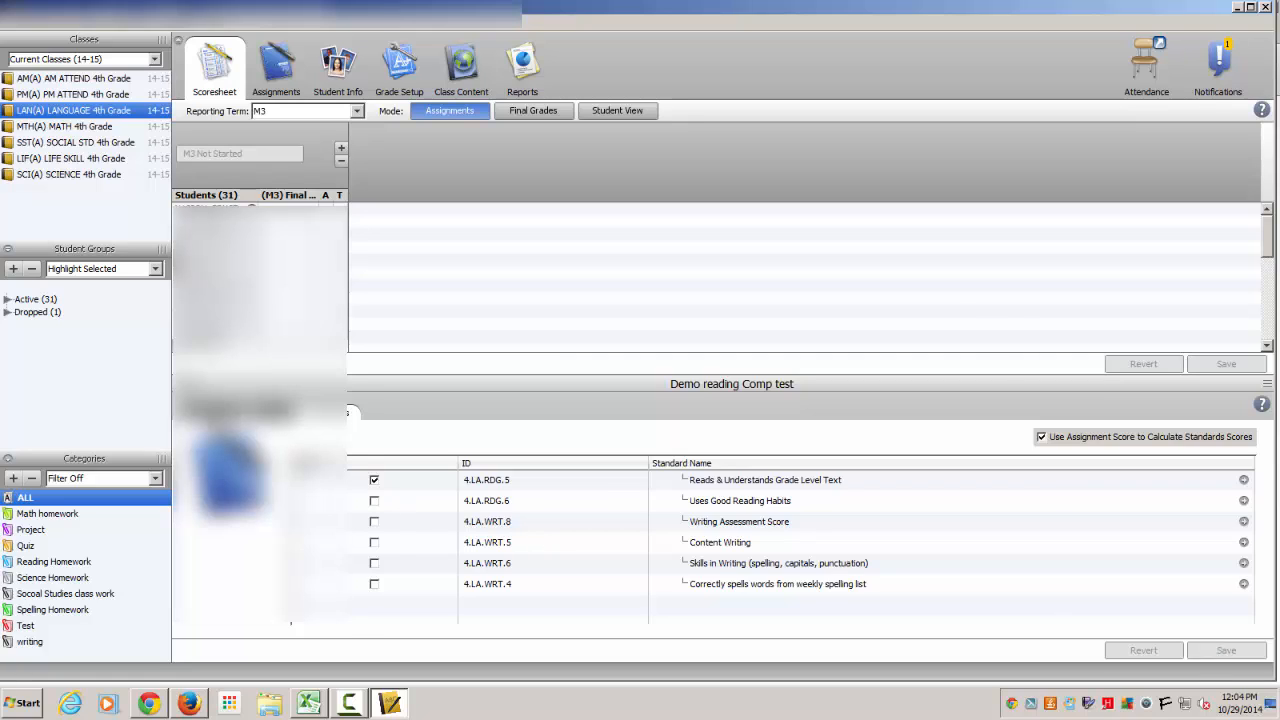
Set the assignment's due date to 01/16/2015 and save the change.
click(220, 424)
click(455, 511)
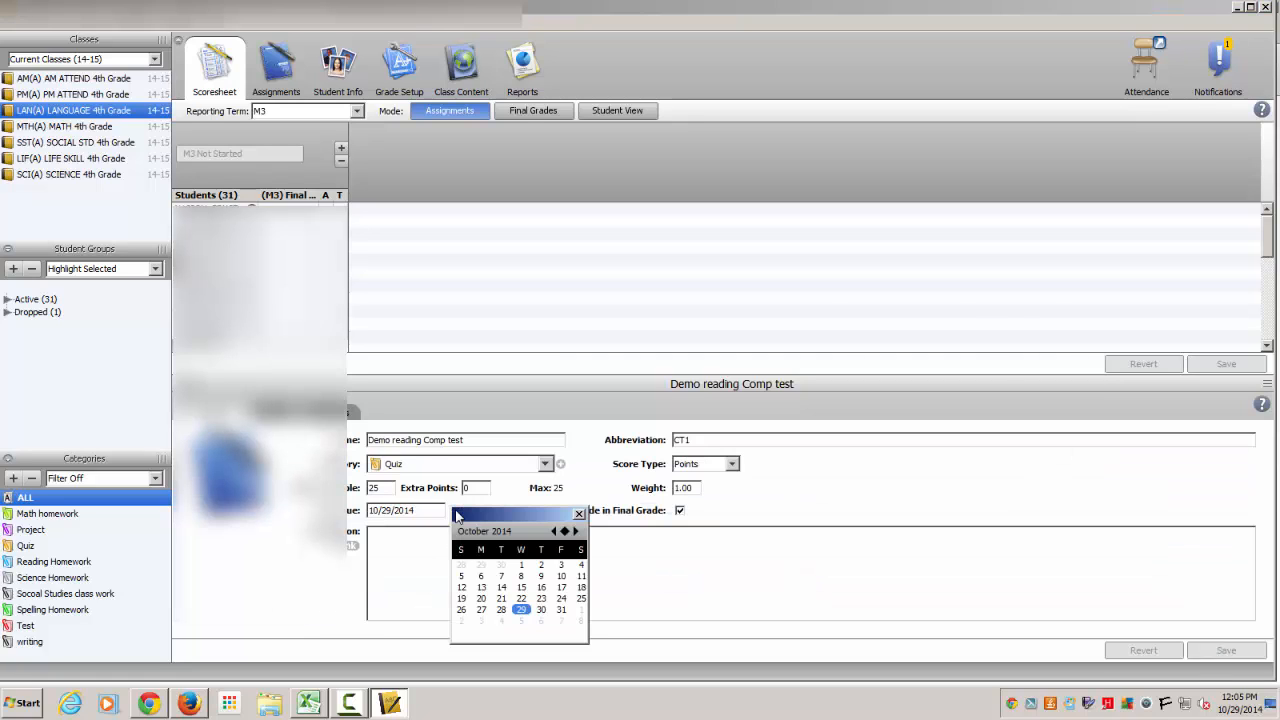
click(576, 531)
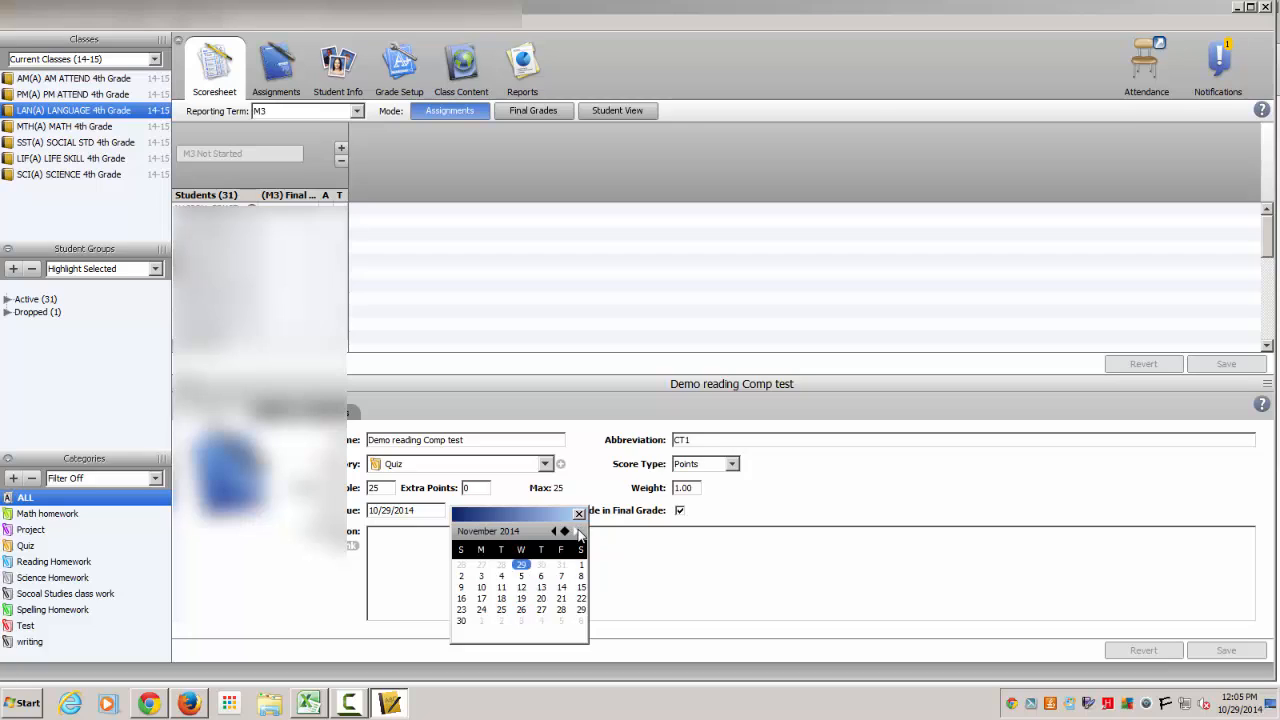
click(576, 531)
click(576, 531)
click(561, 587)
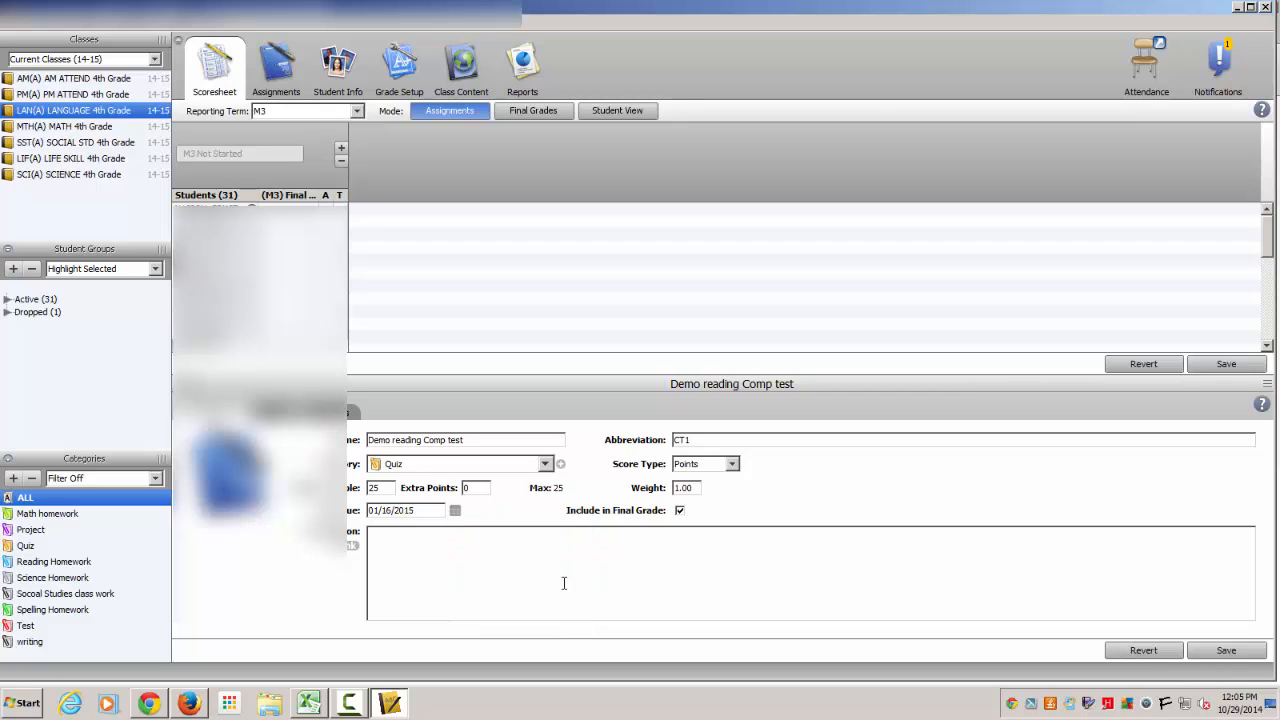
click(1220, 651)
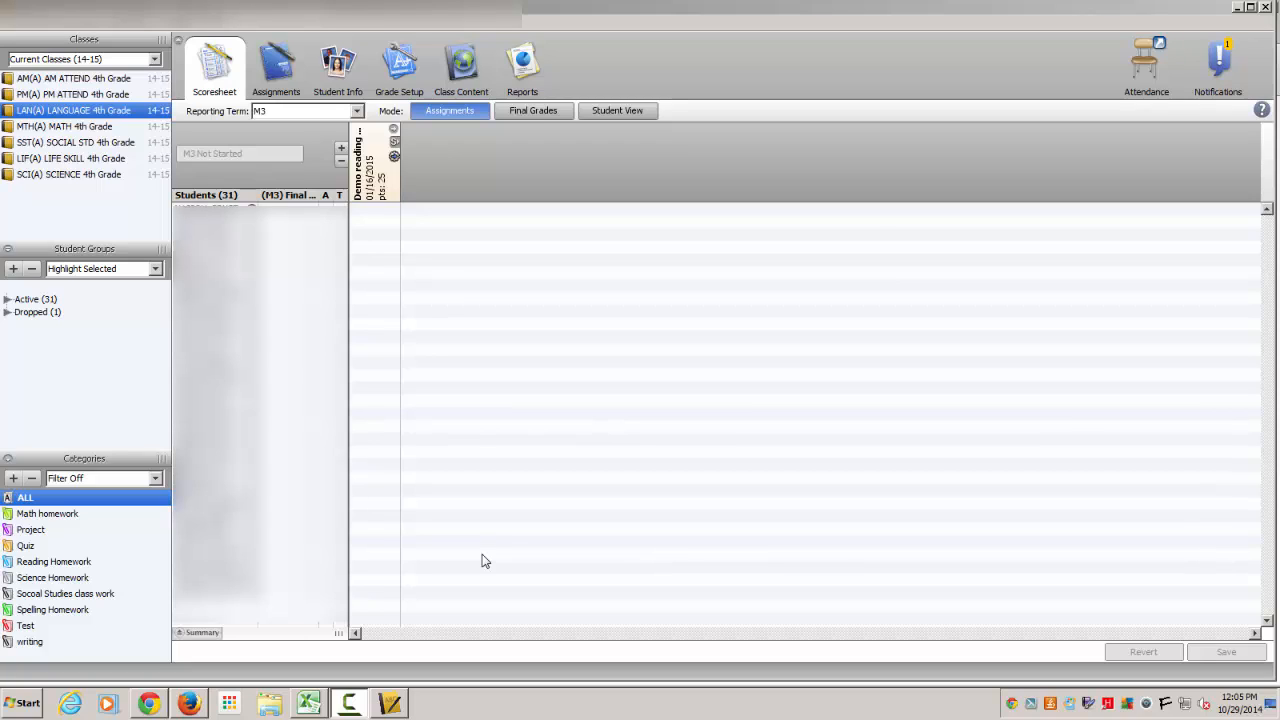
Show the standards column for the Demo reading Comp test assignment in the scoresheet.
click(394, 146)
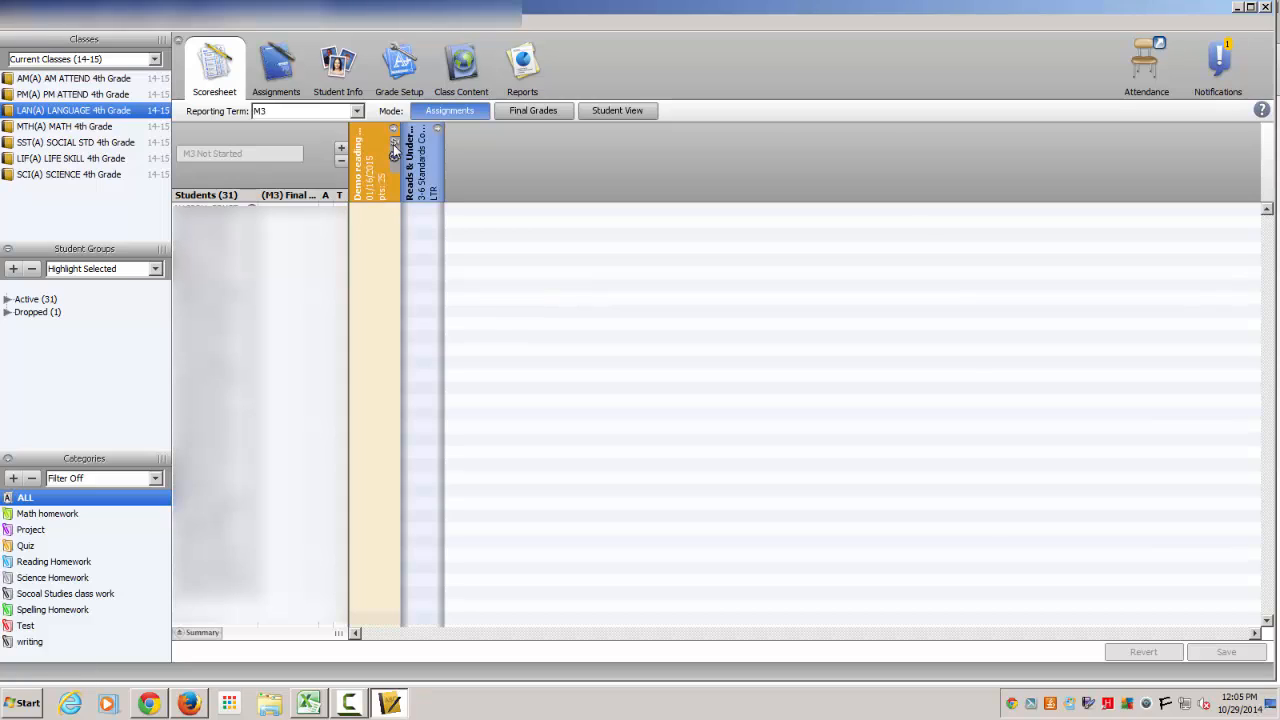
Fill all unscored cells of the Demo reading Comp test with a score of 25 and show its standards column.
mouse_move(385, 176)
click(393, 144)
right_click(371, 211)
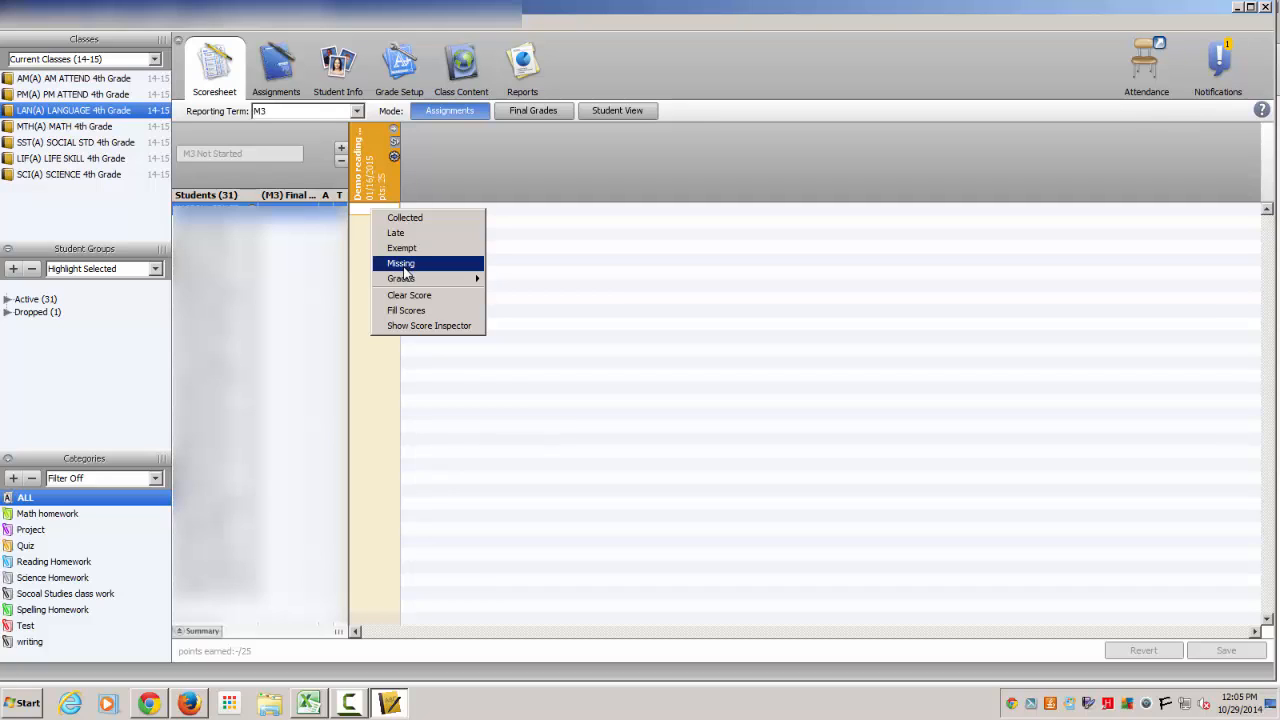
mouse_move(410, 281)
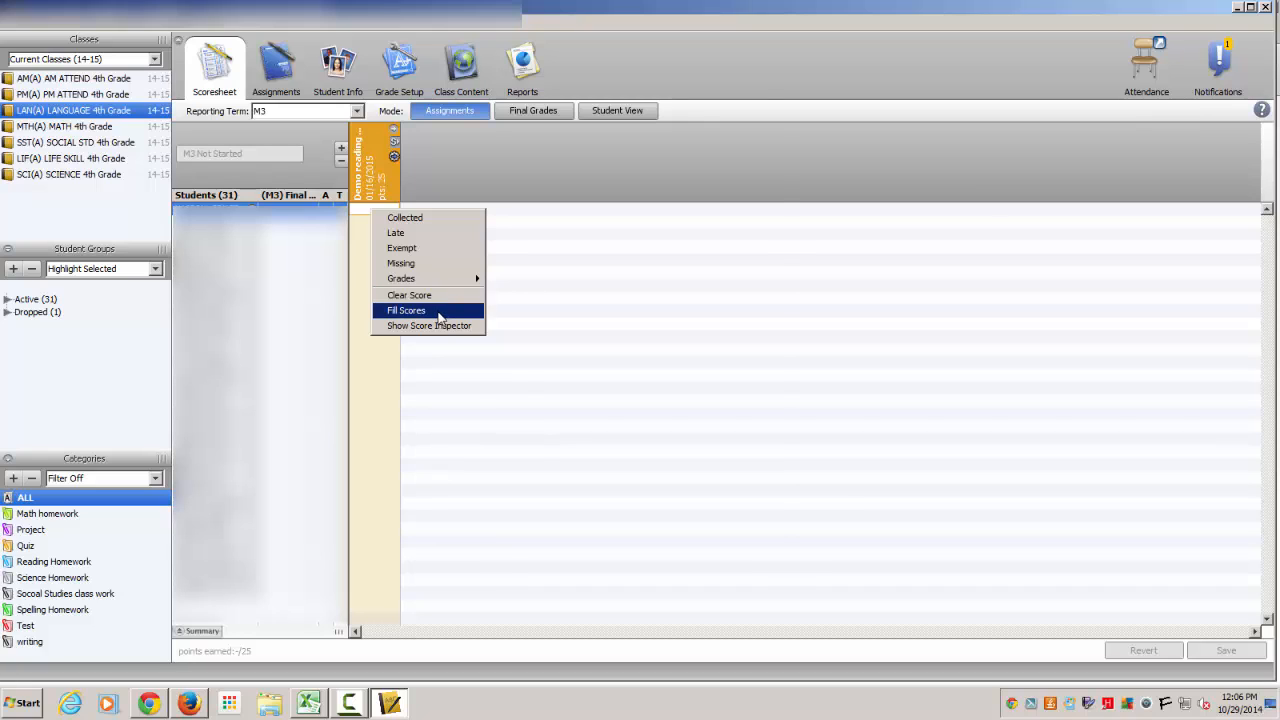
click(440, 312)
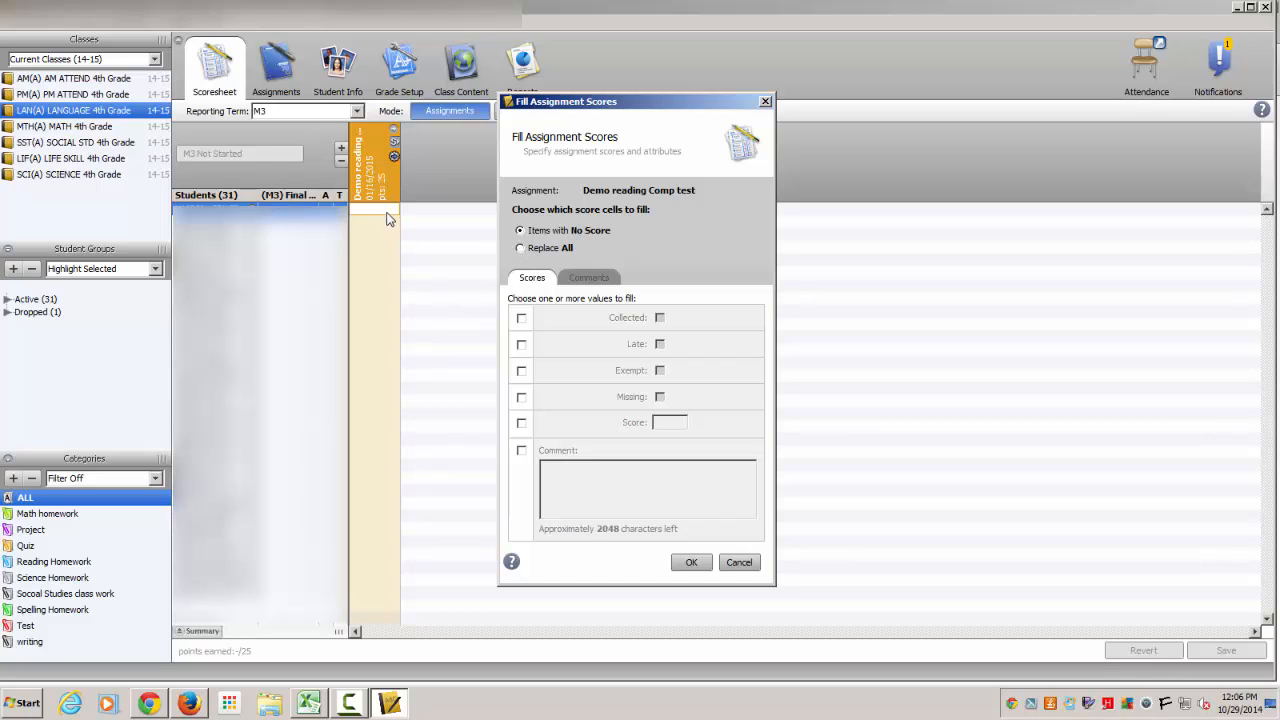
click(520, 248)
click(521, 423)
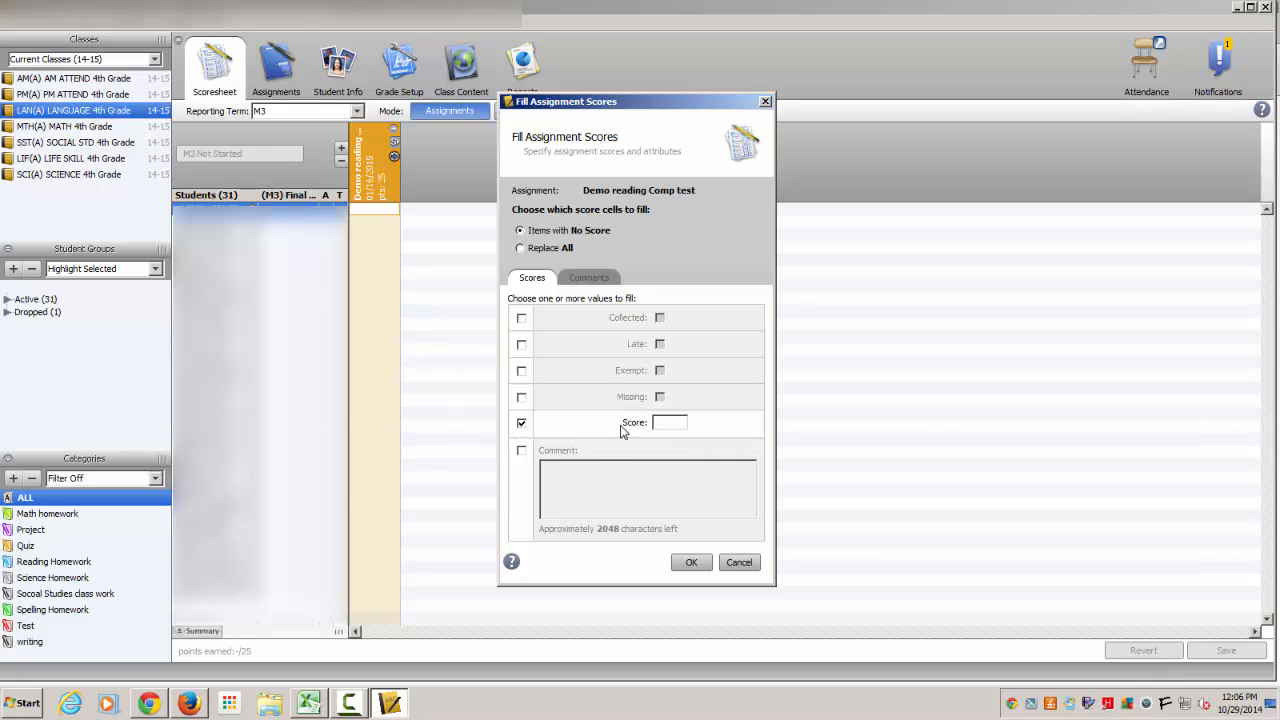
click(664, 423)
text(25)
click(697, 561)
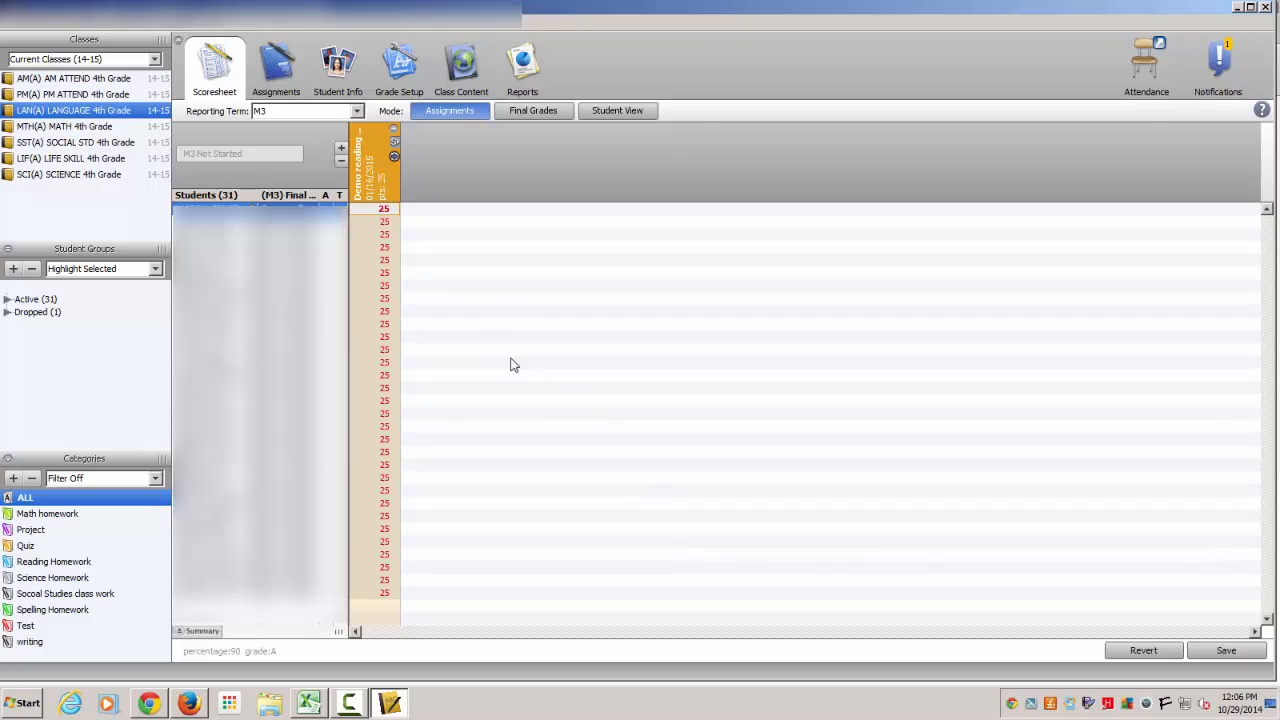
click(394, 142)
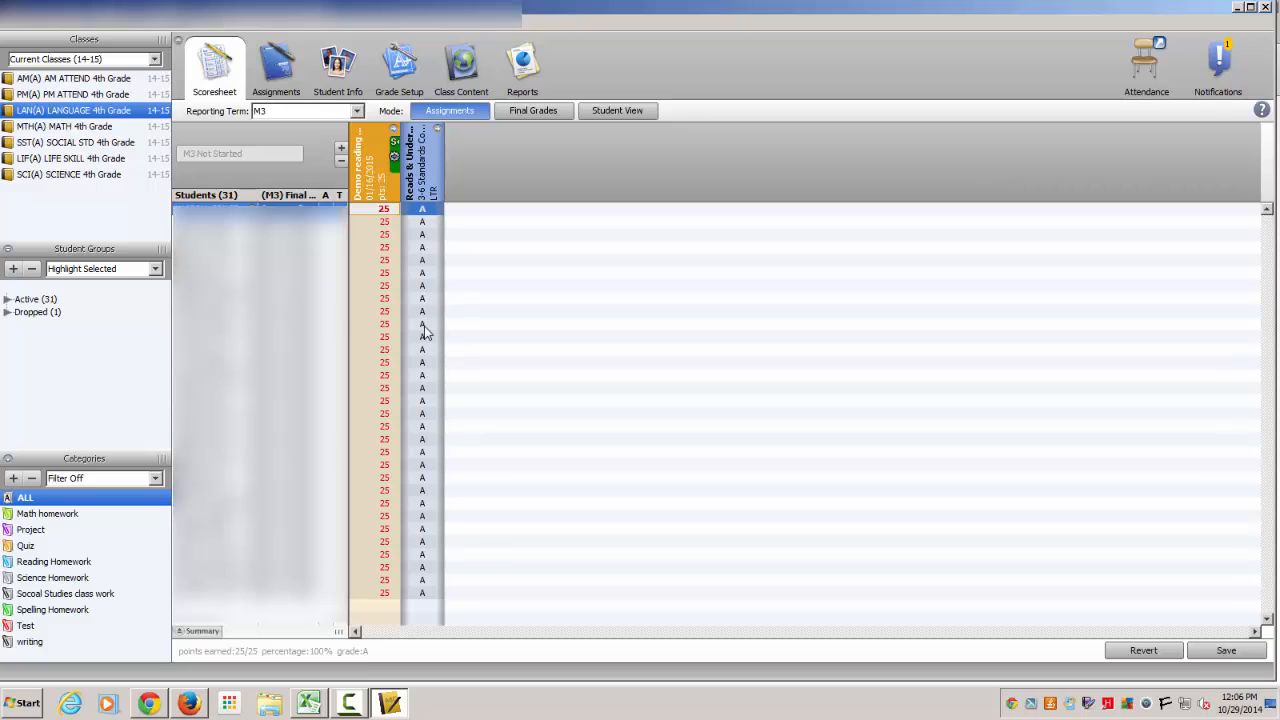
Try to enter a score of 50 for the fifth student on the Demo reading Comp test.
click(386, 262)
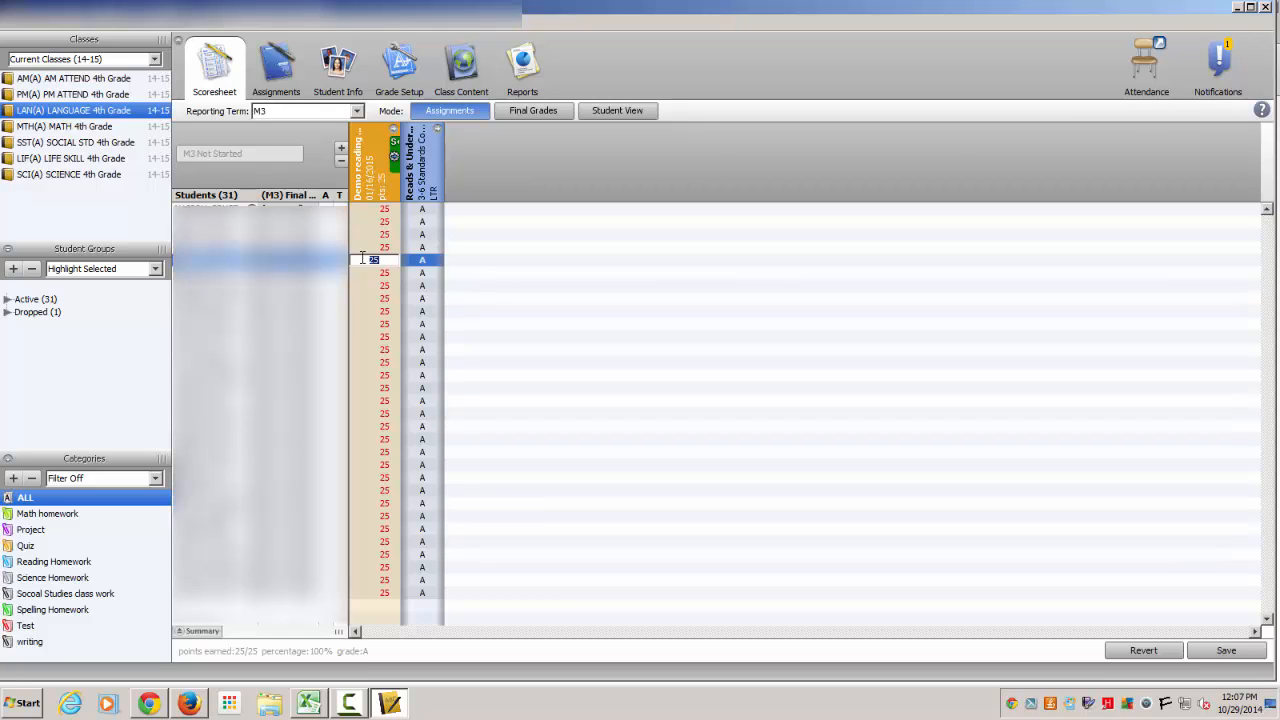
text(50)
key(Return)
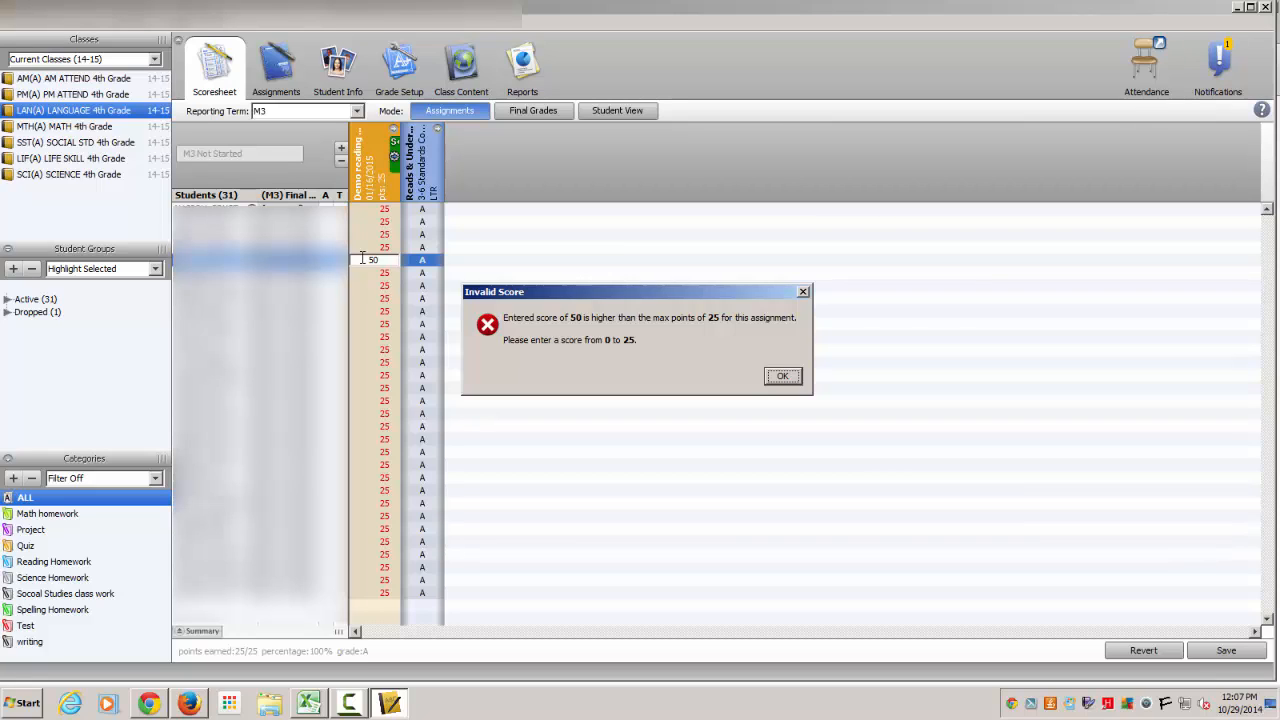
click(779, 375)
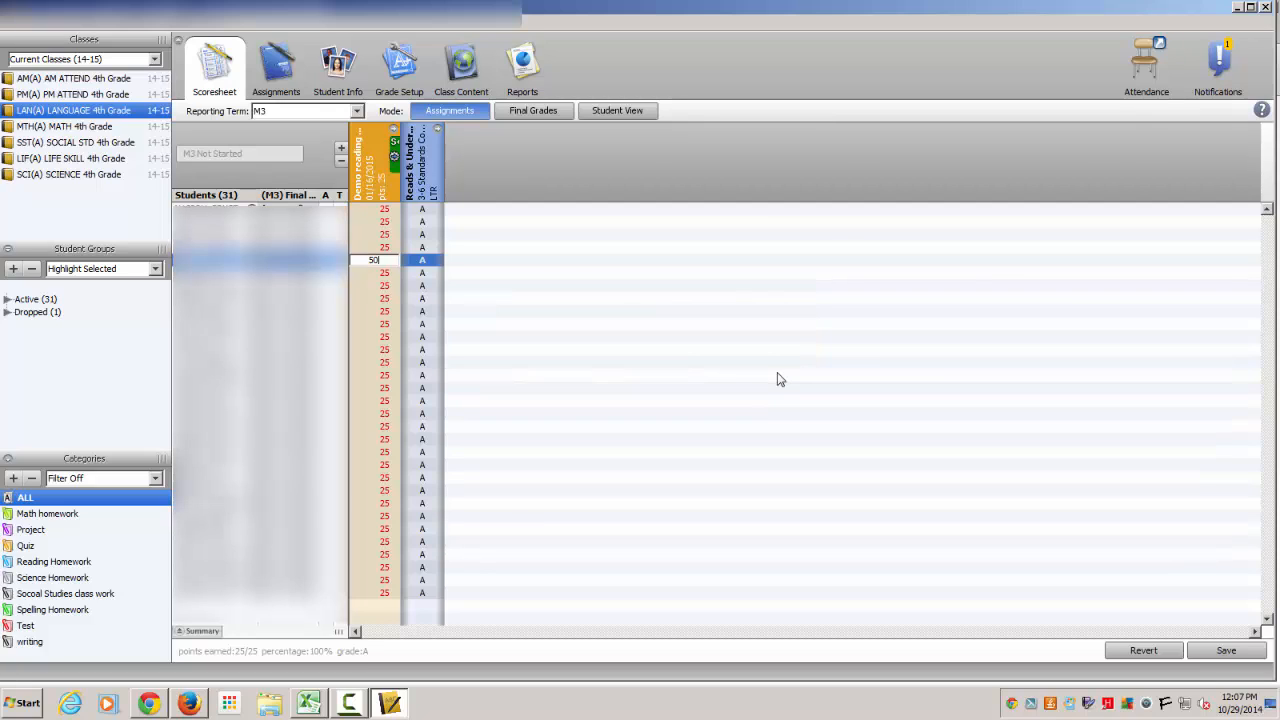
Set the fifth student's Demo reading Comp test score to 19, updating the standards score based on the new assignment score.
double_click(363, 261)
text(19)
key(Return)
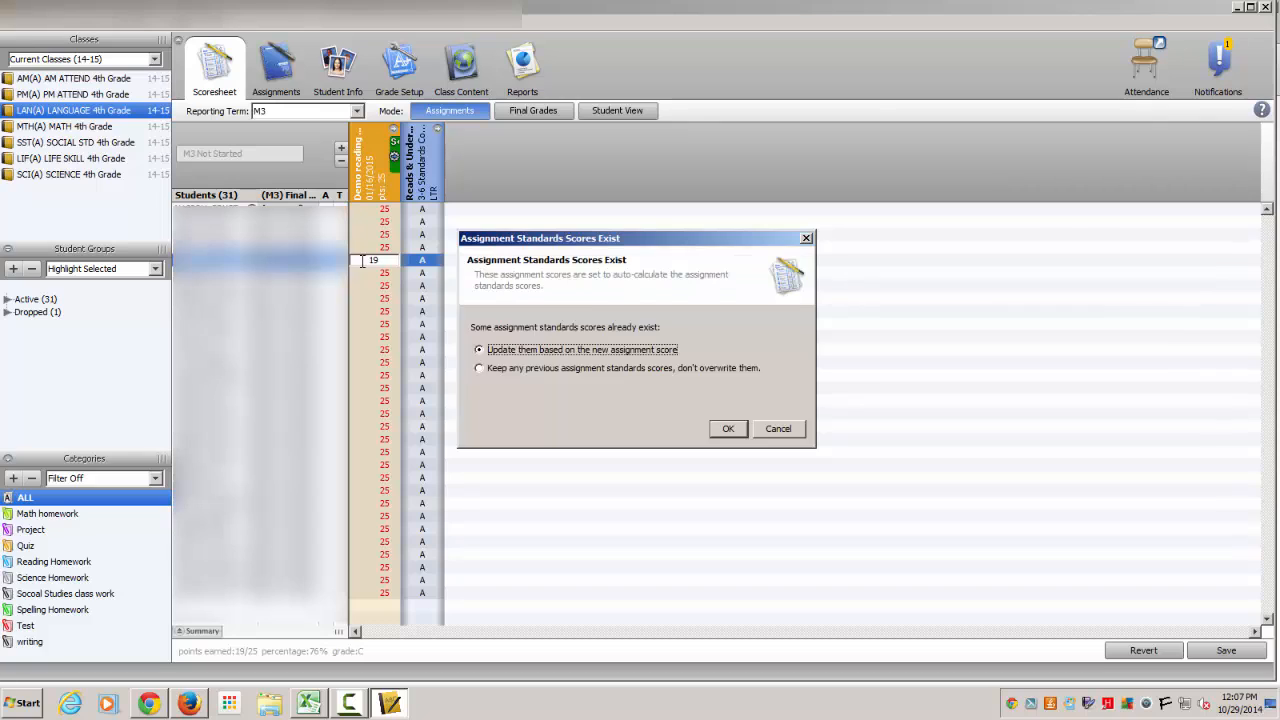
click(728, 428)
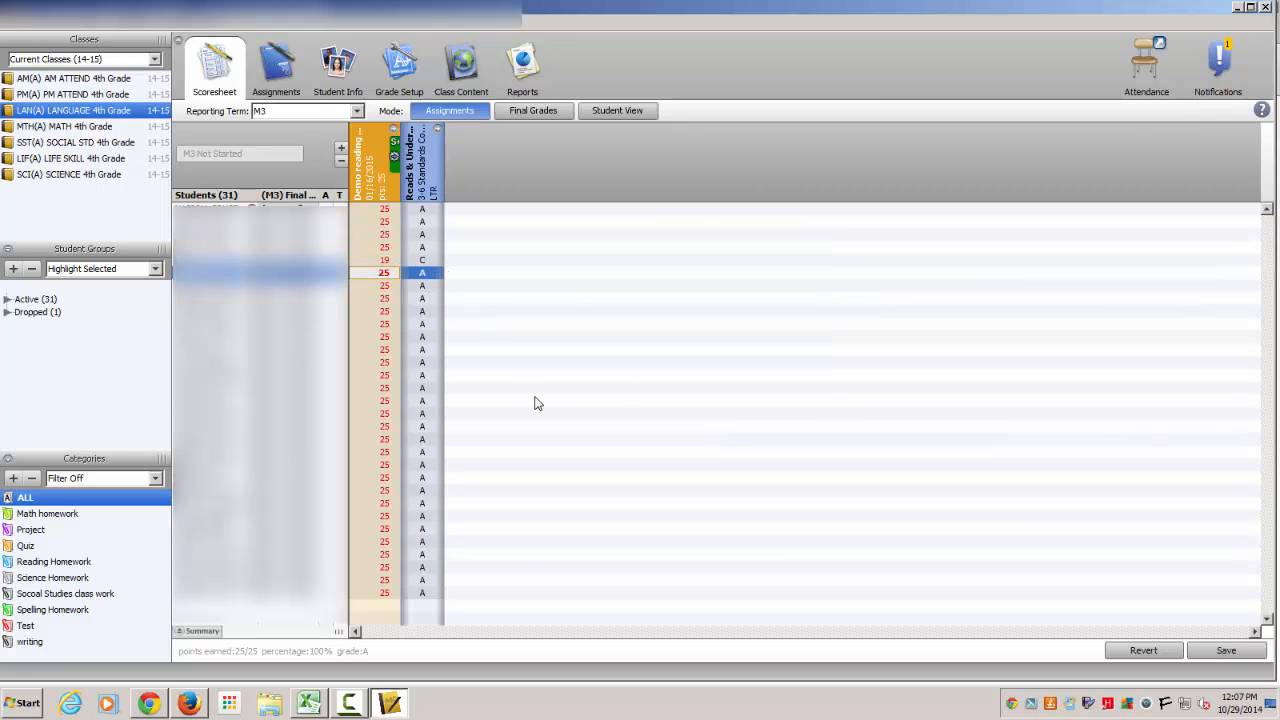
Start a new assignment from the scoresheet and save the modified scores.
click(397, 147)
click(341, 149)
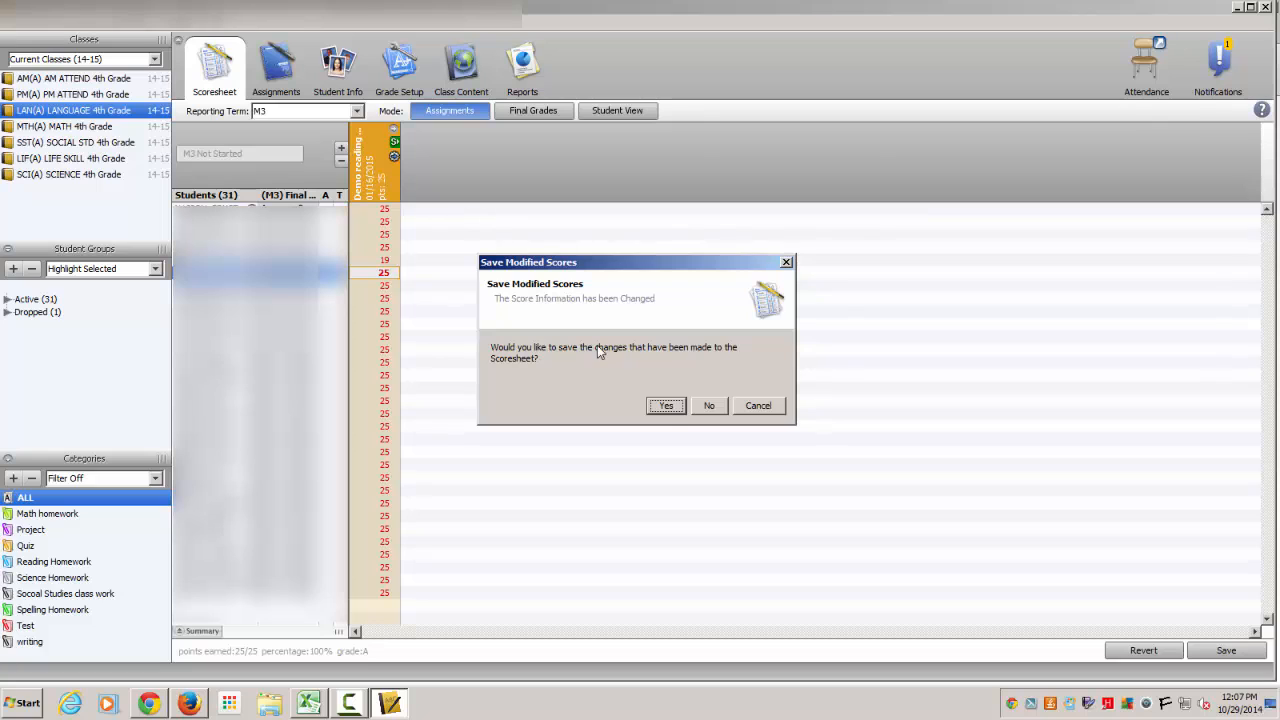
click(666, 405)
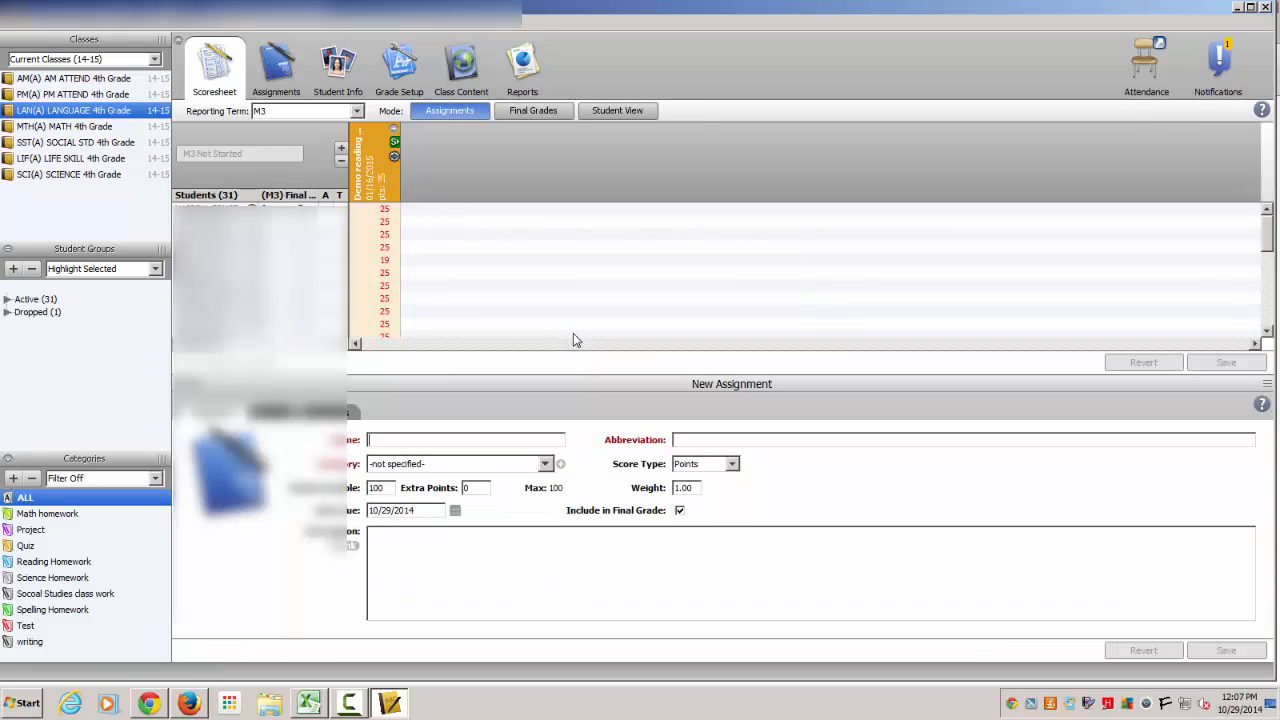
Set the new assignment's due date to 01/15/2015, its name to Demo CT2 and its abbreviation to CT2.
click(455, 511)
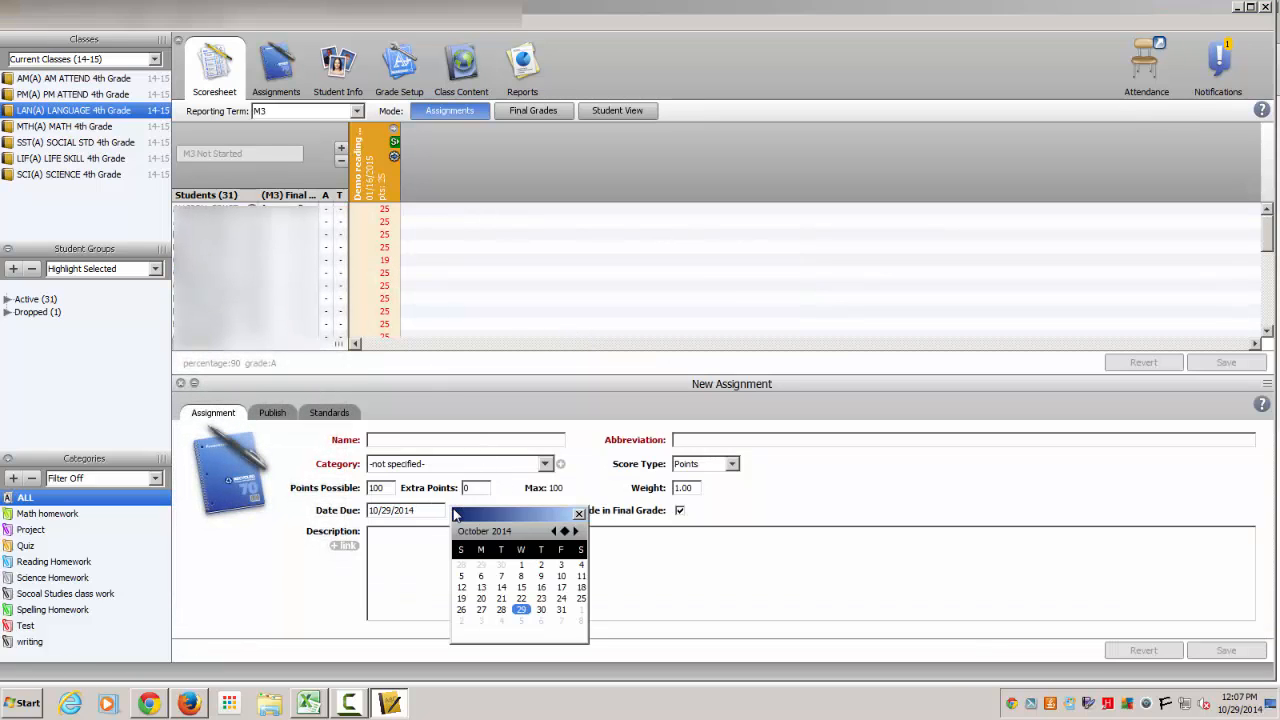
click(575, 531)
click(575, 531)
click(575, 531)
click(541, 587)
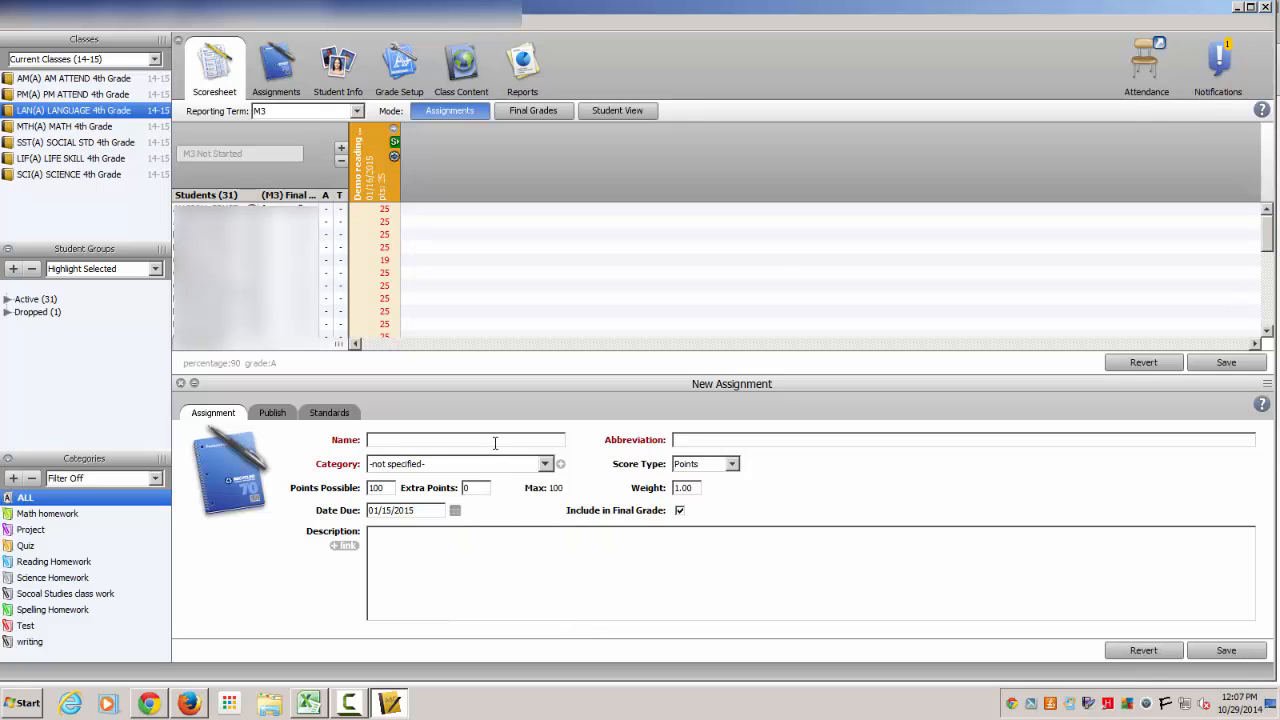
text(Demo CT2)
key(Tab)
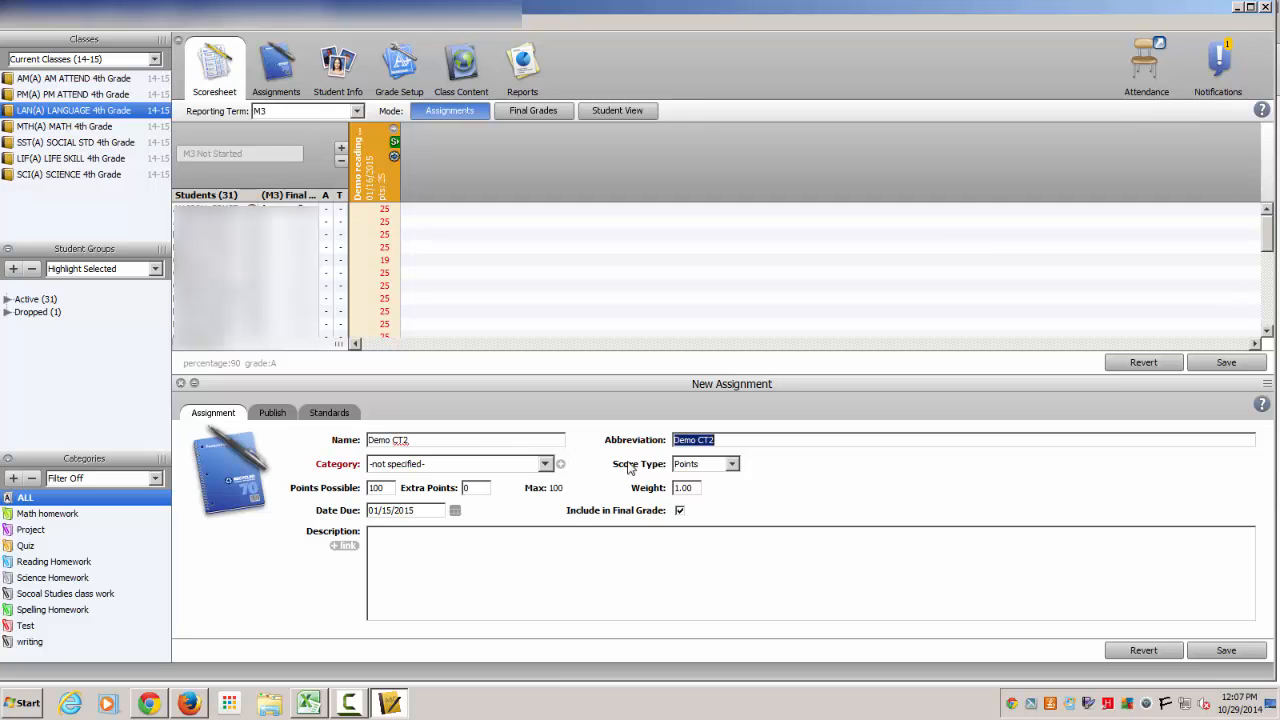
drag(697, 440, 652, 442)
key(BackSpace)
Align the new assignment with standard 4.LA.RDG.5, Reads & Understands Grade Level Text, and try to save it.
click(287, 418)
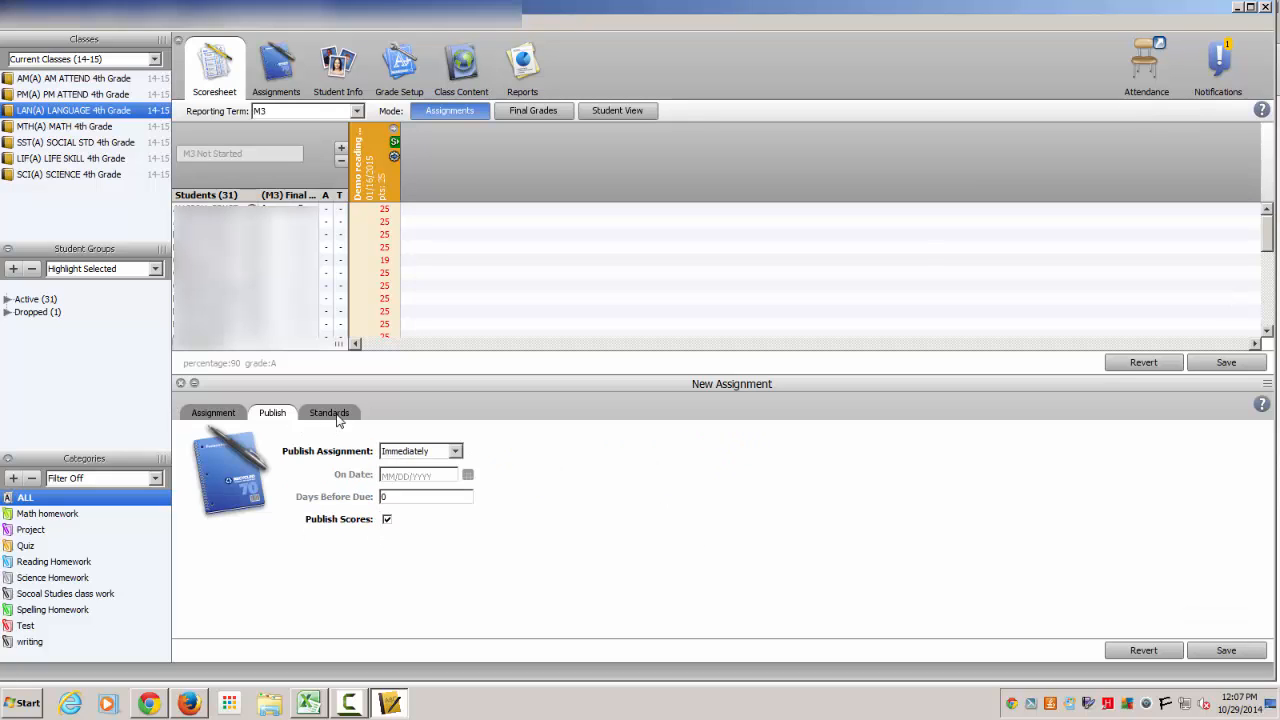
click(338, 419)
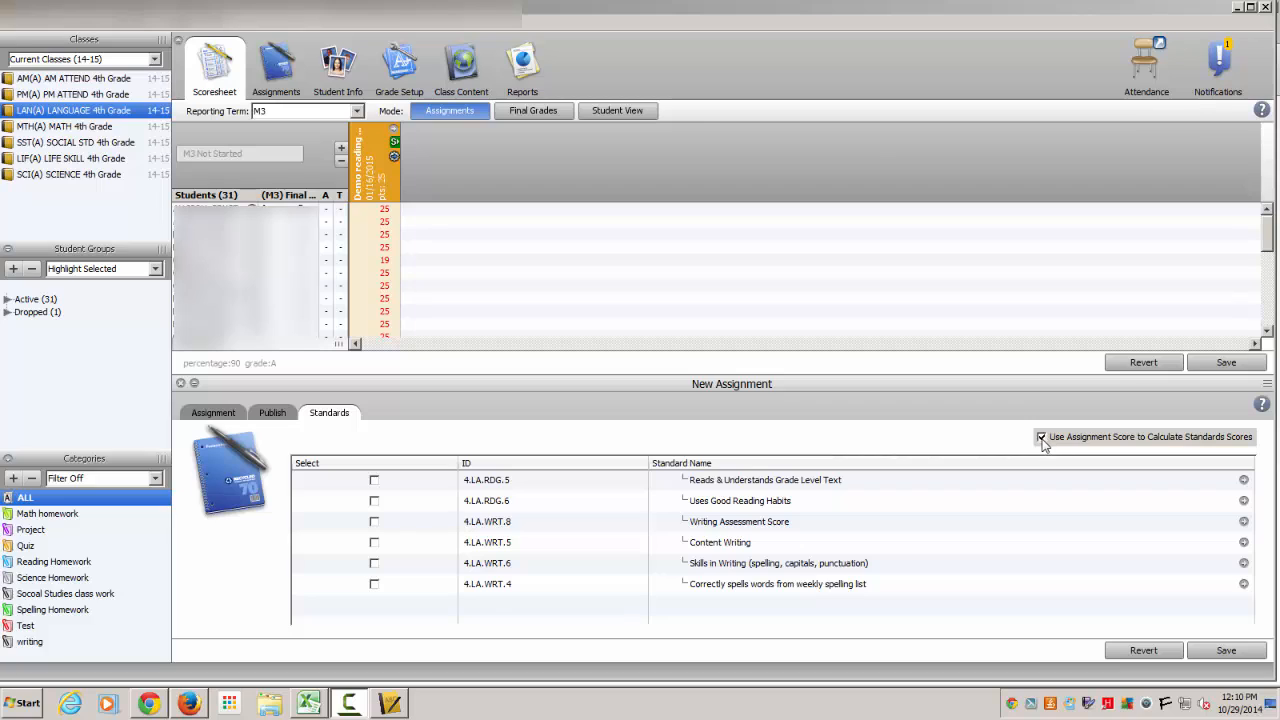
click(374, 480)
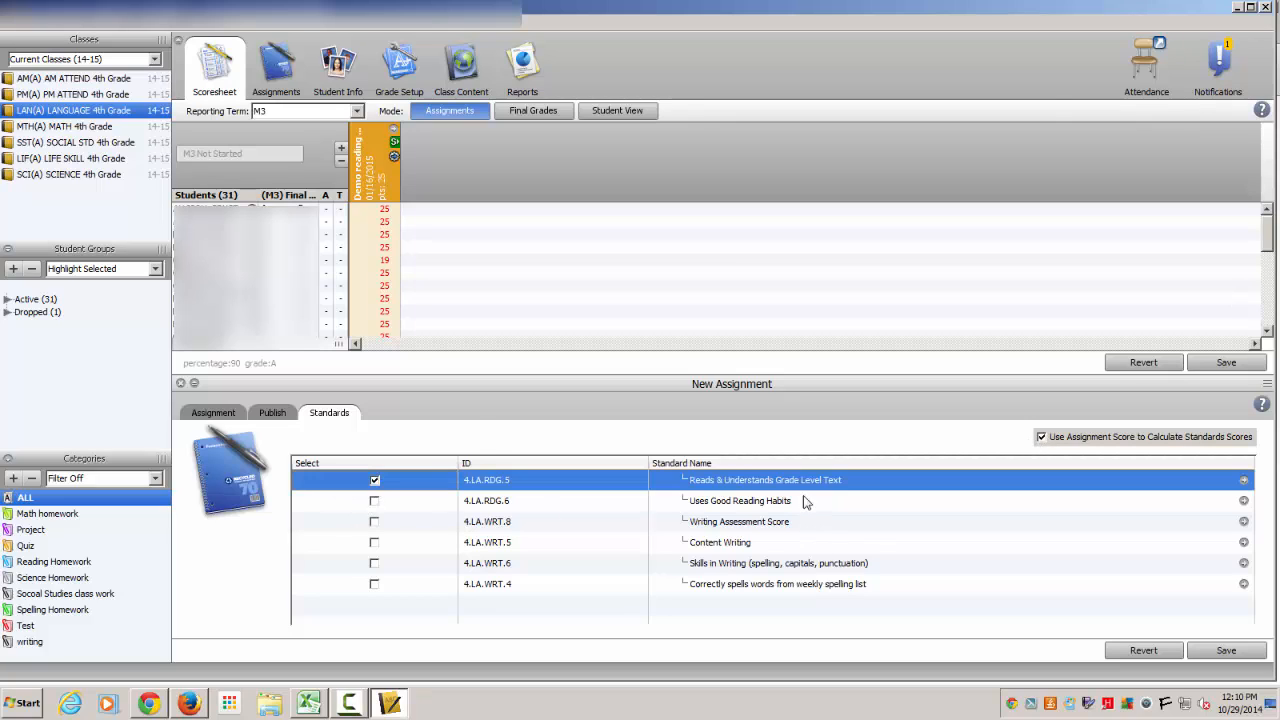
click(1226, 650)
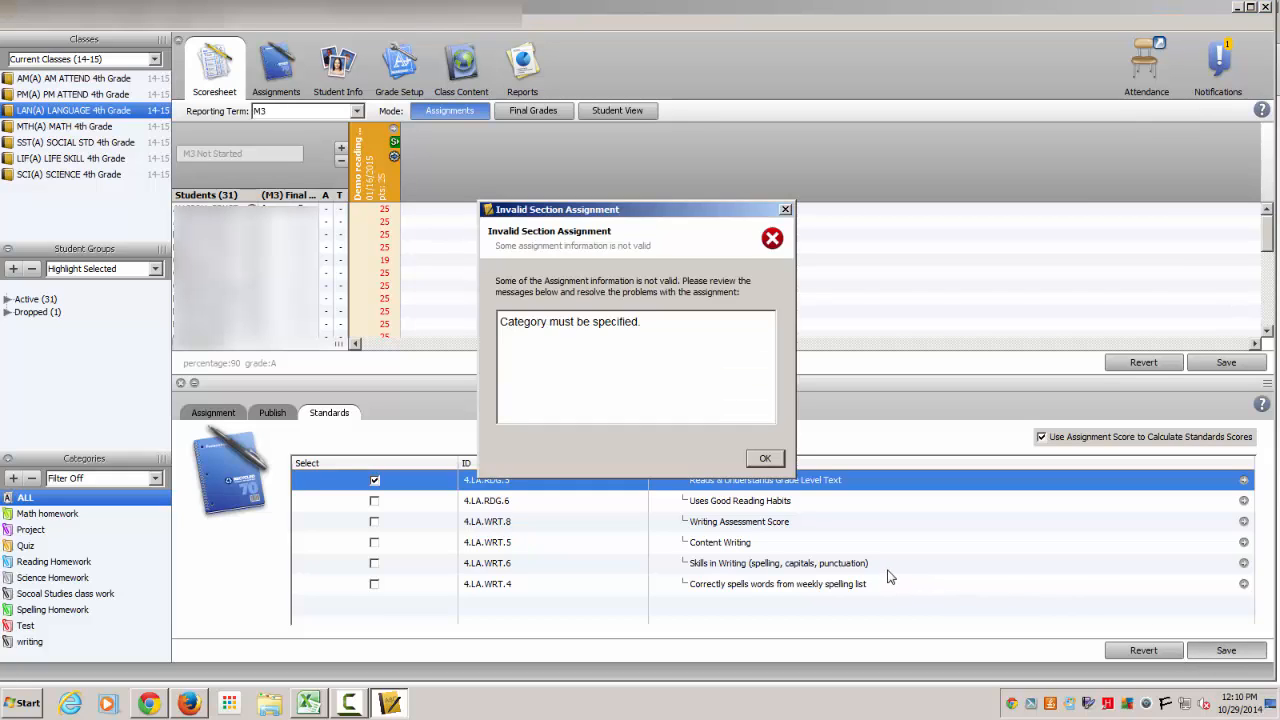
click(774, 462)
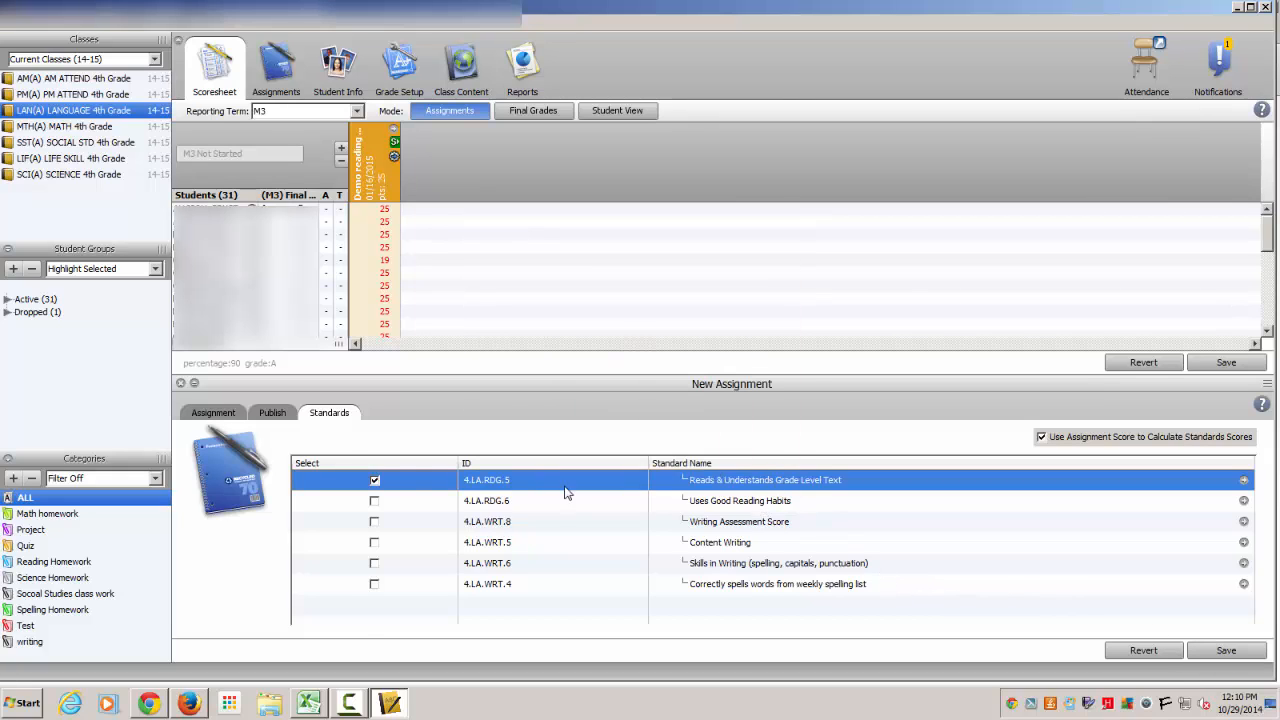
Set the Demo CT2 assignment's category to Quiz and save the assignment.
click(214, 413)
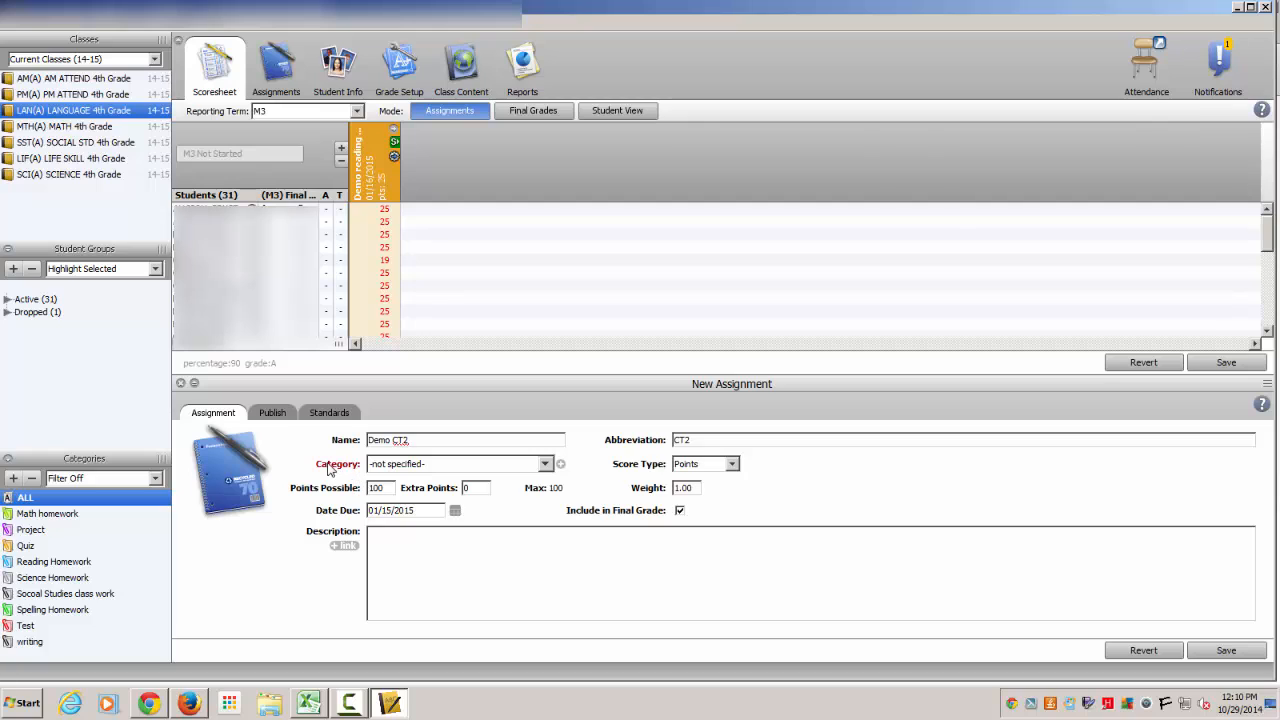
click(440, 466)
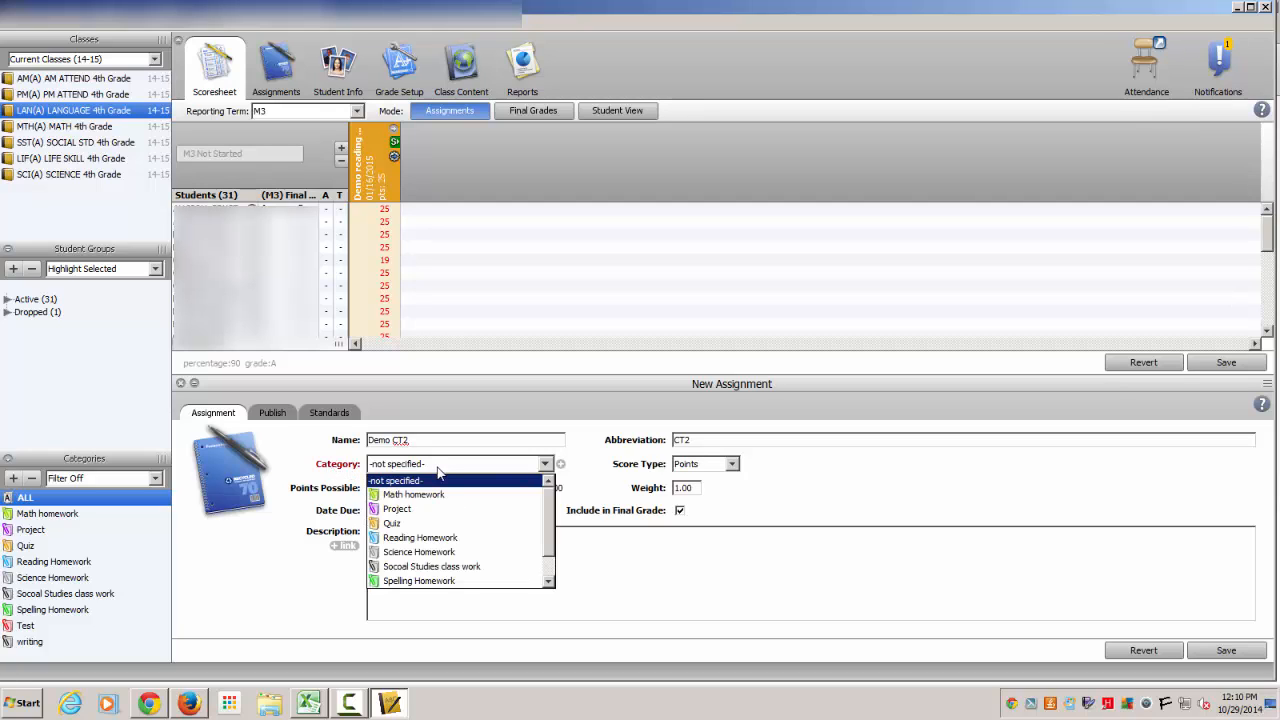
click(416, 524)
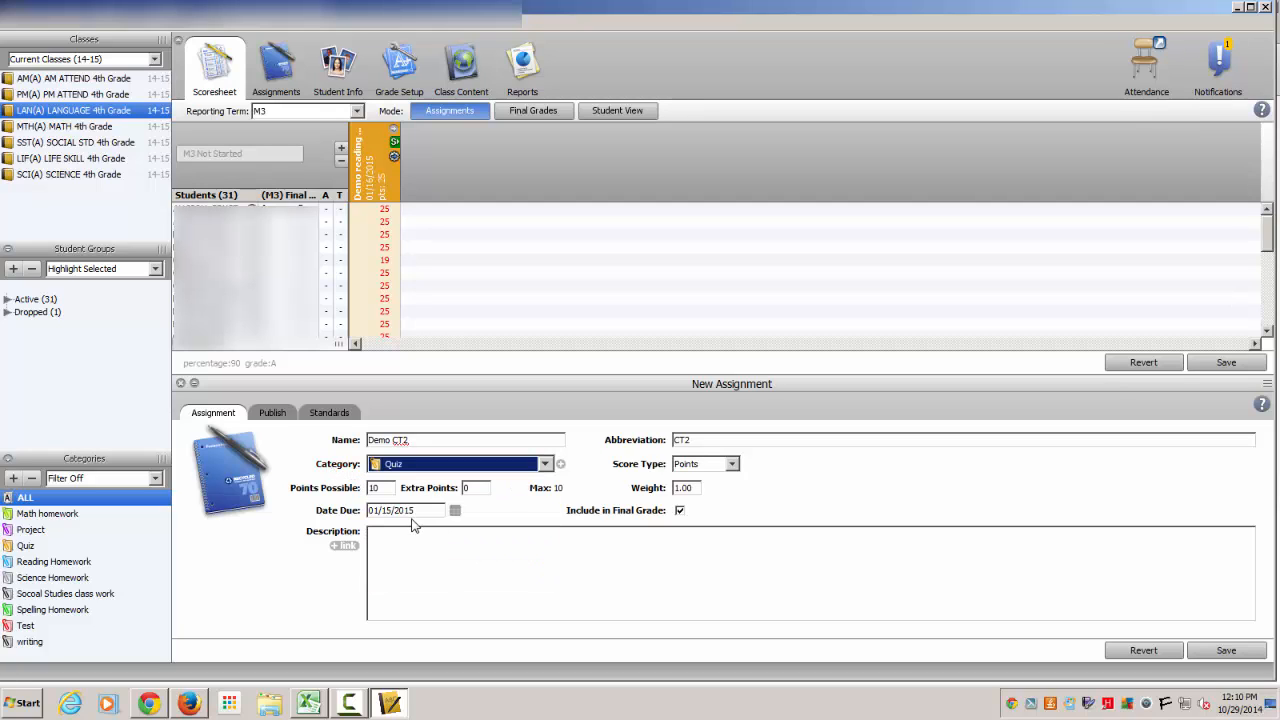
click(1226, 650)
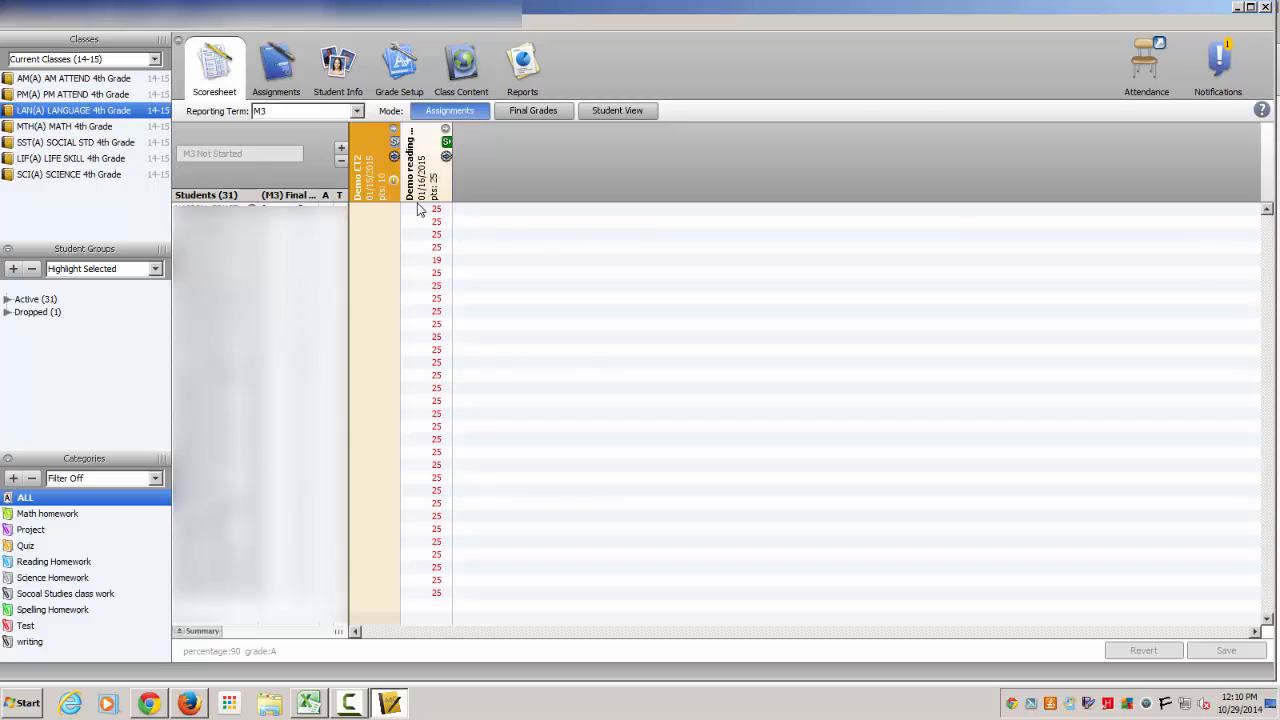
mouse_move(432, 192)
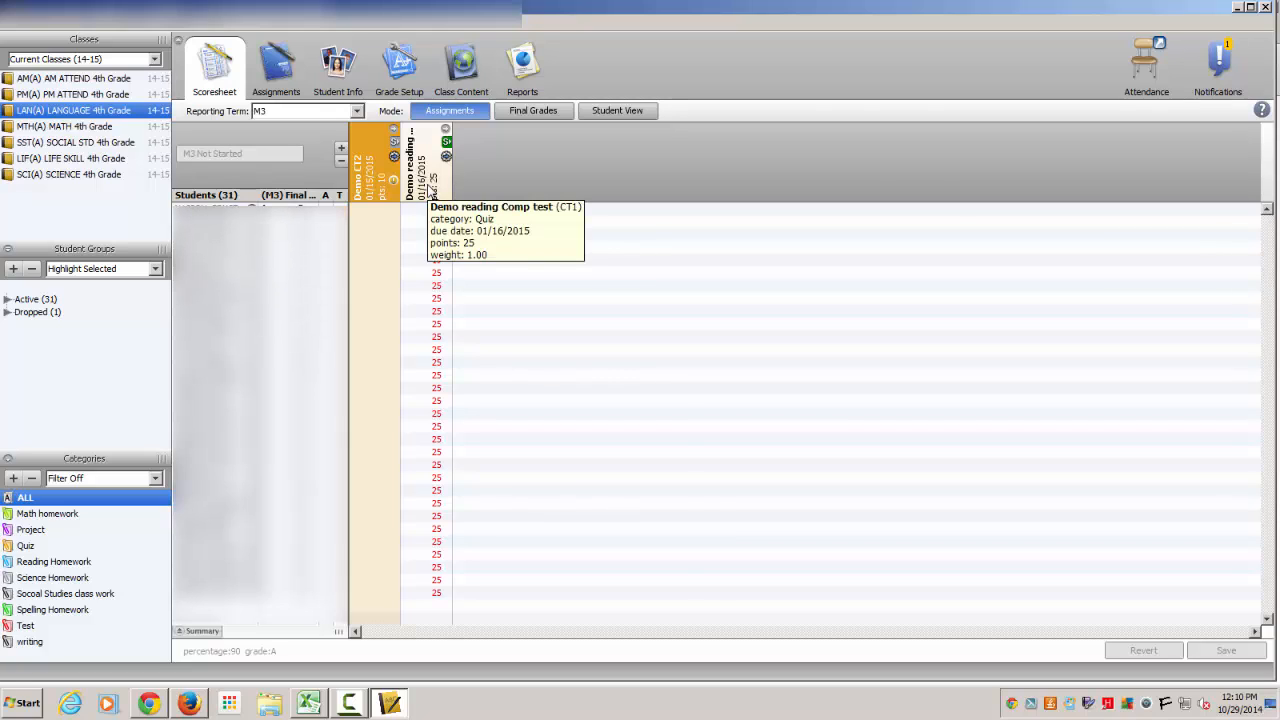
mouse_move(366, 194)
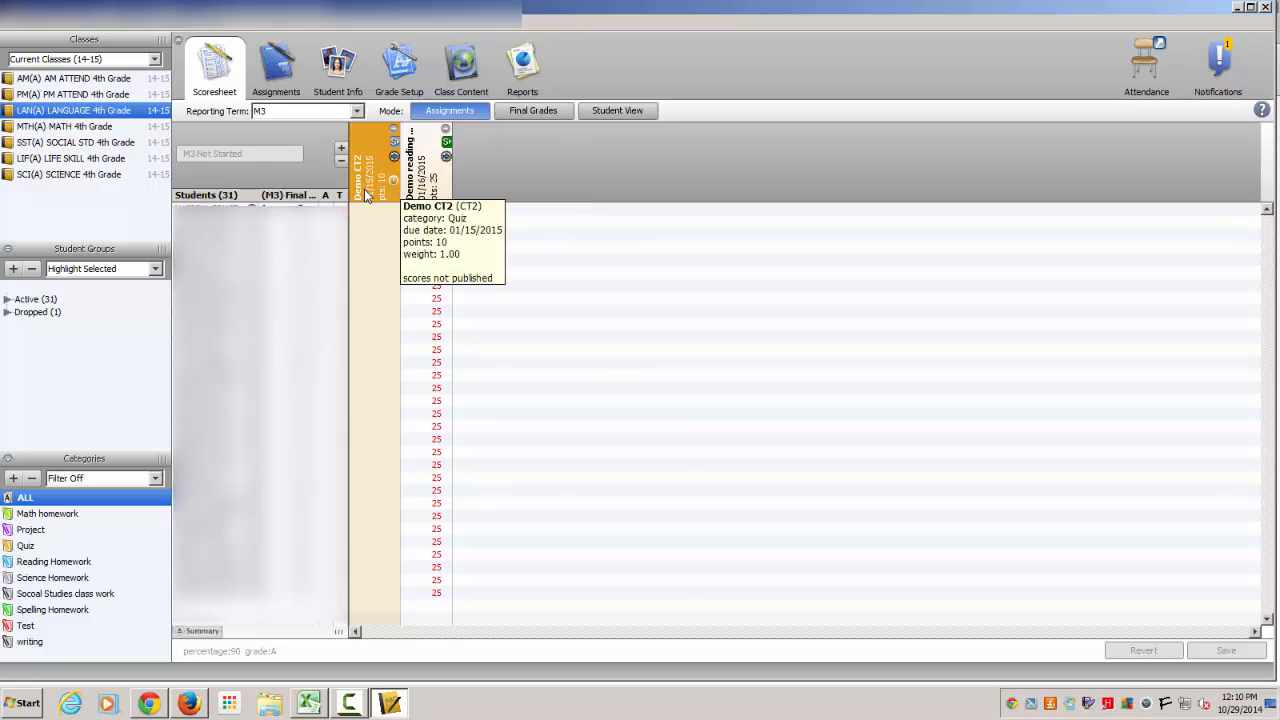
right_click(371, 210)
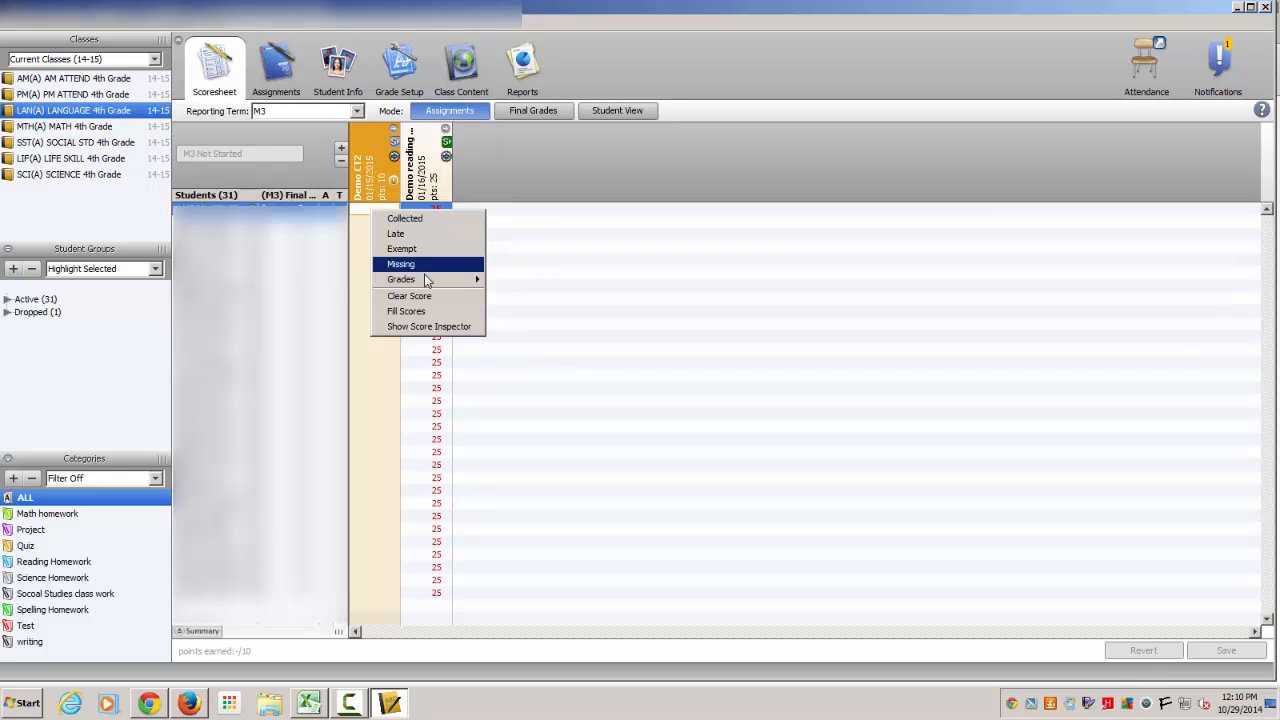
click(433, 316)
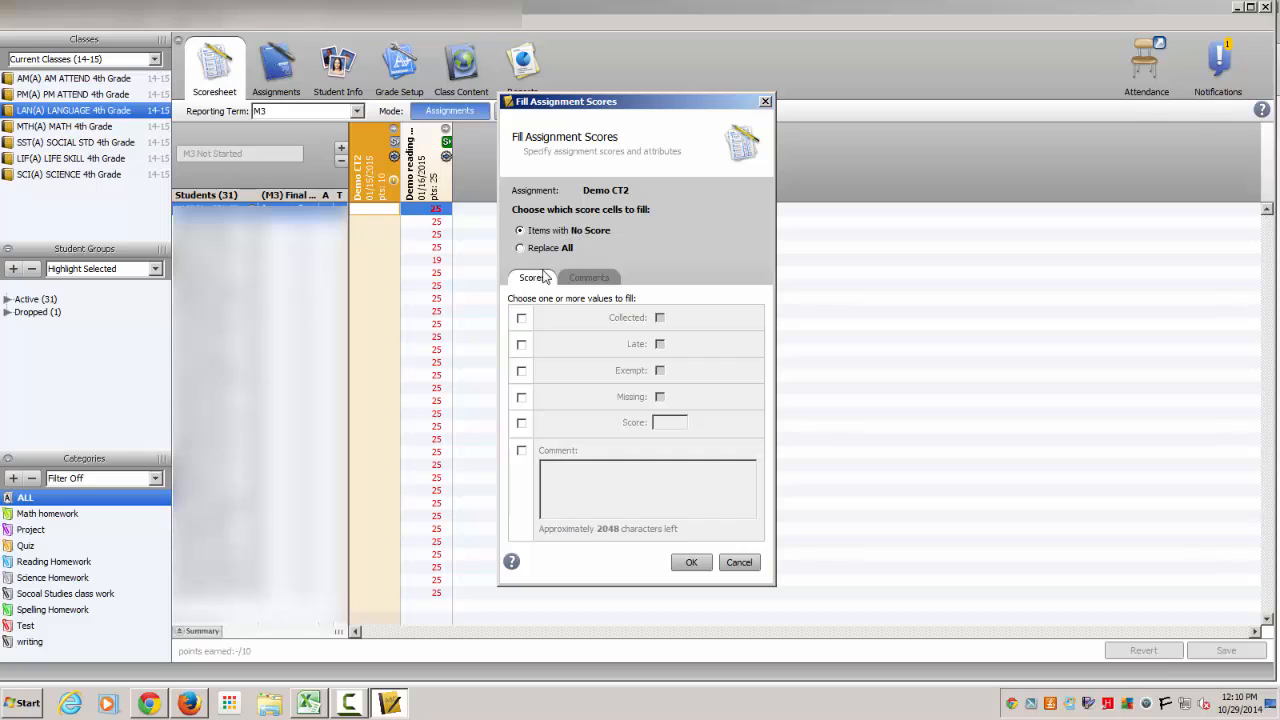
click(521, 423)
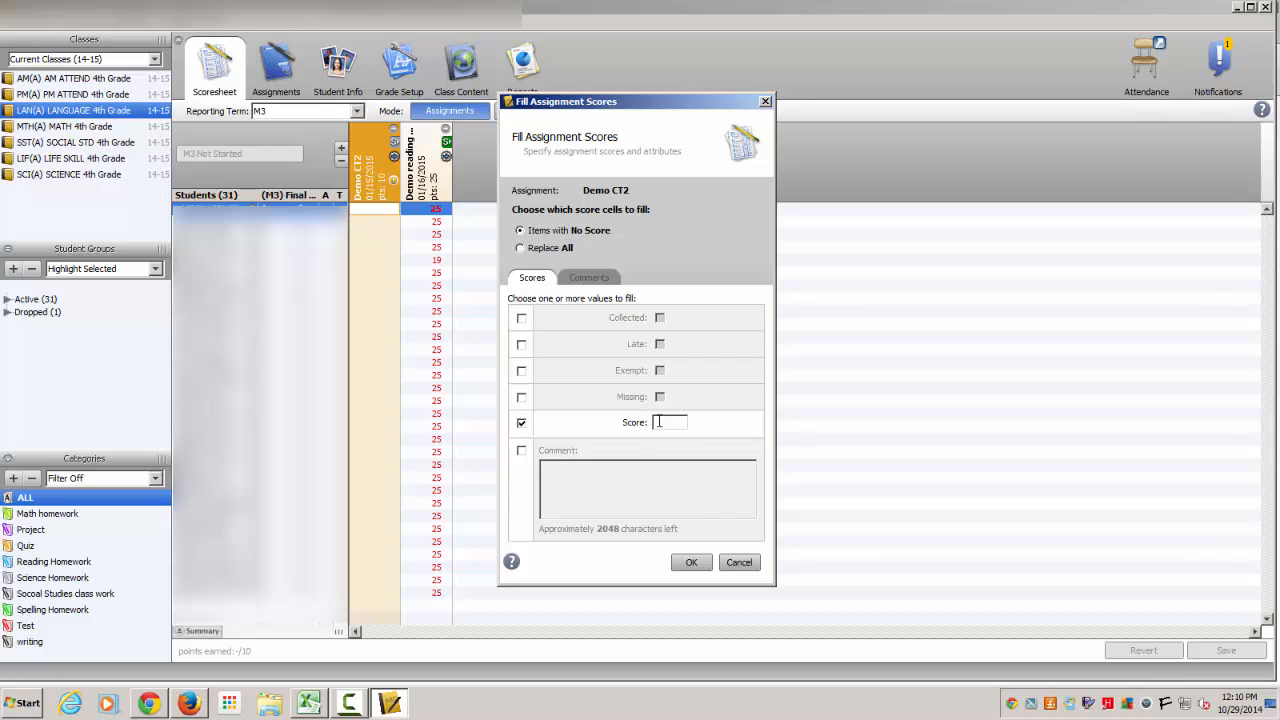
click(738, 562)
Try to enter a score of 95 for the fifth student on the Demo CT2 assignment.
click(381, 262)
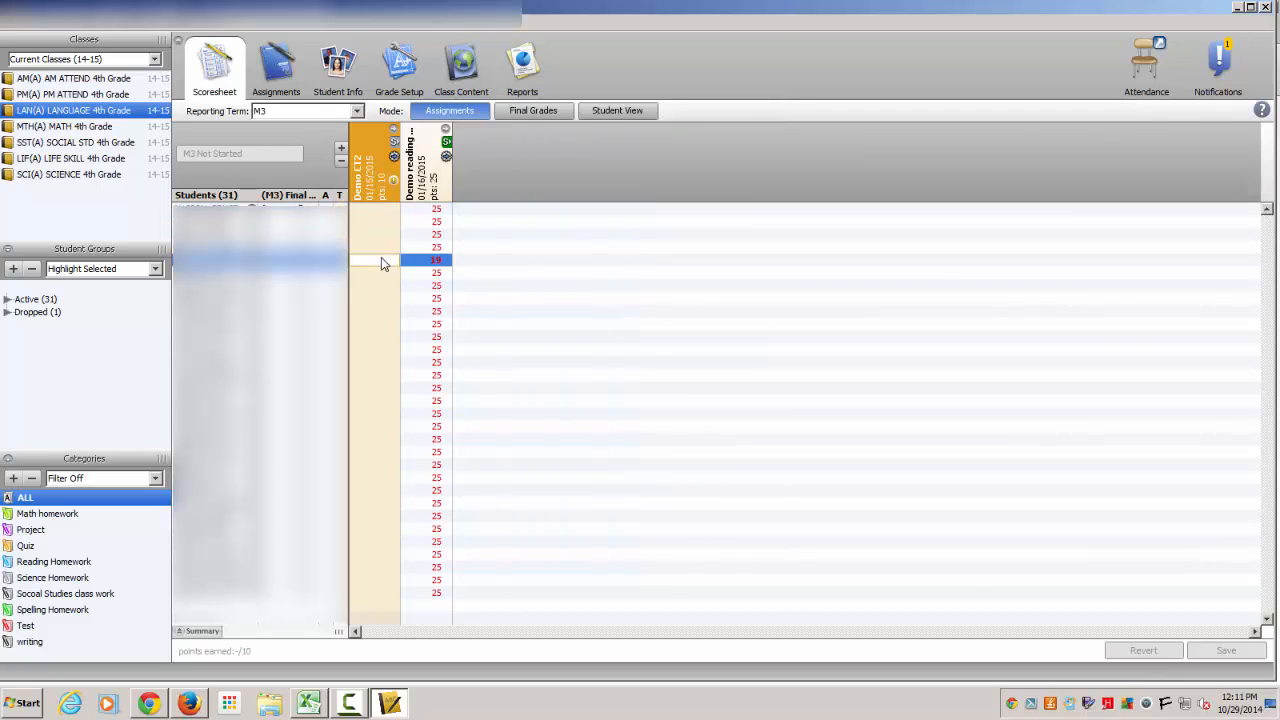
click(381, 260)
text(9)
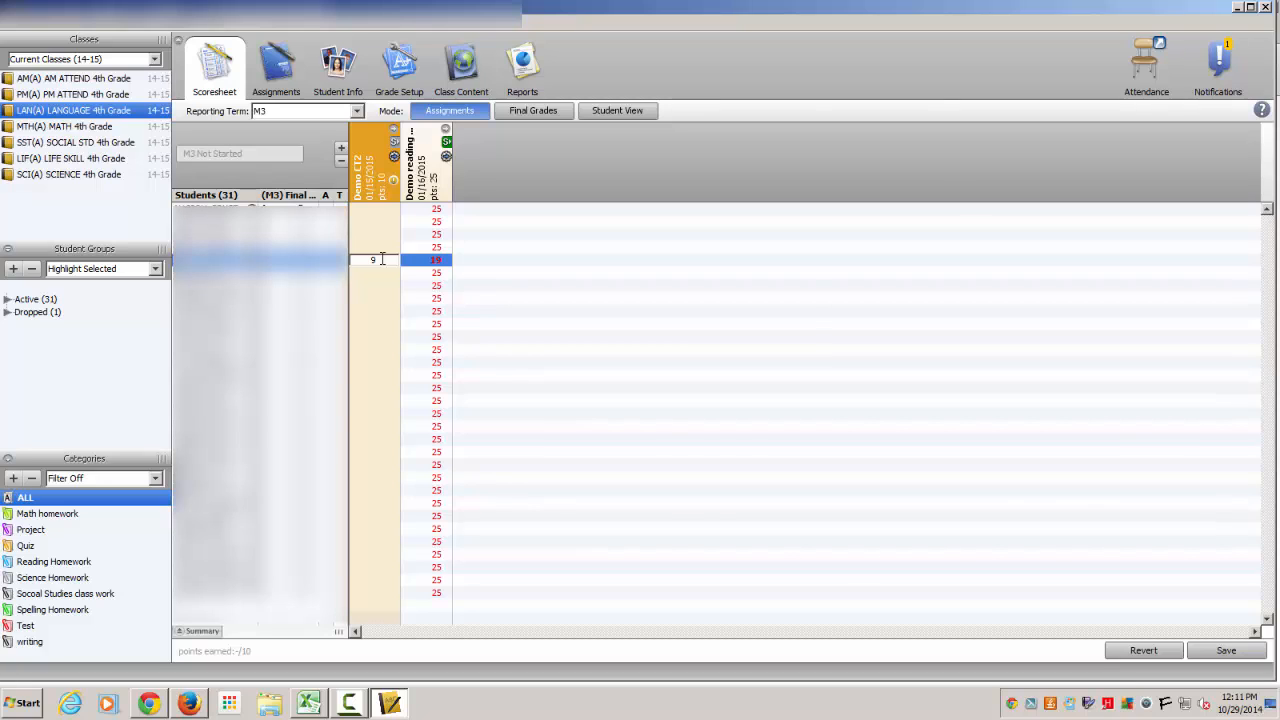
text(5)
key(Return)
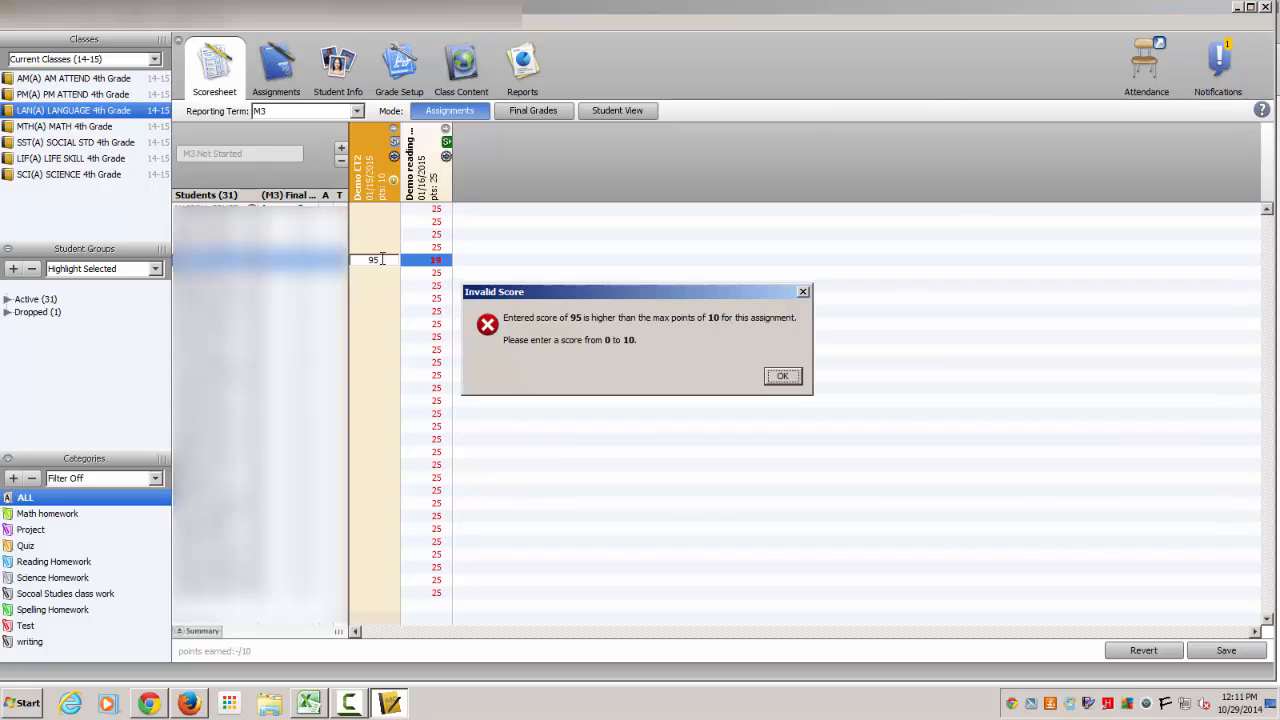
click(783, 376)
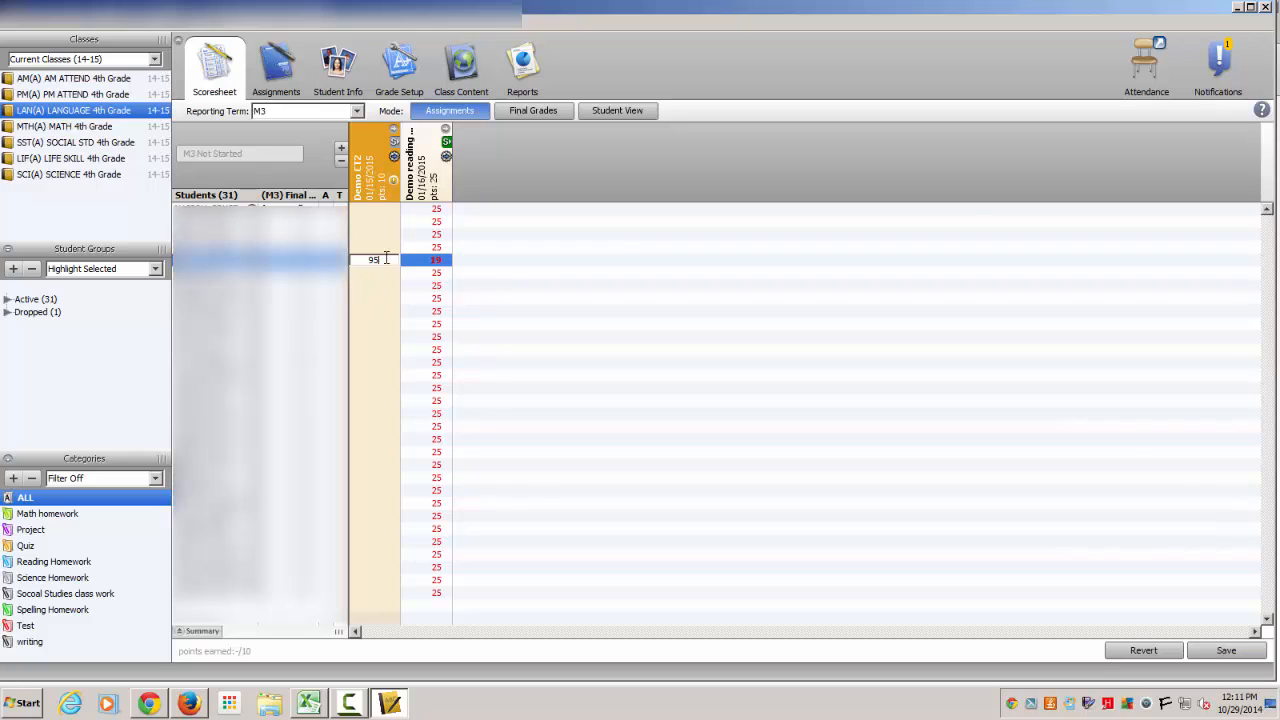
Set the fifth student's Demo CT2 score to 10.
drag(383, 260, 363, 259)
text(10)
key(Return)
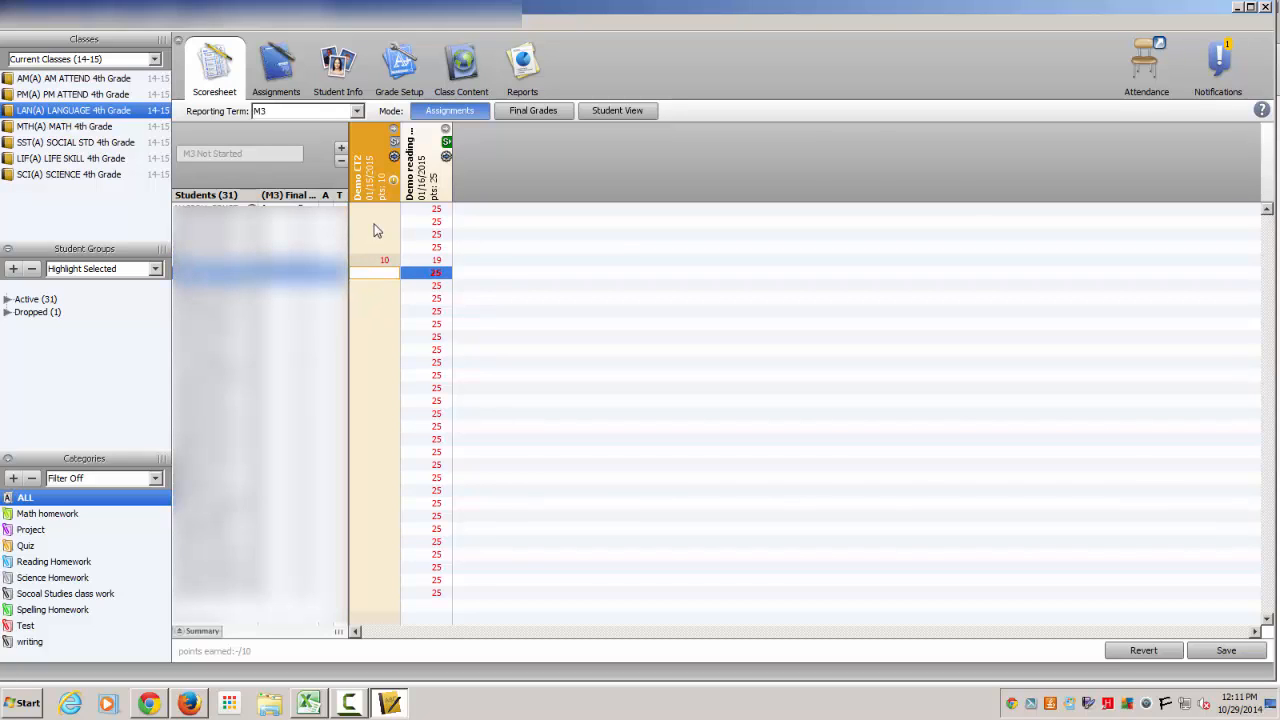
Fill every empty score on the Demo CT2 assignment with 8, using the option for items with no score.
right_click(380, 217)
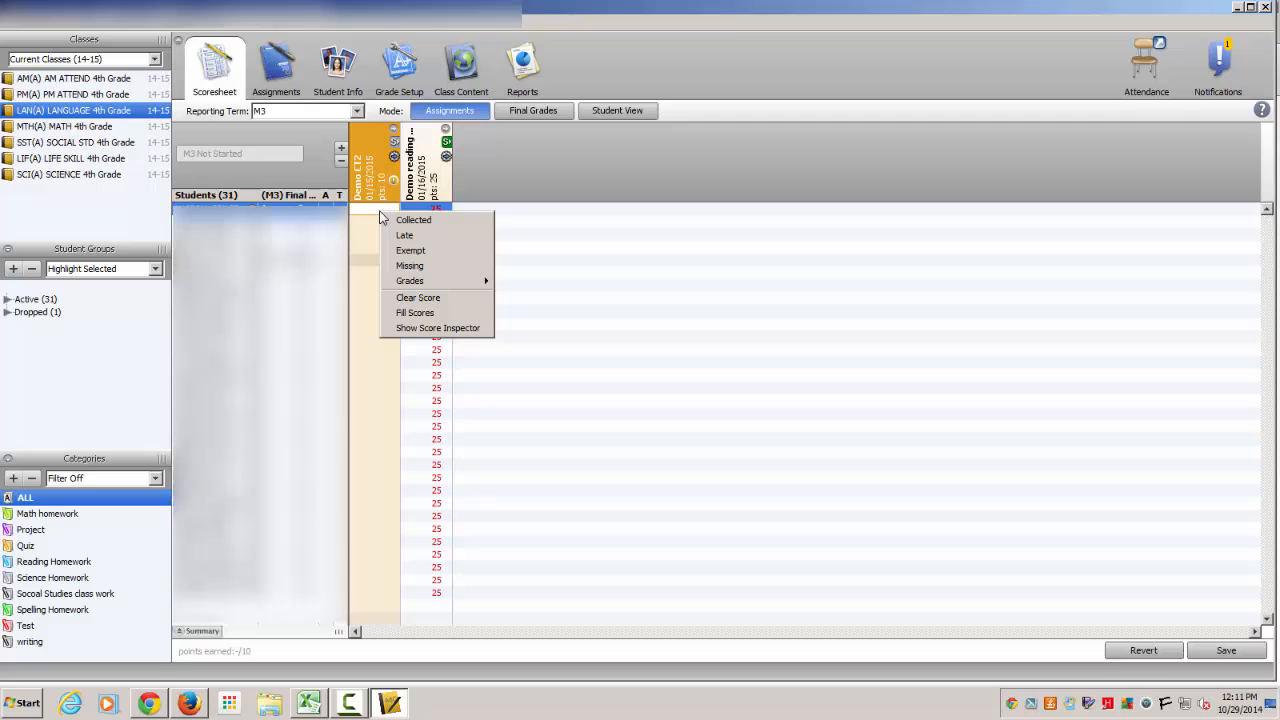
click(430, 313)
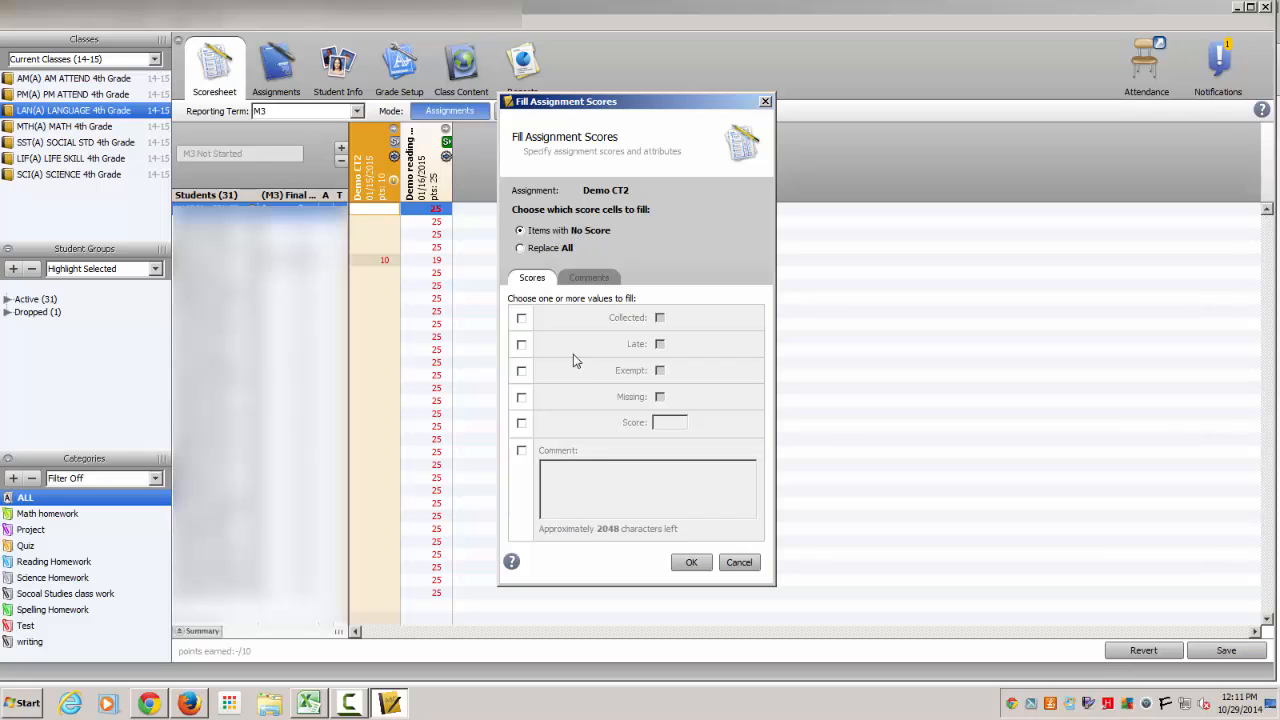
click(521, 422)
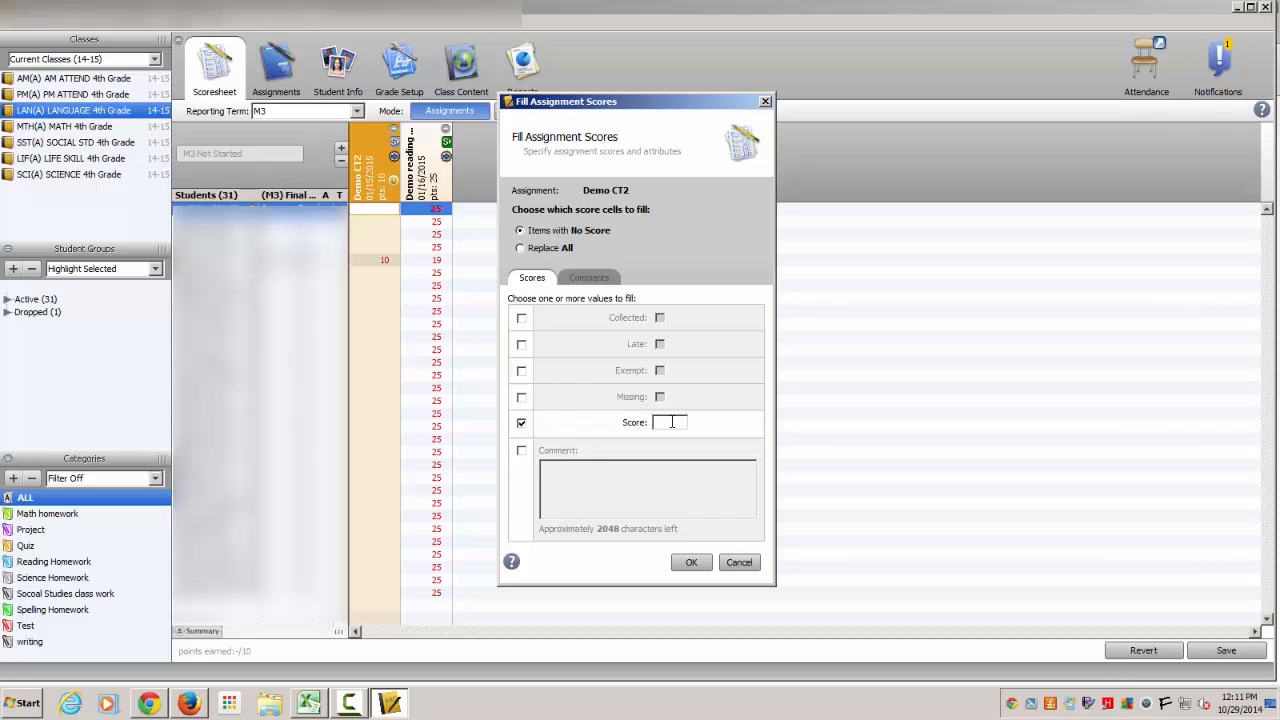
text(8)
click(691, 562)
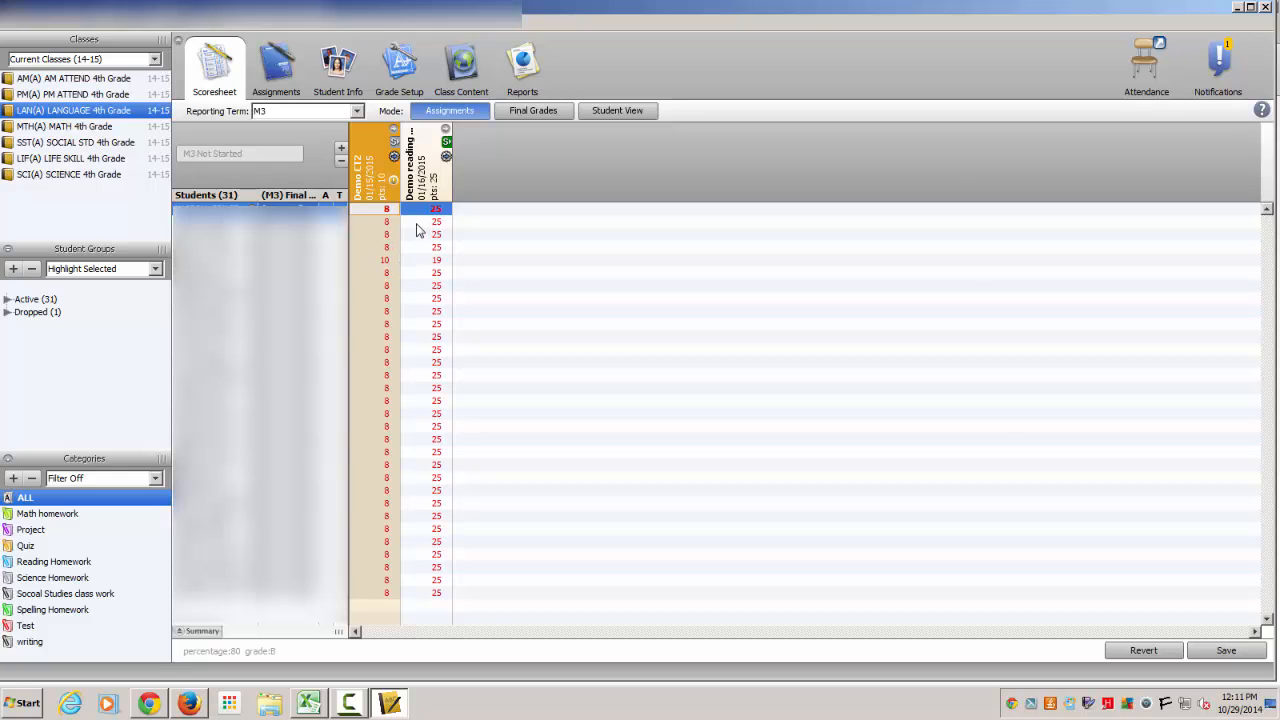
Show the standard's grades for Demo CT2, and save the modified scores while switching to the final grades.
click(395, 146)
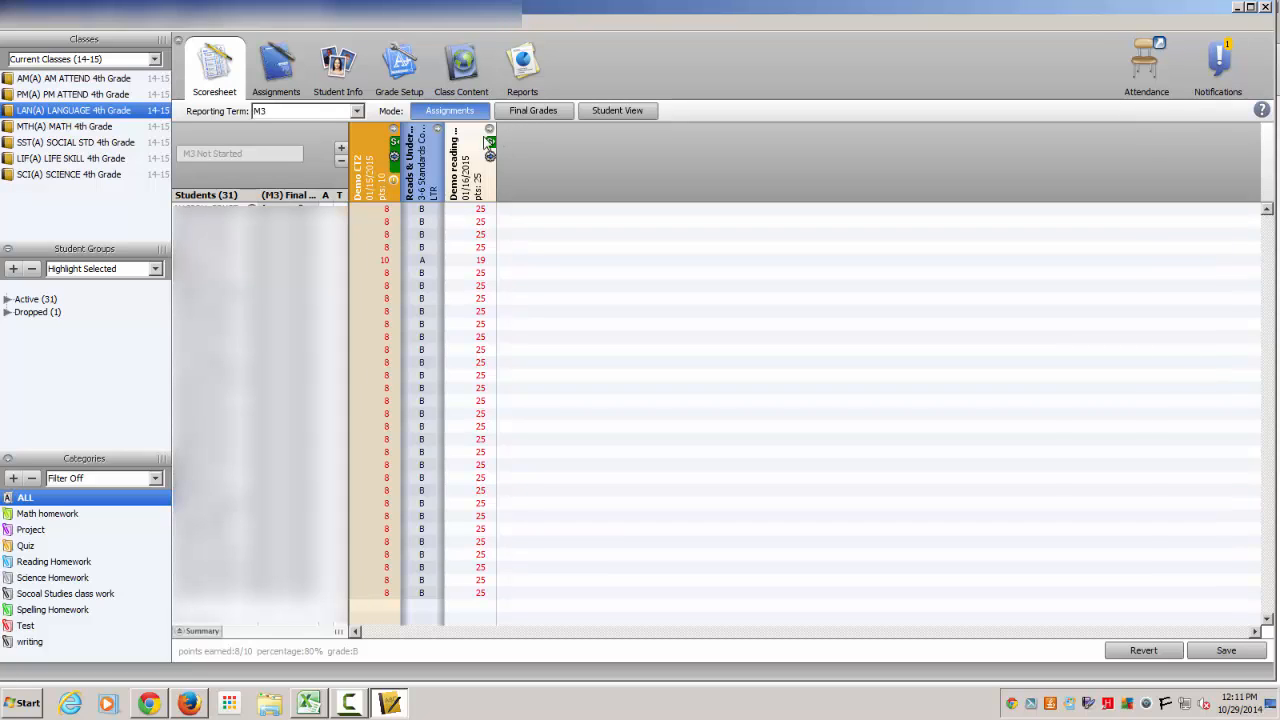
click(533, 111)
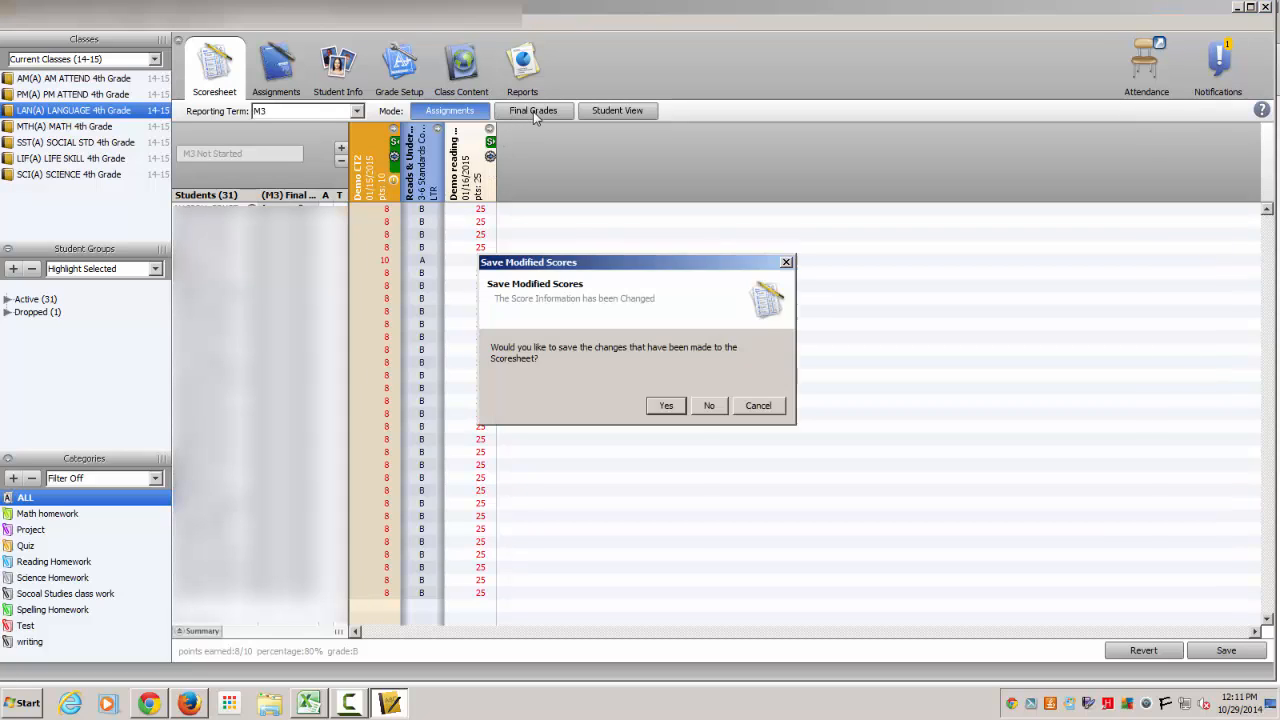
click(663, 403)
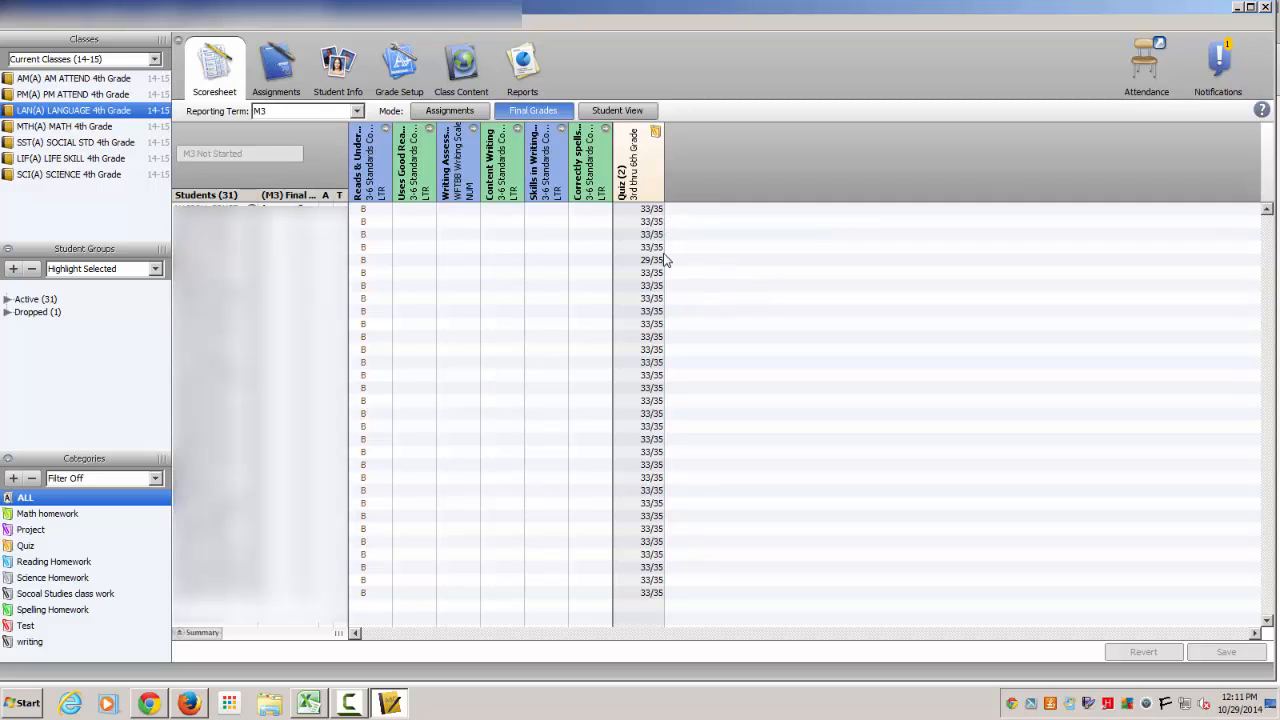
Return to the language class's assignment scores and collapse the standard's column for Demo CT2.
mouse_move(666, 260)
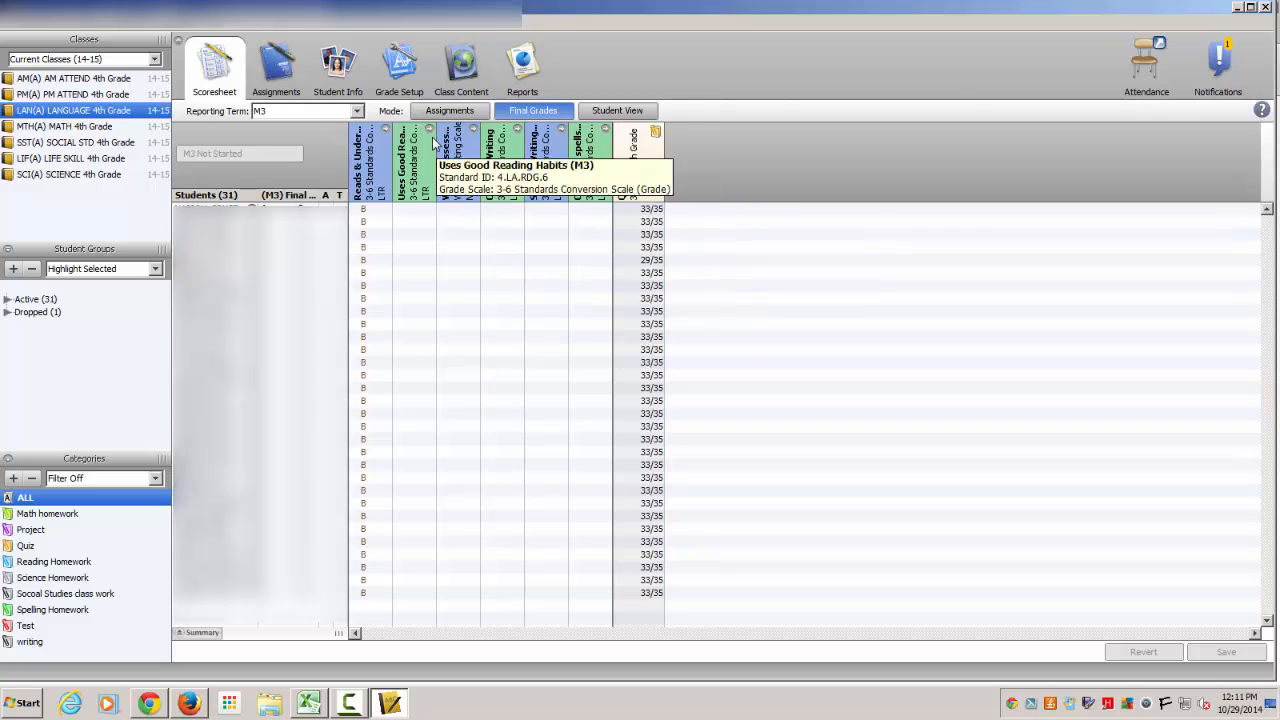
click(460, 111)
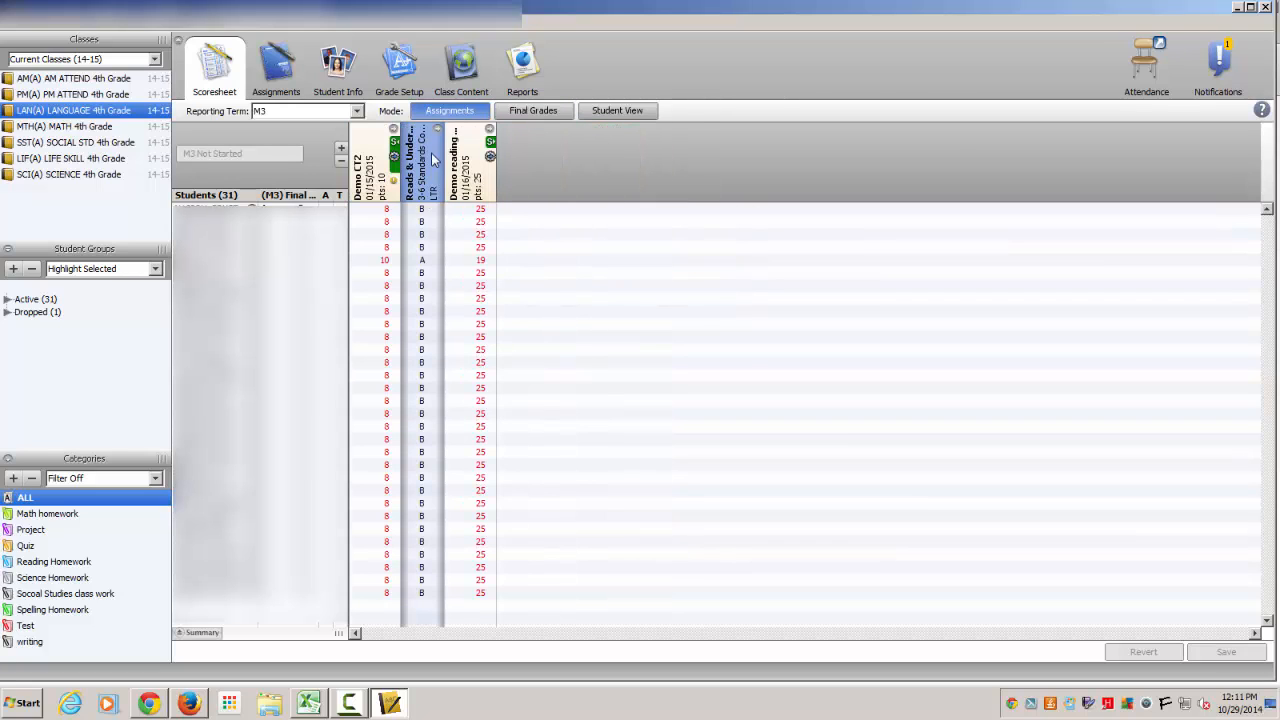
click(394, 153)
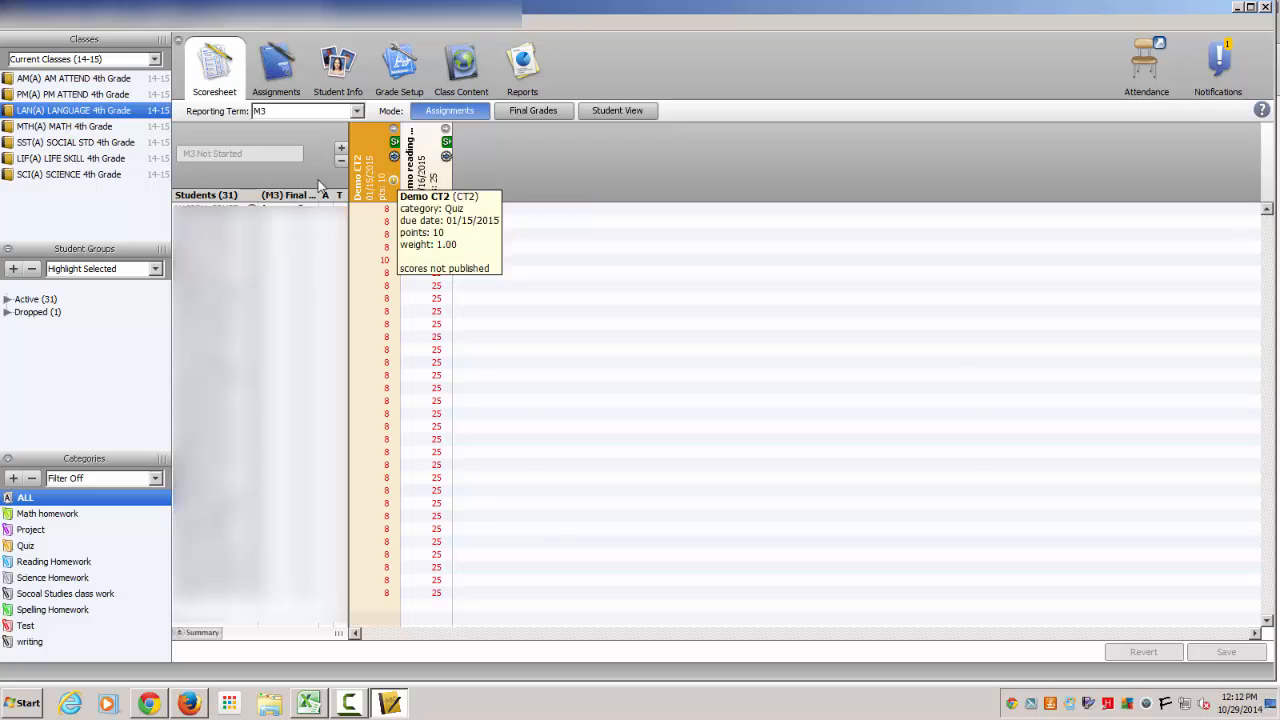
Start a new assignment in the MATH 4th Grade class named Multiplication Demo1, with the category Math homework.
click(80, 126)
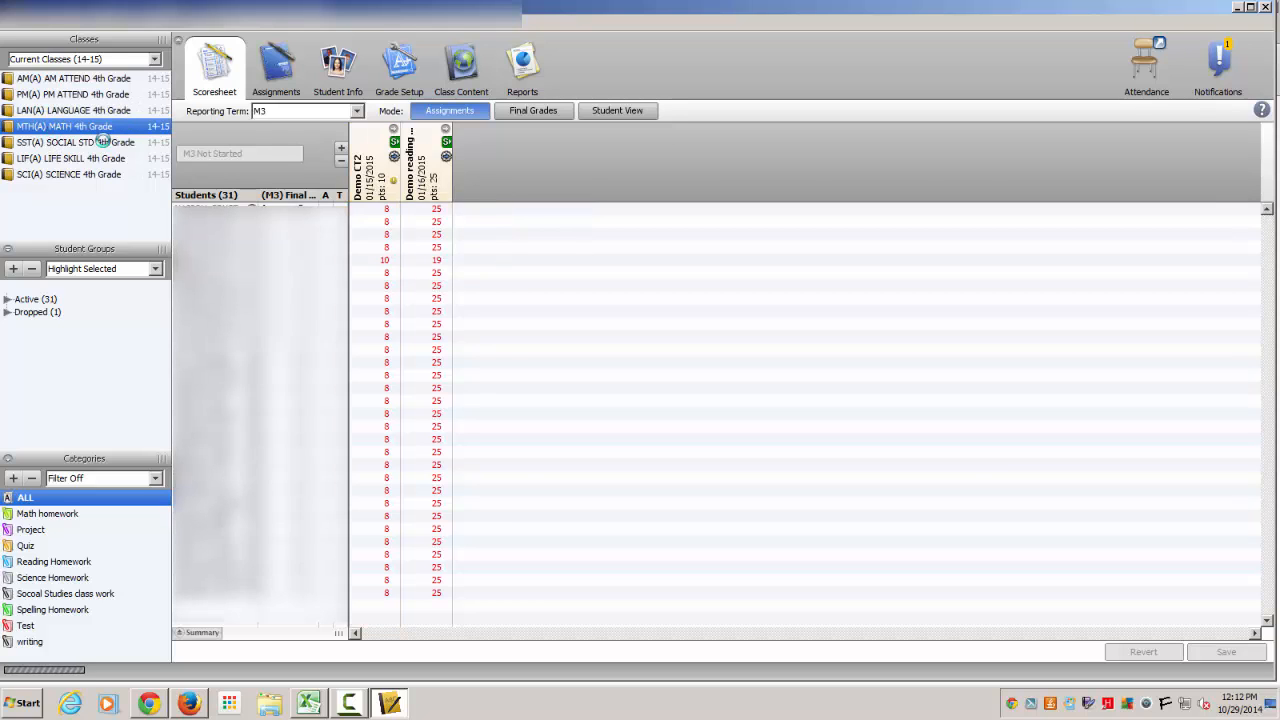
click(341, 148)
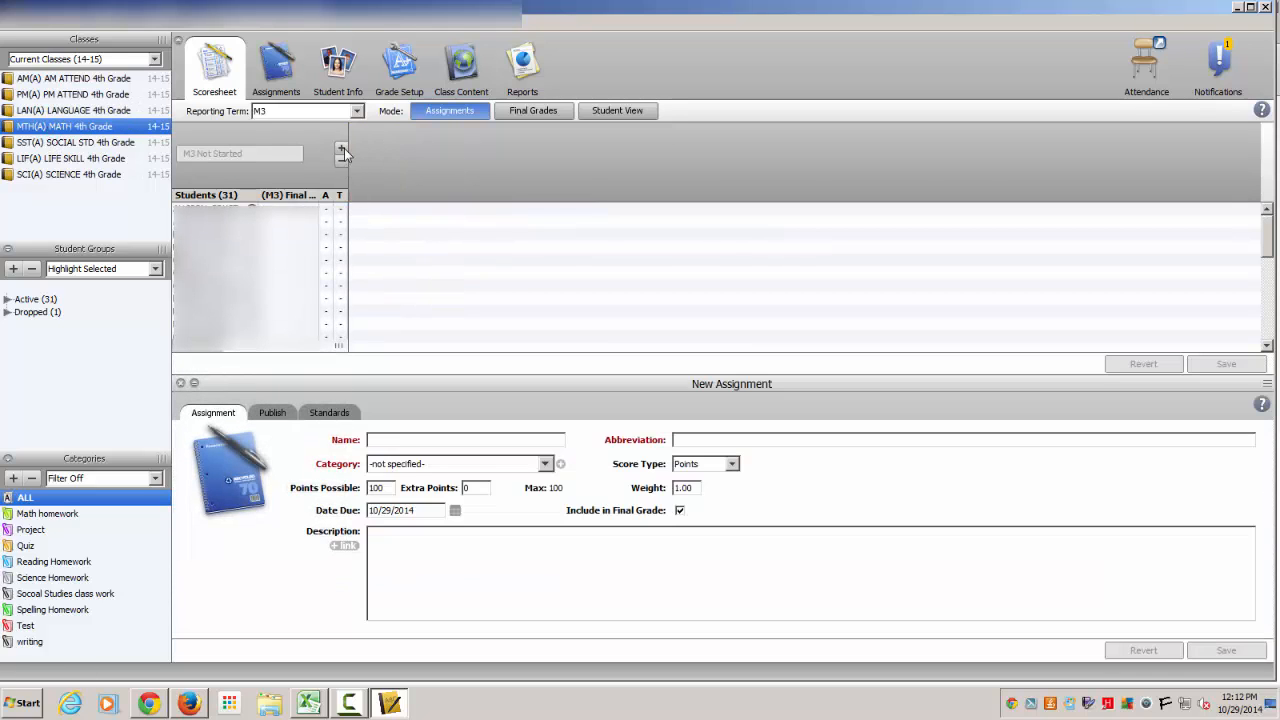
text(Multiplication)
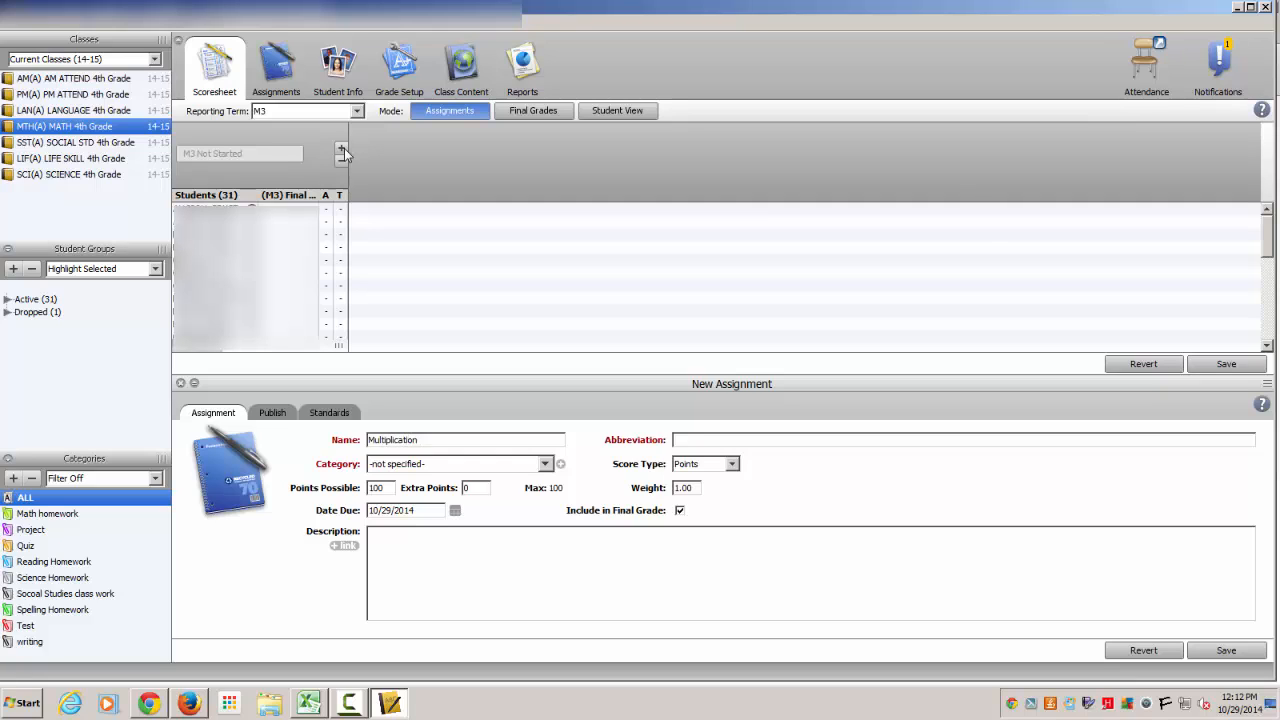
text( Demo1)
key(Tab)
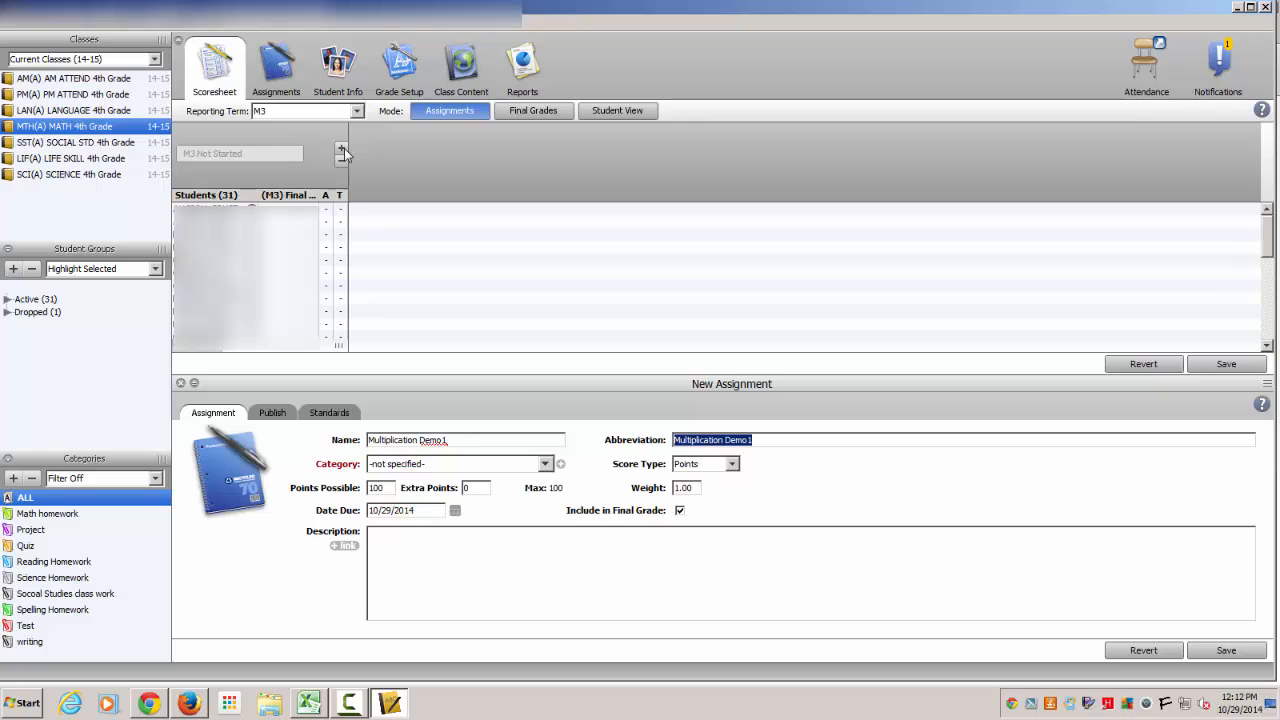
click(462, 463)
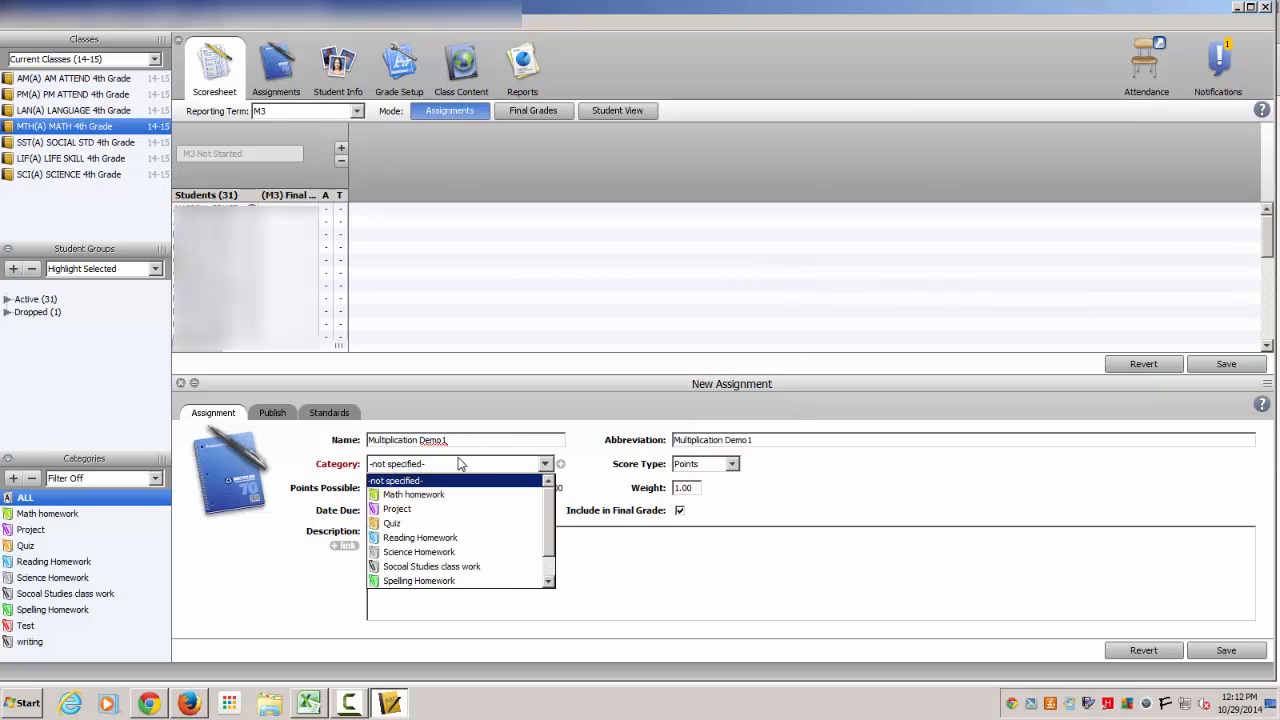
click(443, 495)
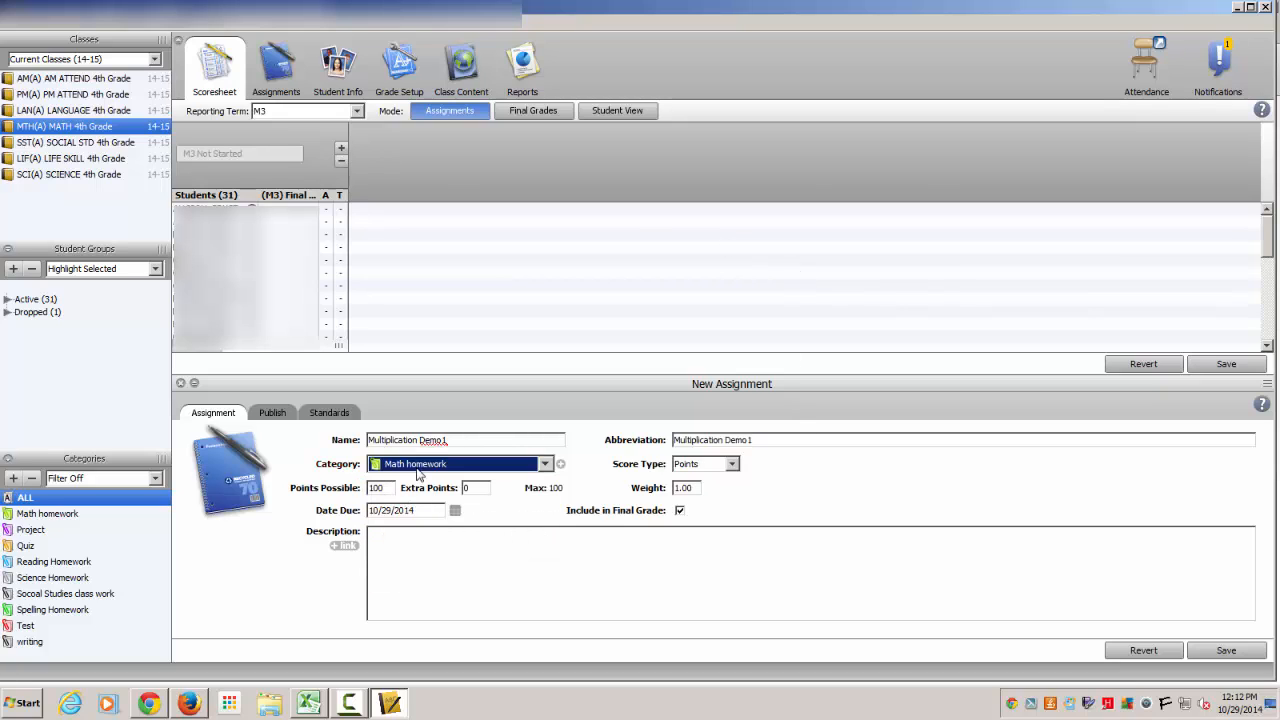
Align the new math assignment with standard 4.MTH.12, Multiplication facts, and save it.
click(274, 413)
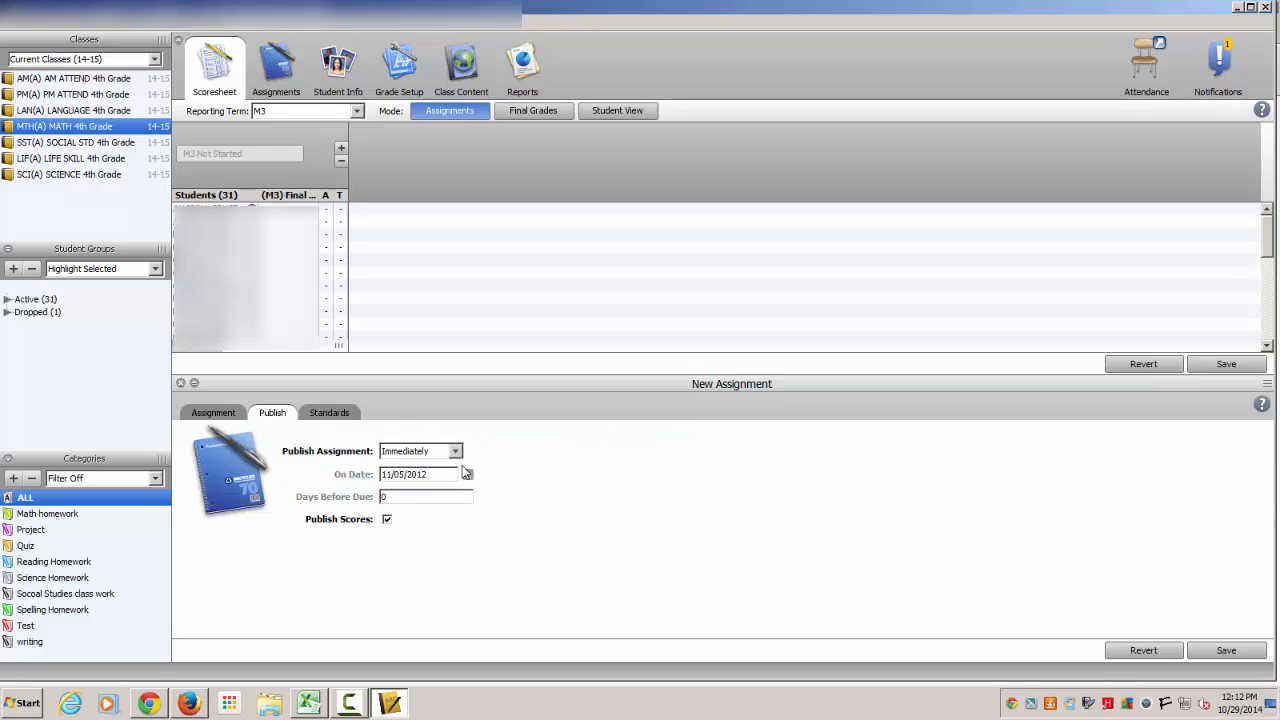
click(349, 412)
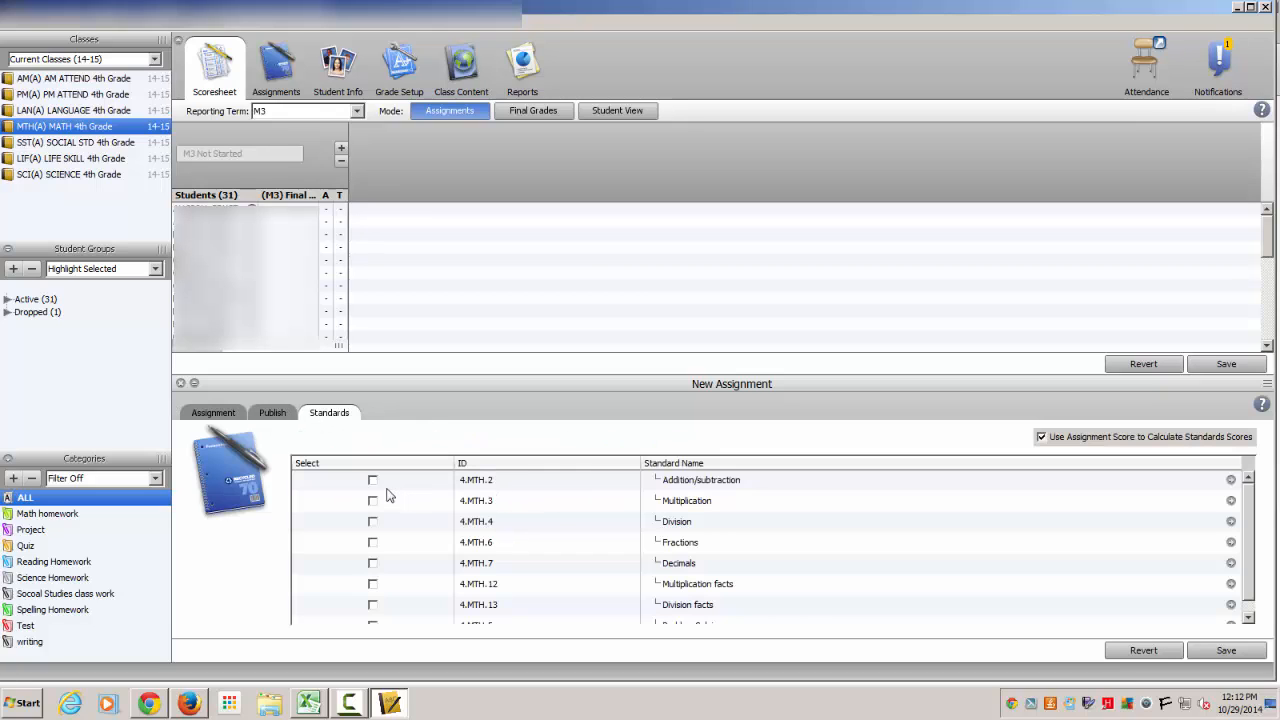
click(373, 585)
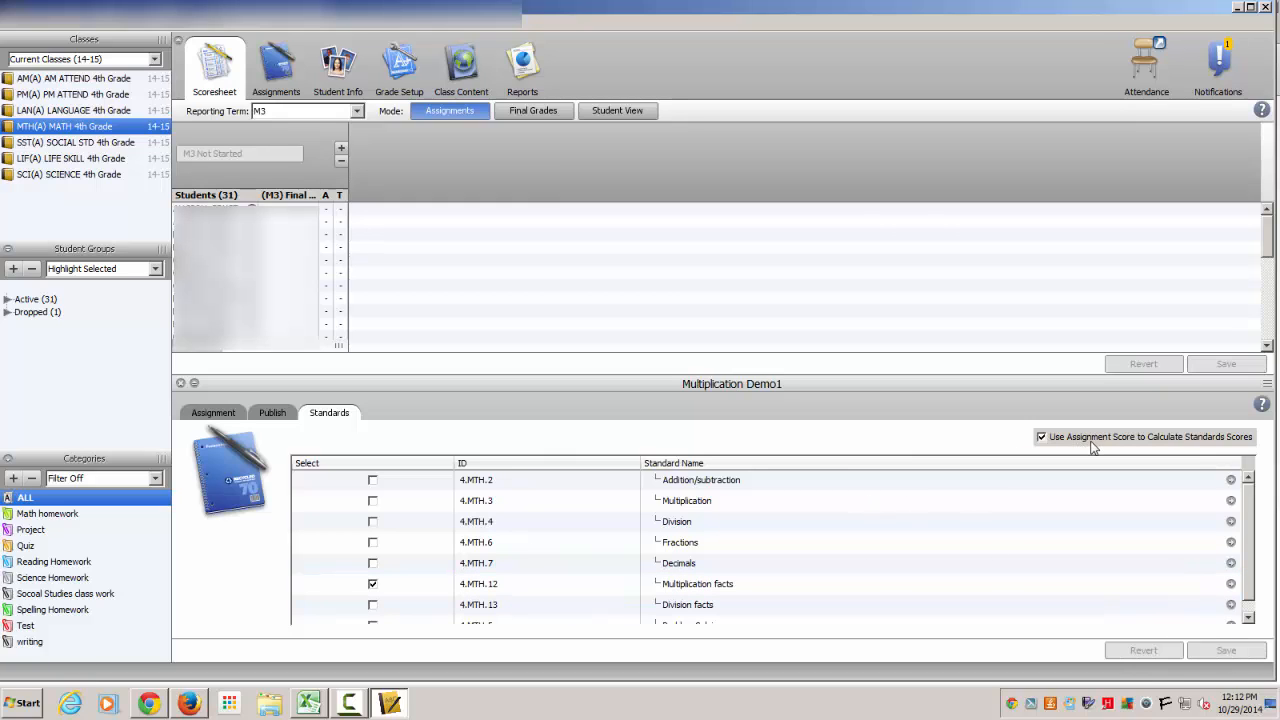
Set the due date of the Multiplication Demo1 assignment to 01/16/2015 and save it.
click(277, 414)
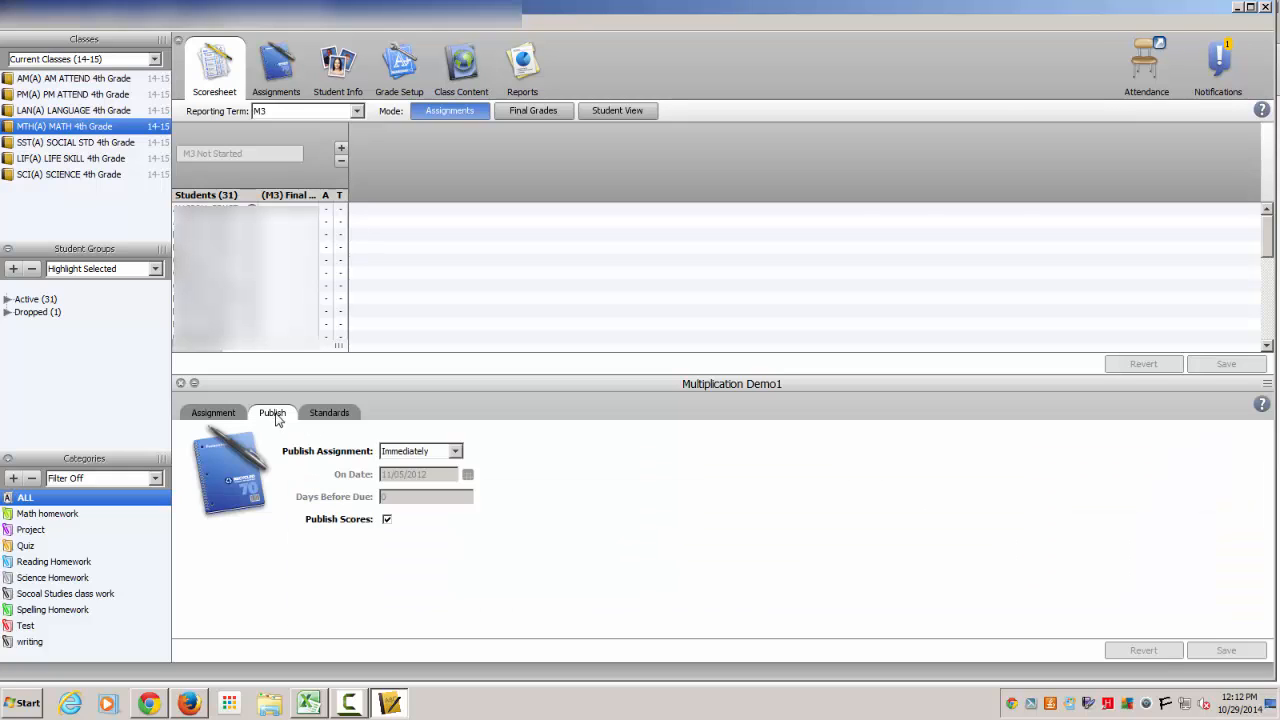
click(224, 416)
click(455, 510)
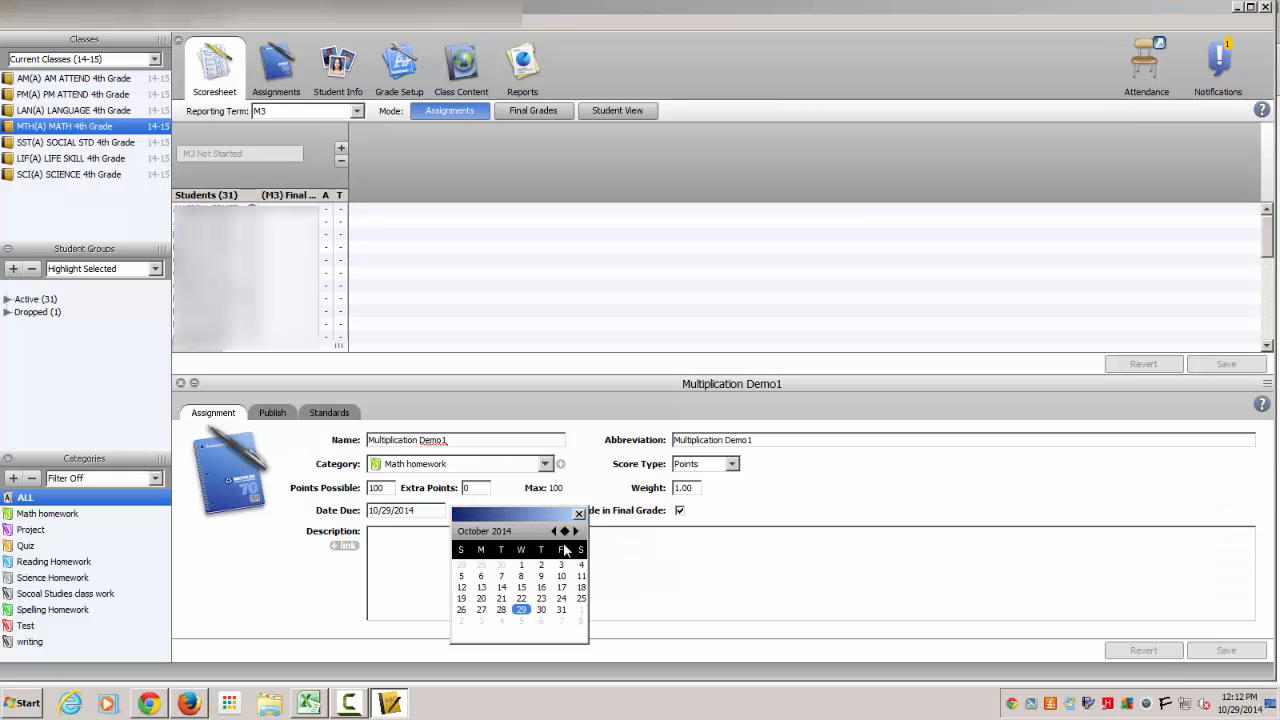
click(577, 532)
click(577, 532)
click(577, 532)
click(577, 532)
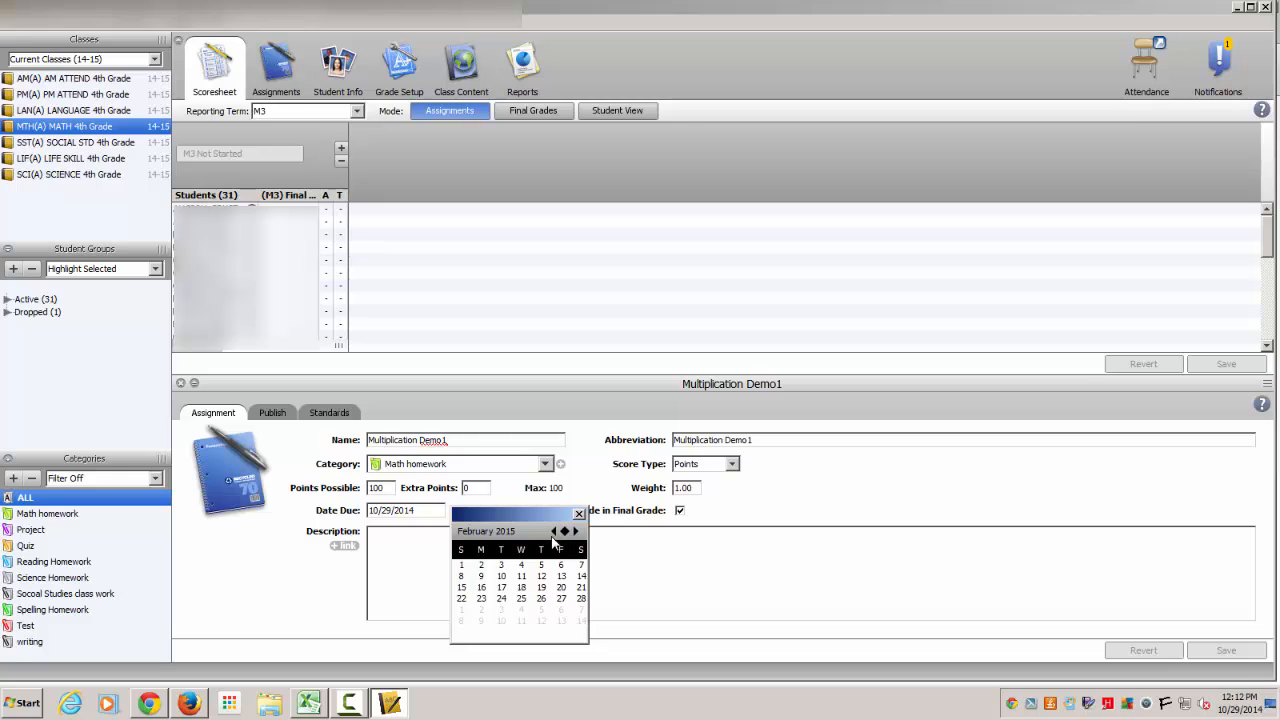
click(553, 531)
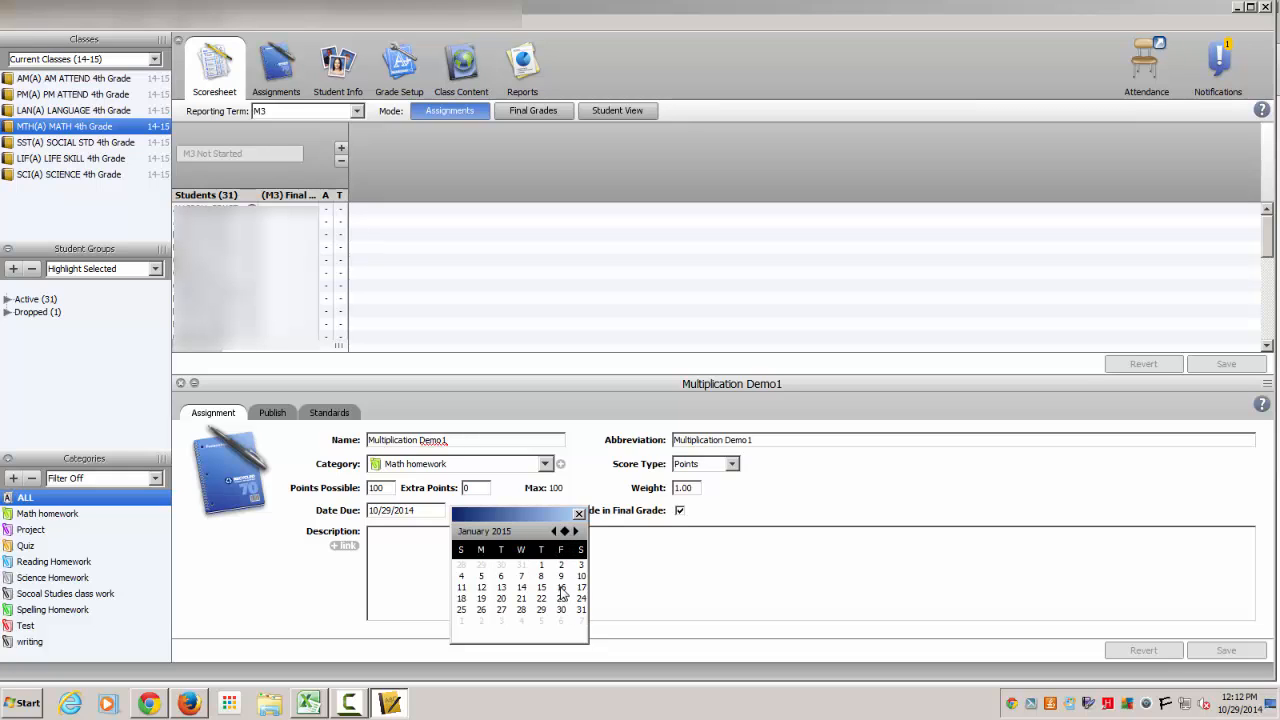
click(561, 588)
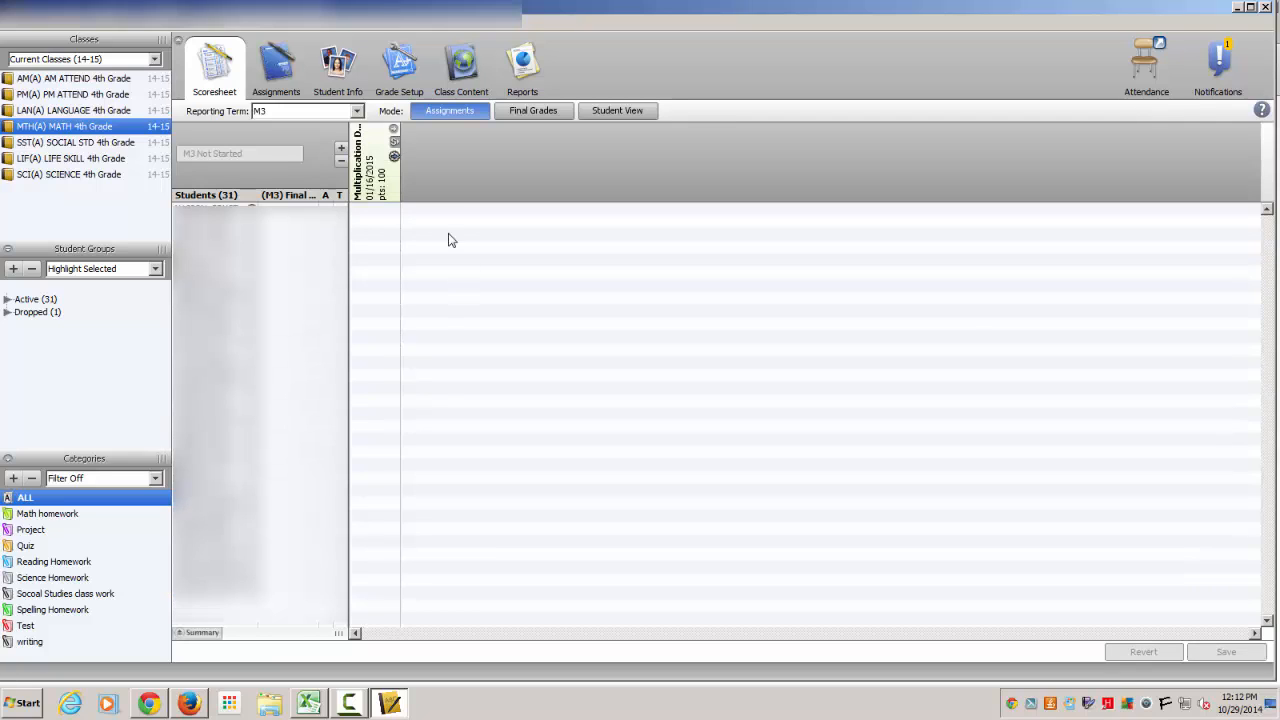
Show the Multiplication facts standard column for Multiplication Demo1 and give the first student a score of 87.
click(395, 141)
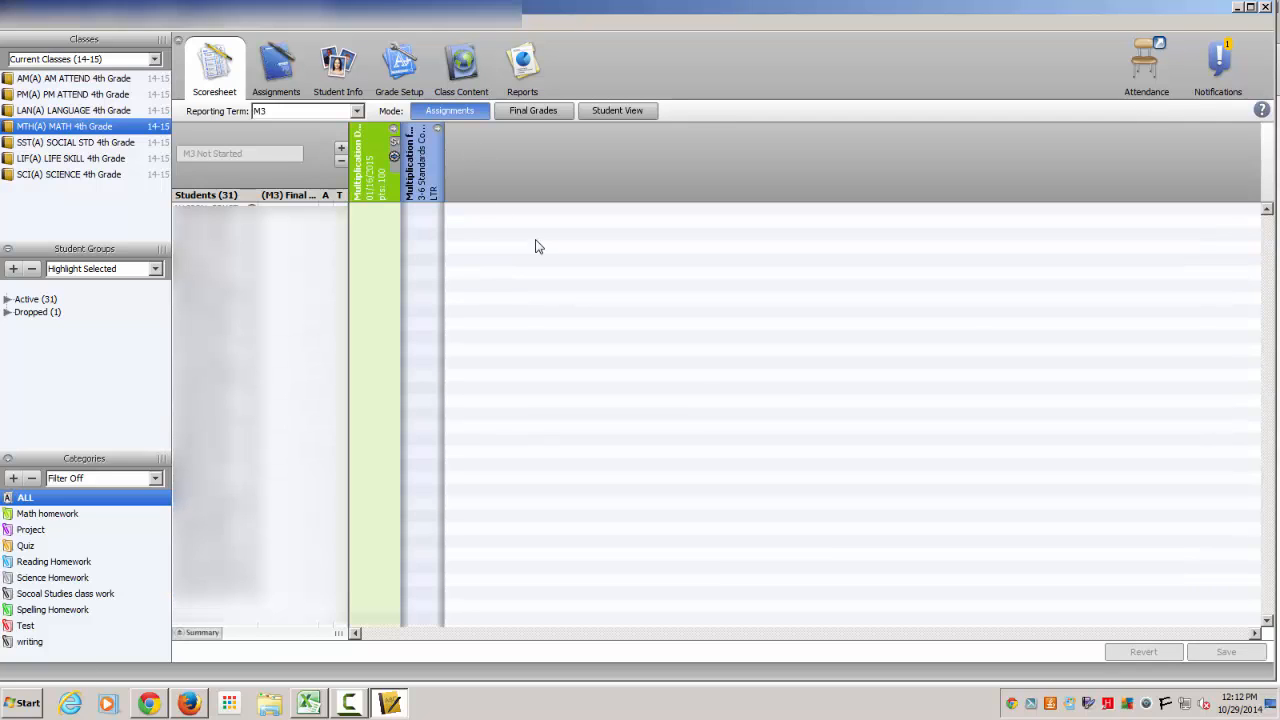
right_click(380, 209)
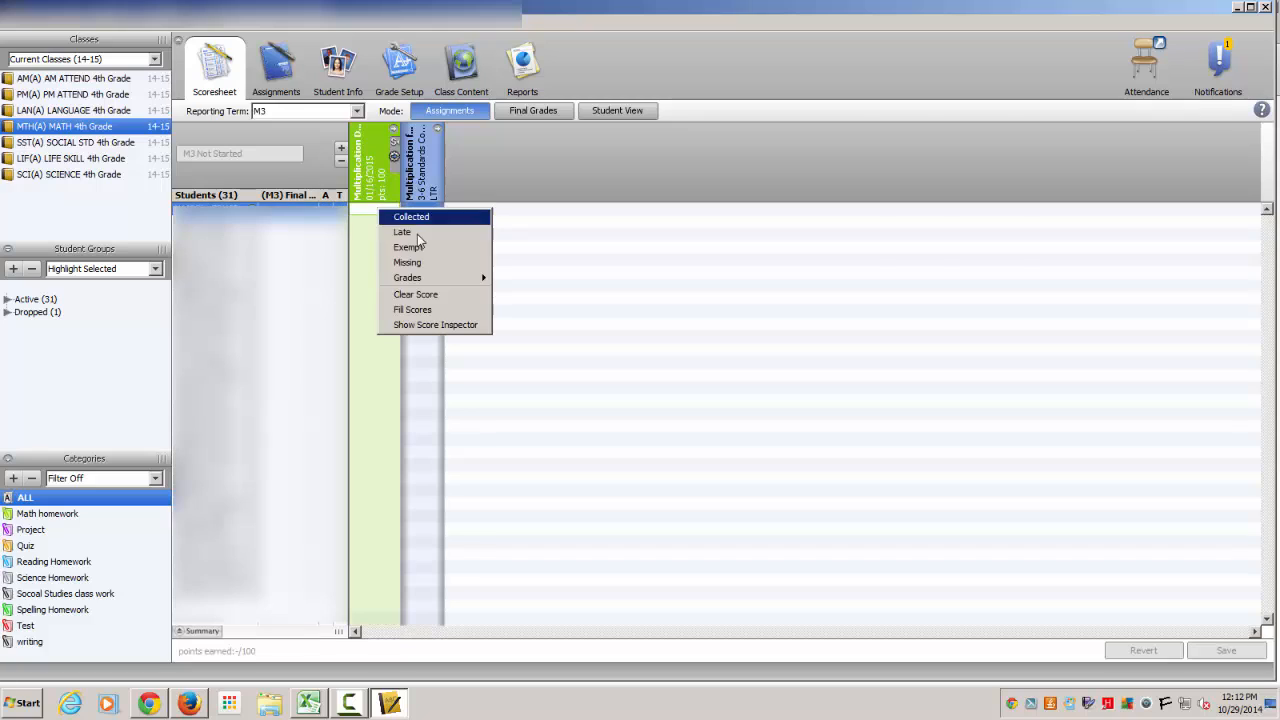
mouse_move(419, 283)
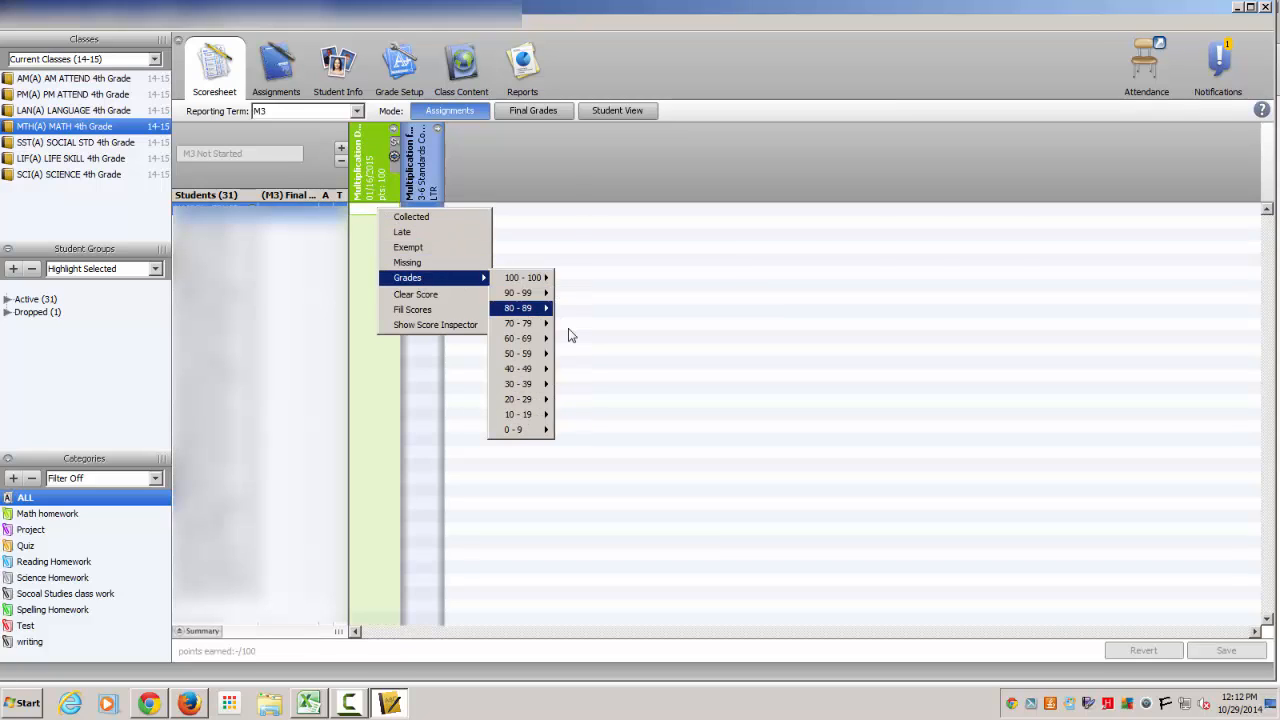
click(505, 297)
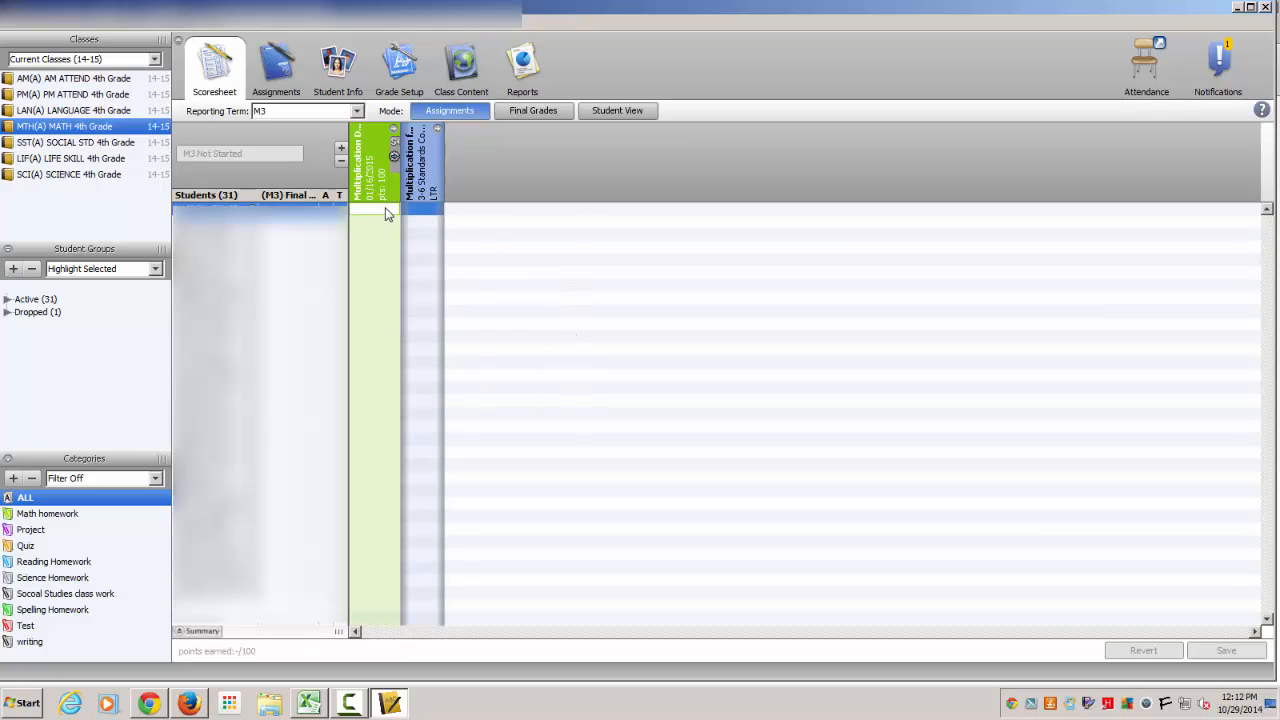
text(80)
key(Tab)
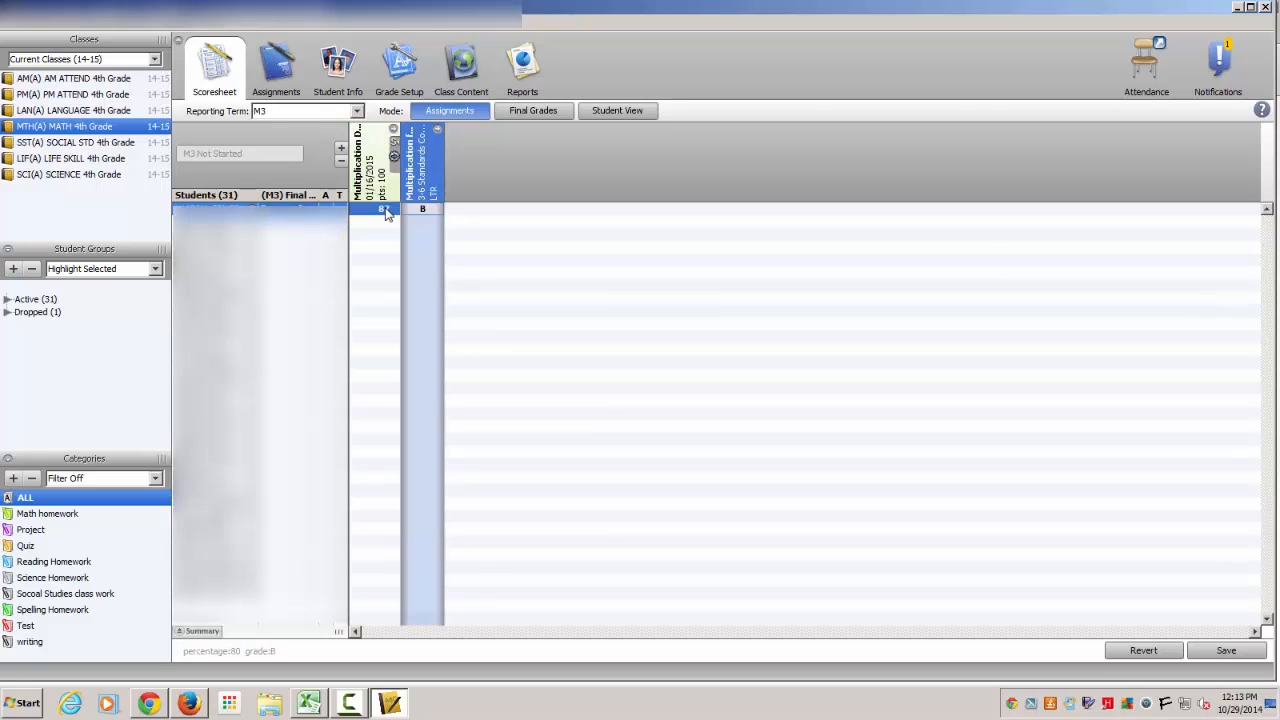
Enter Multiplication Demo1 scores of 98, 78, 45, 12 and 89 for the second through sixth students.
click(384, 221)
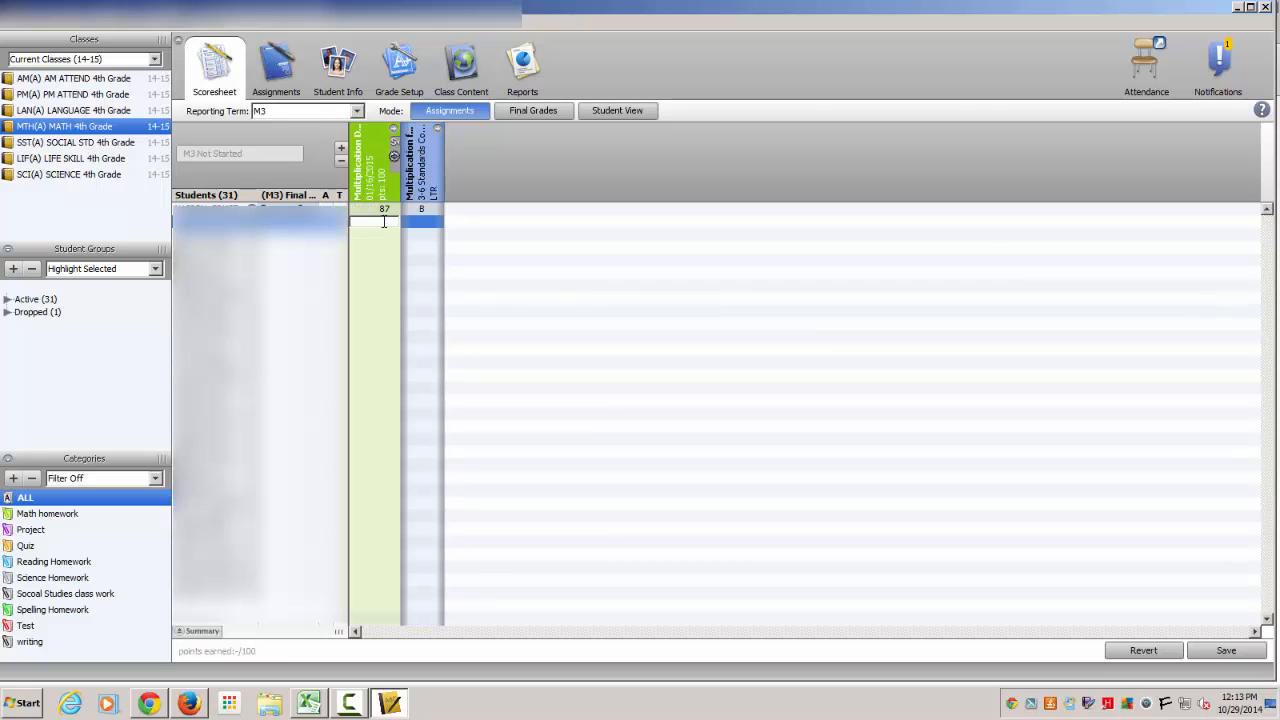
key(Return)
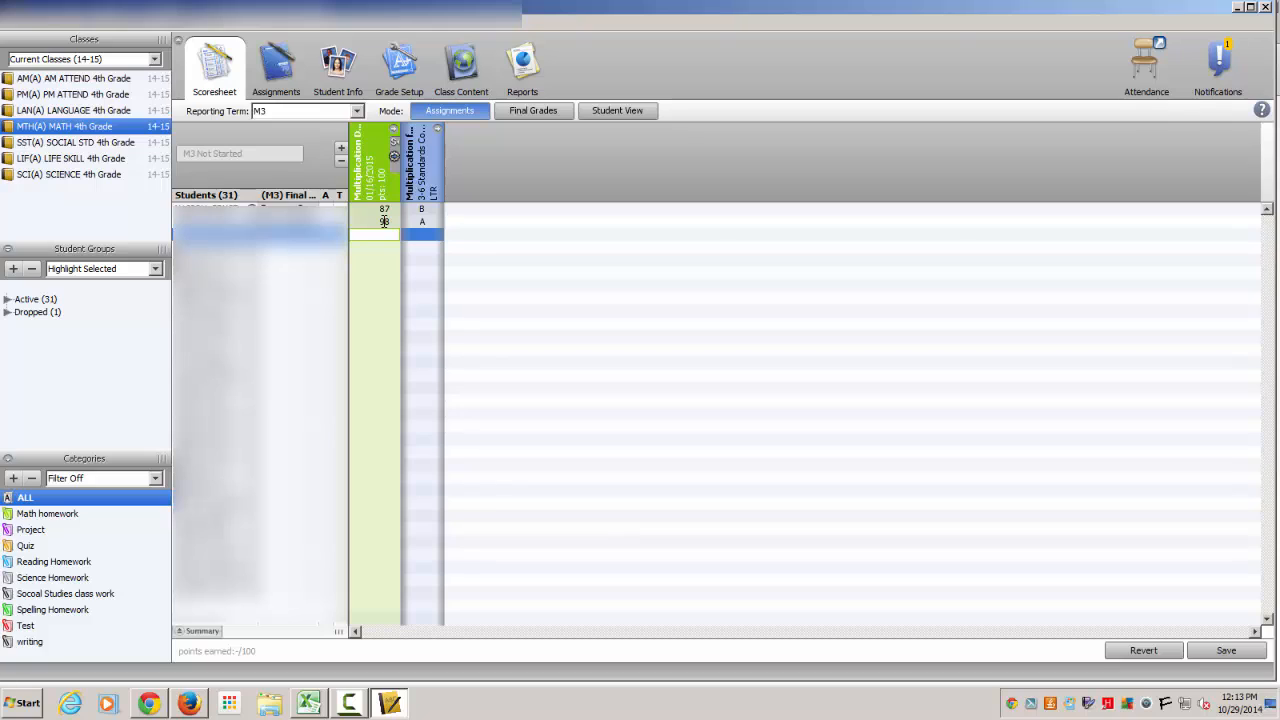
text(78)
key(Return)
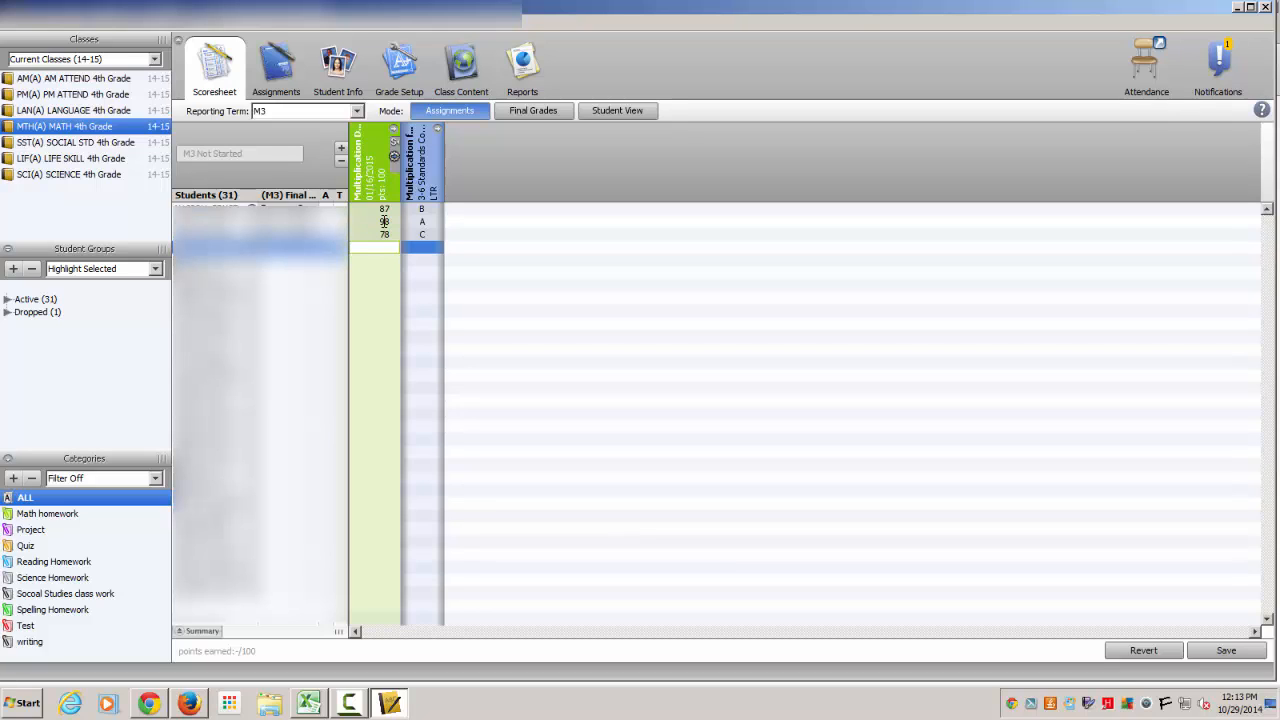
text(45)
key(Return)
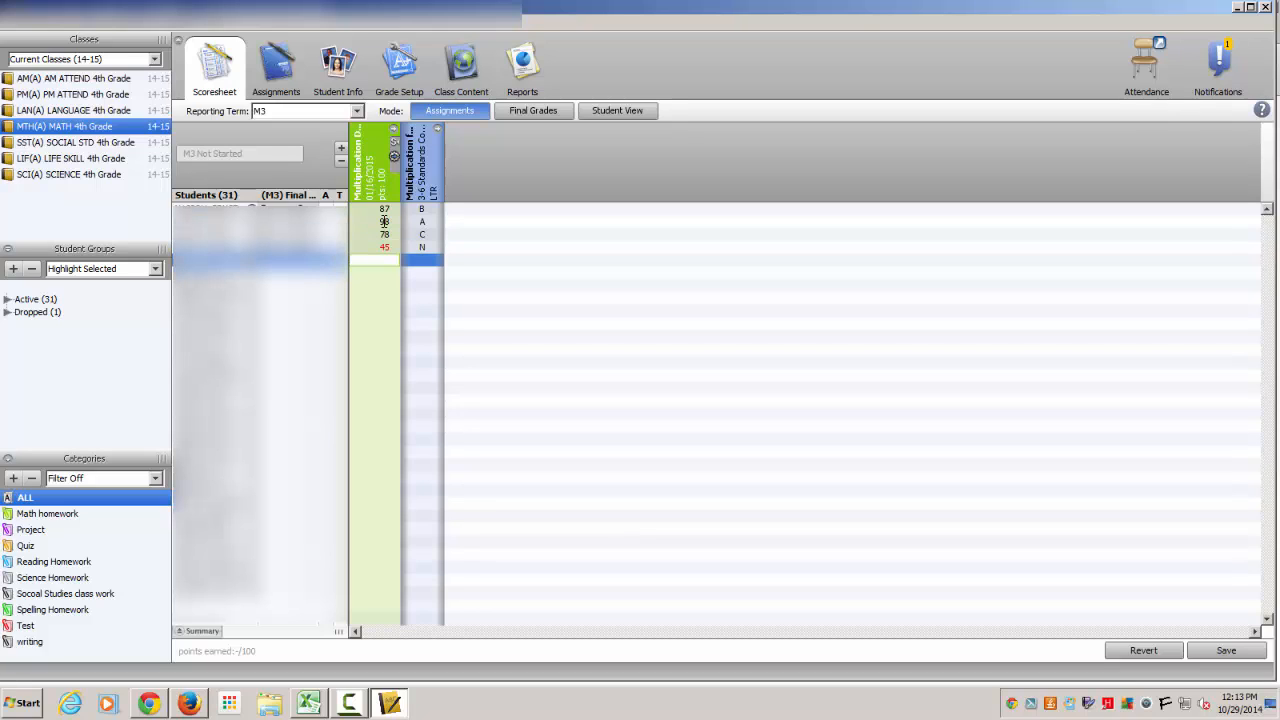
text(12)
key(Return)
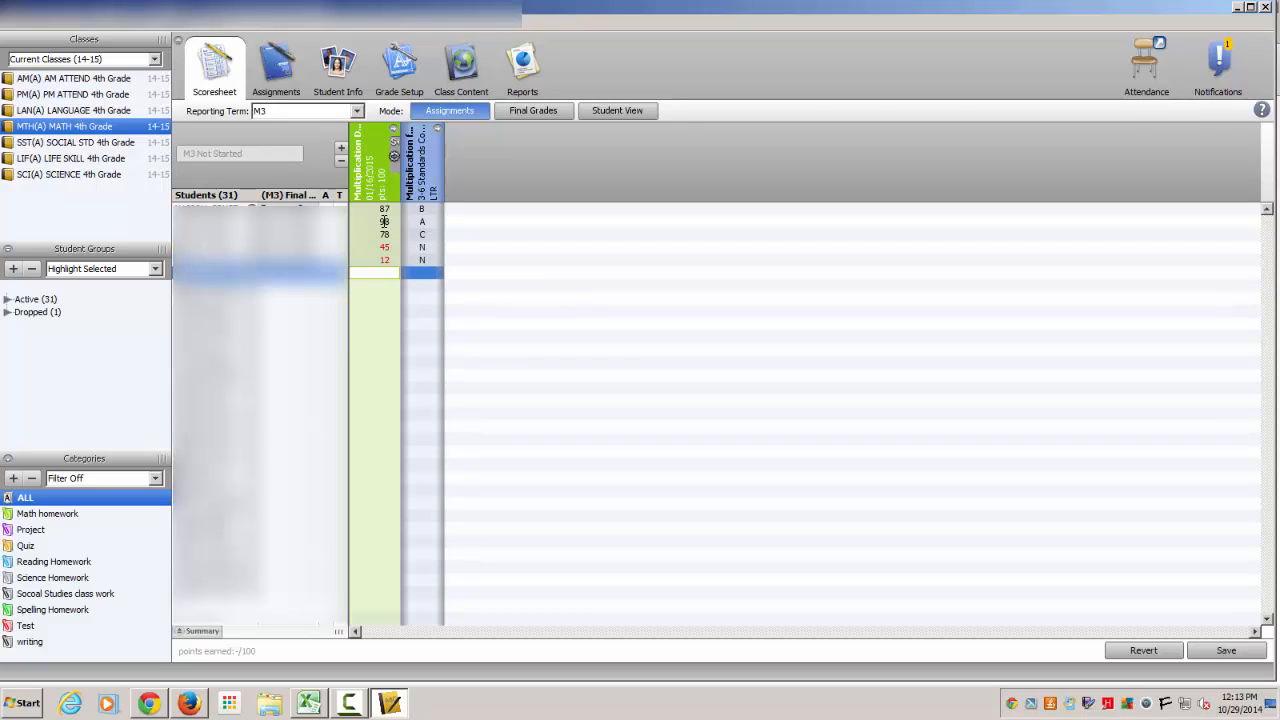
text(89)
key(Return)
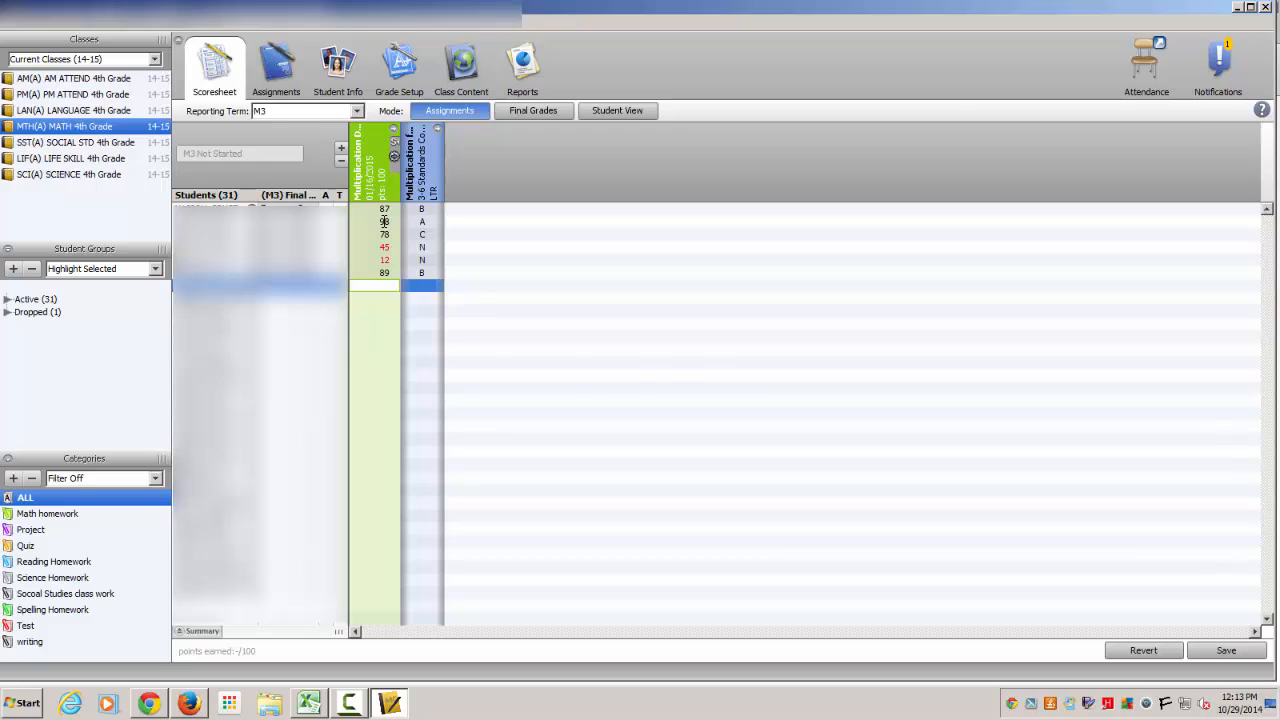
Enter Multiplication Demo1 scores of 100, 55, 65, 43, 78 and 98 for the seventh through twelfth students.
text(100)
key(Return)
text(5)
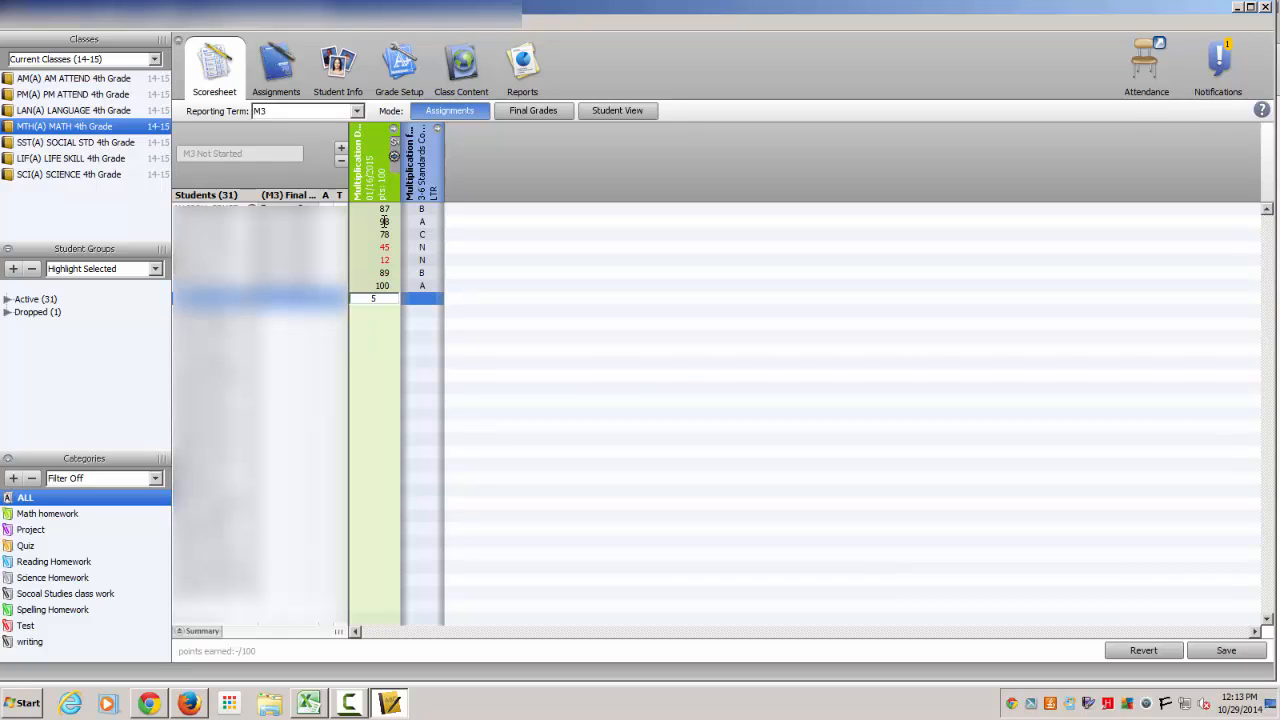
text(5)
key(Return)
text(6)
key(Return)
text(4)
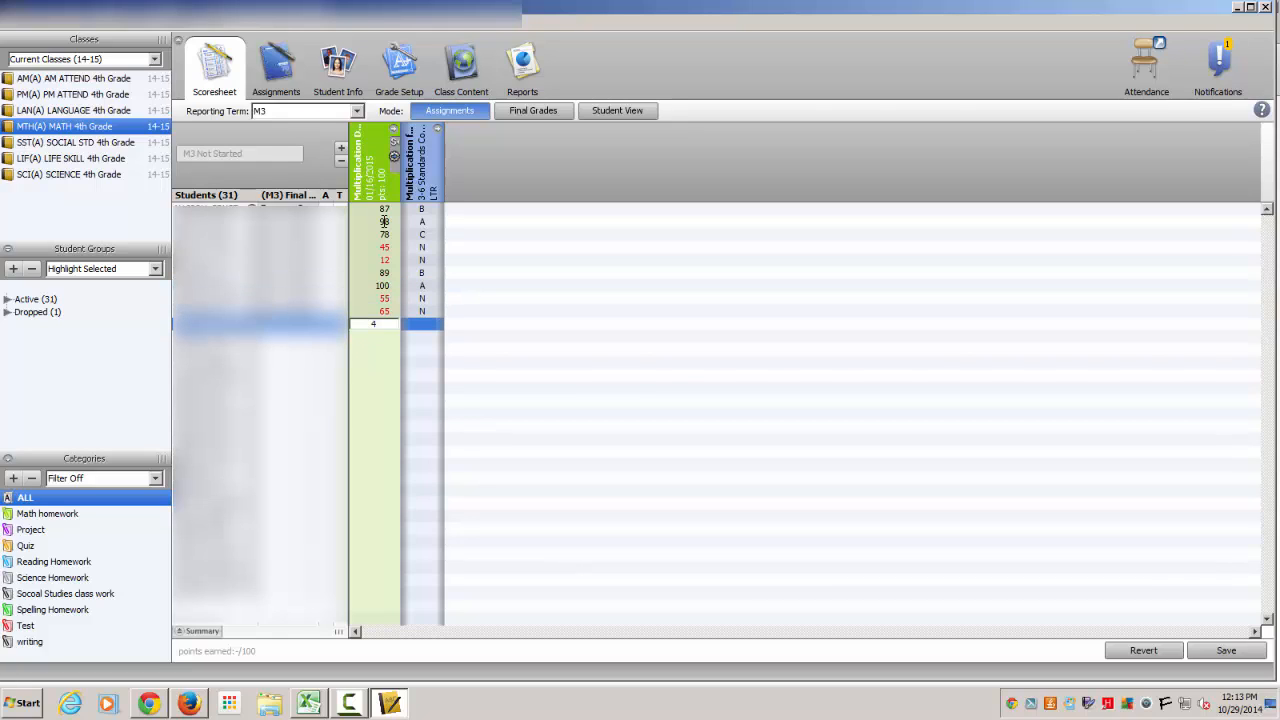
text(3)
key(Return)
text(78)
key(Return)
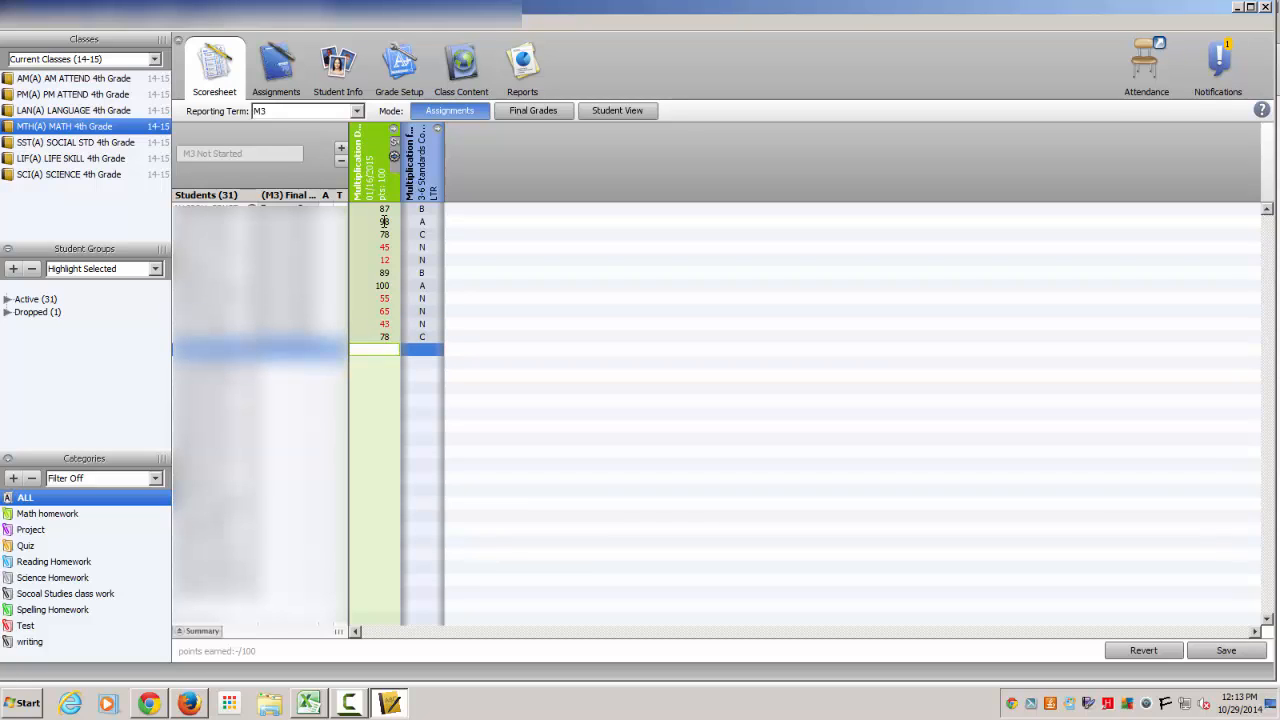
text(98)
key(Return)
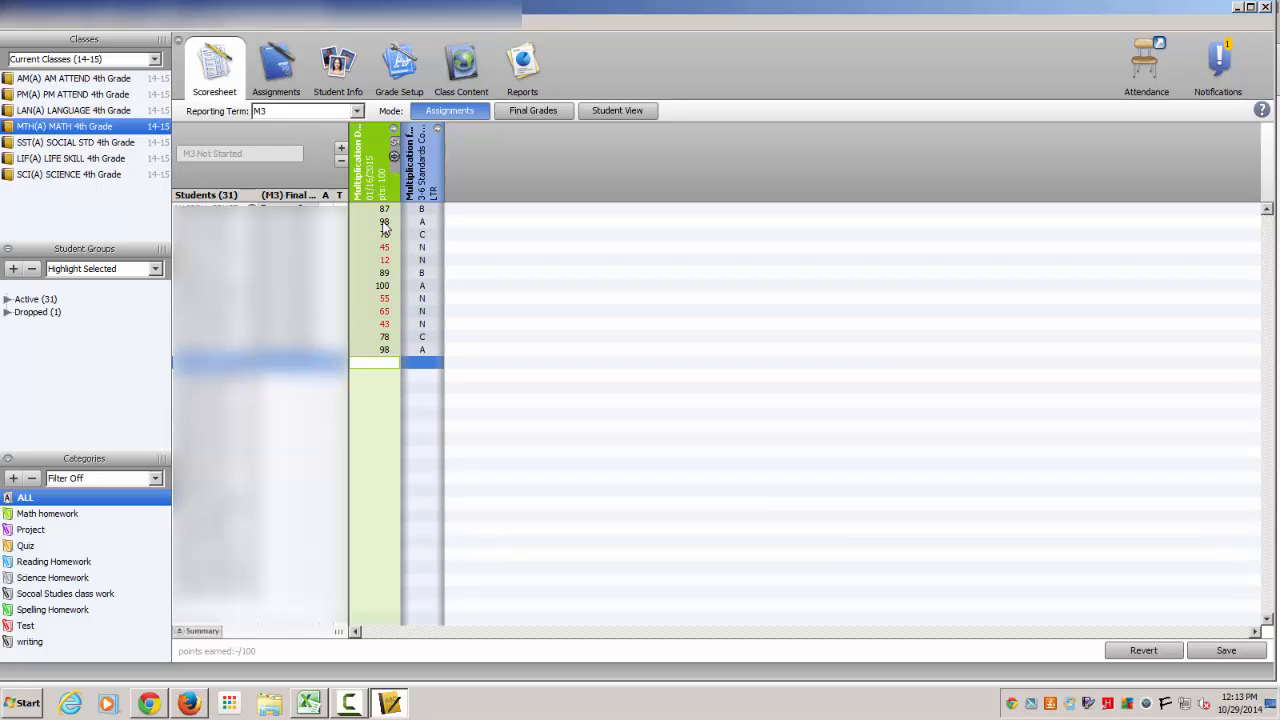
Fill every Multiplication Demo1 cell that has no score with a score of 75.
right_click(385, 362)
click(450, 466)
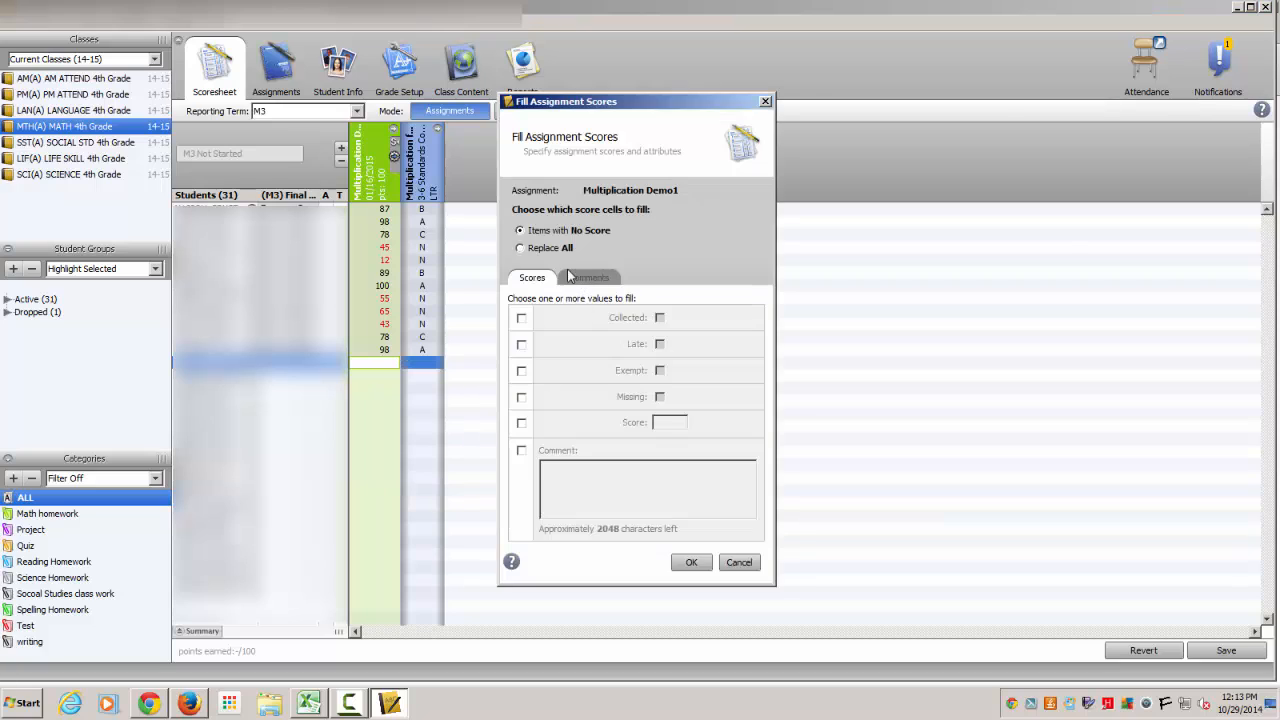
click(521, 423)
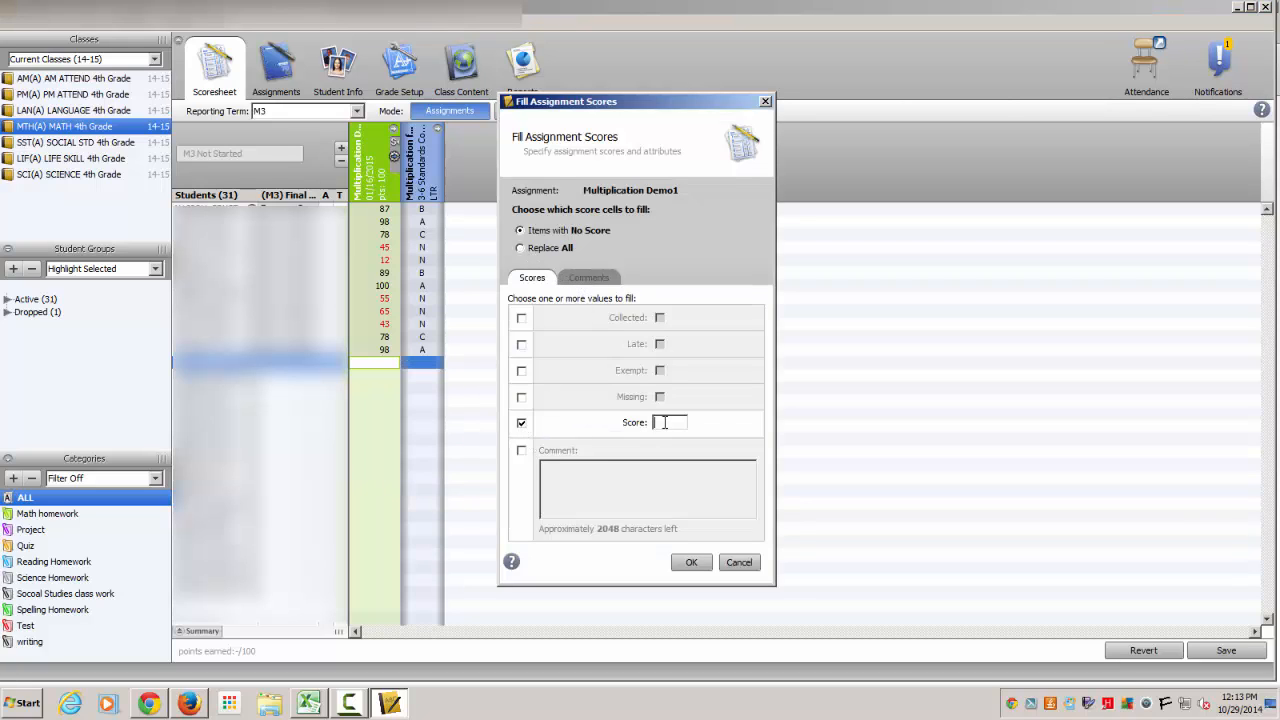
text(0)
click(706, 562)
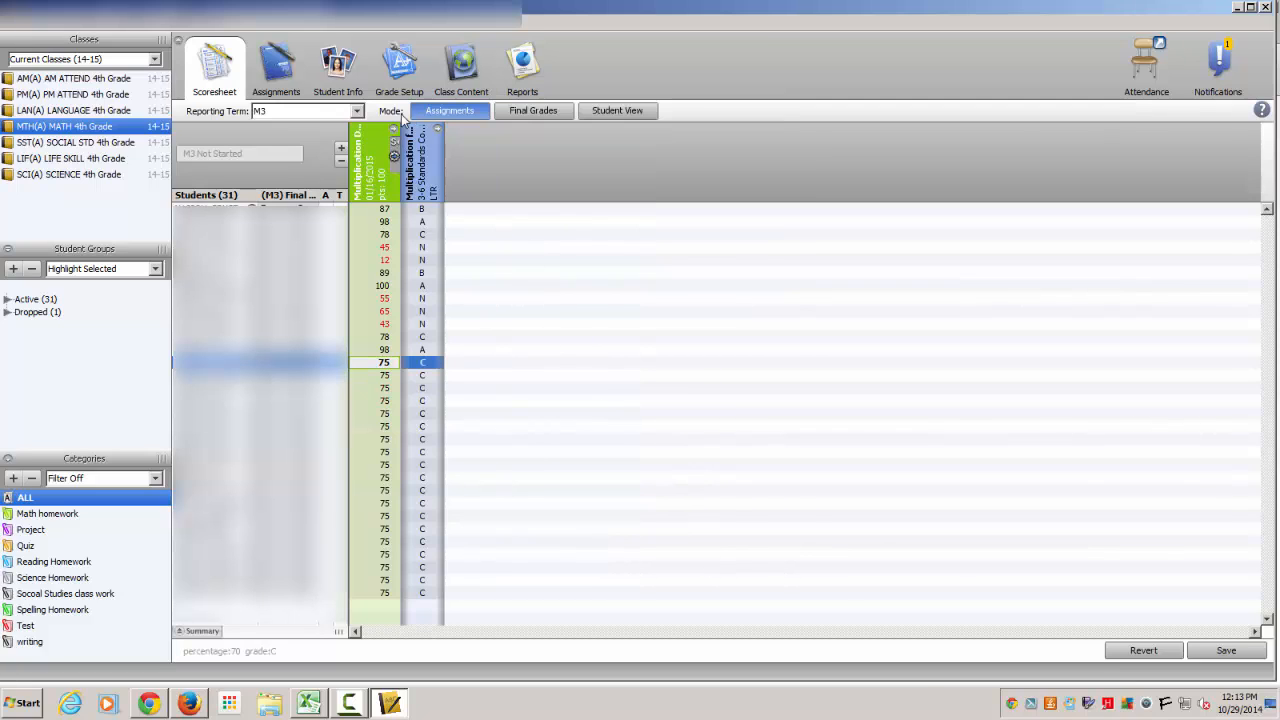
Save the modified scores and start a new assignment named "Multiplicatin Mad Minute" with the abbreviation MMM1.
click(341, 148)
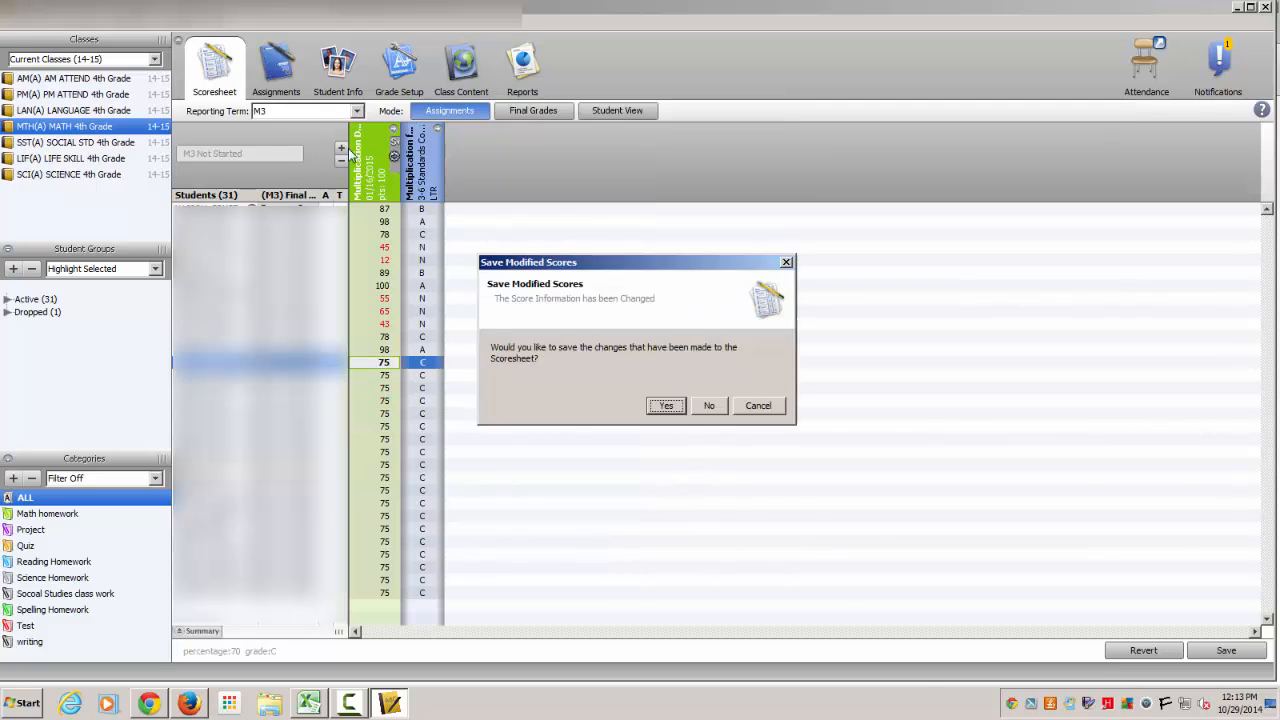
click(666, 407)
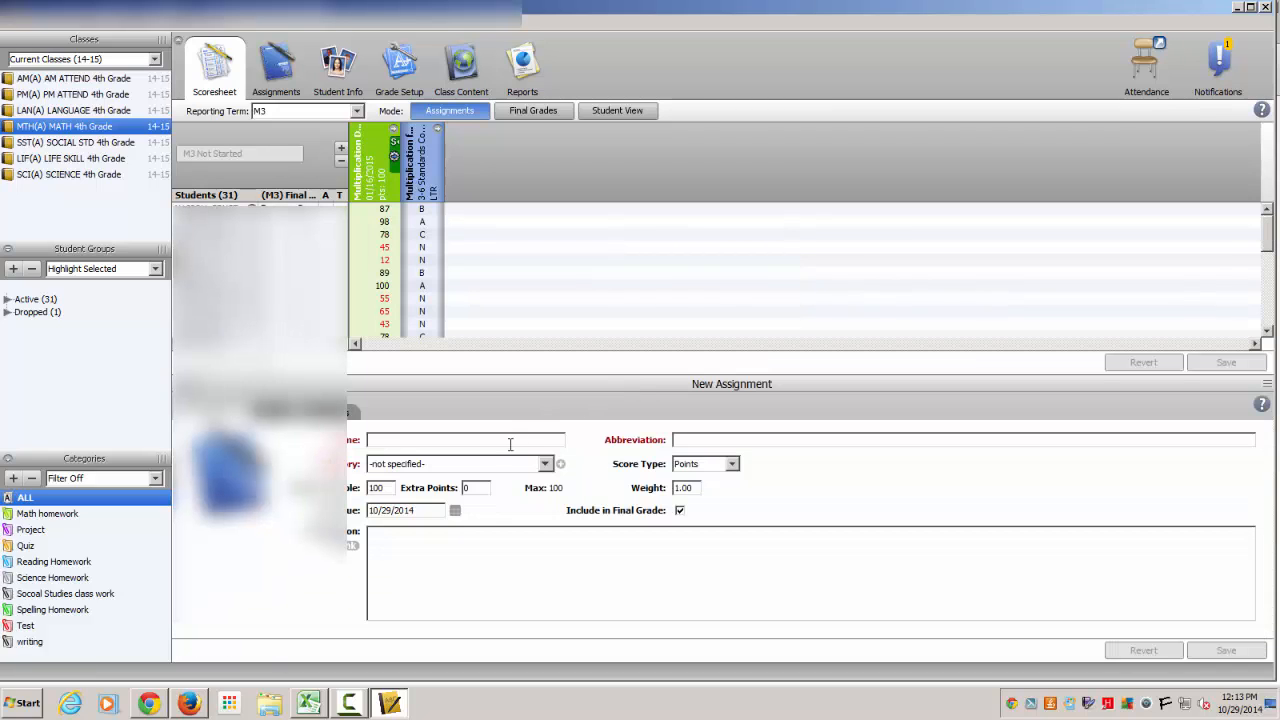
text(Mu)
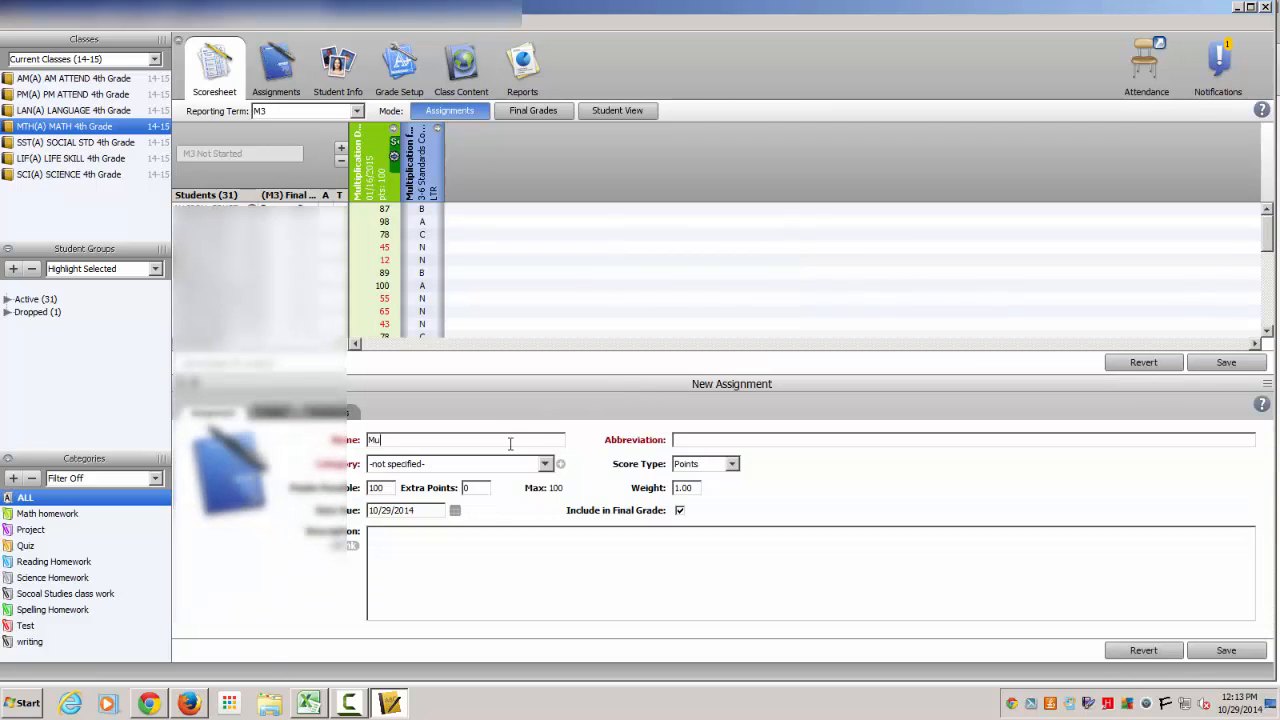
text(ltiplicatin Mad Minute)
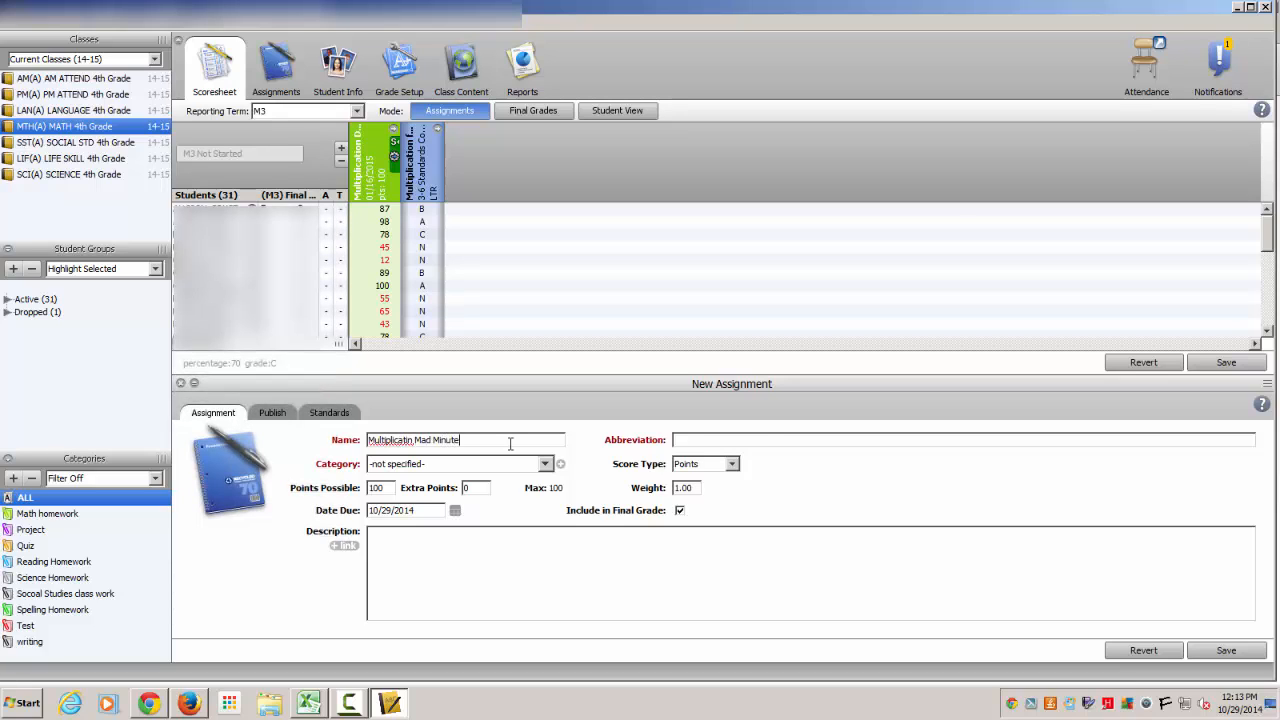
key(Tab)
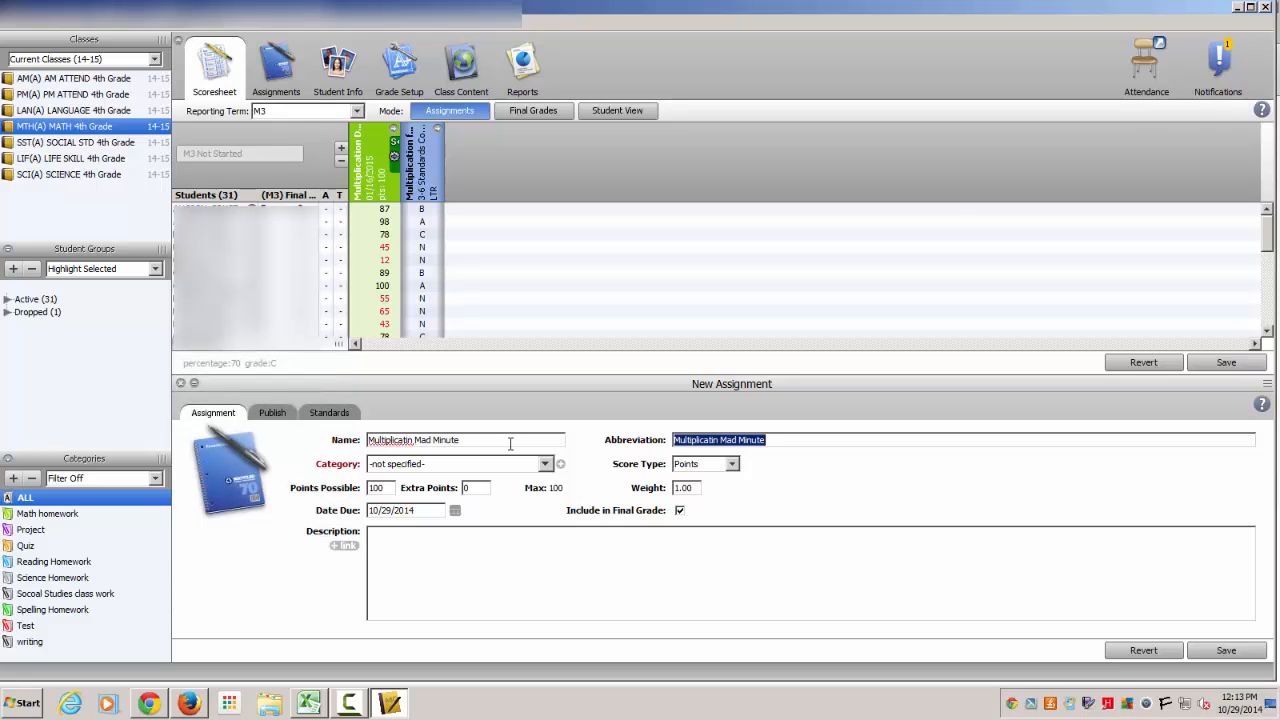
drag(826, 440, 720, 440)
triple_click(775, 440)
text(MMM1)
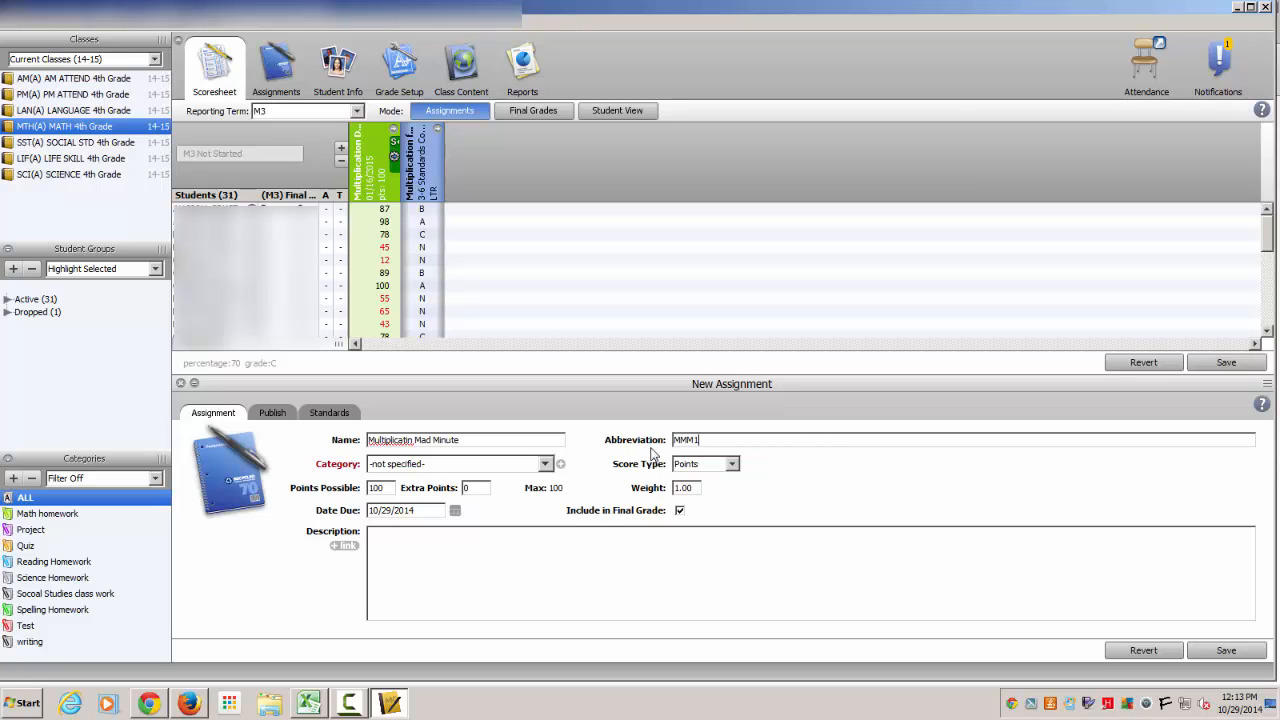
Set the new assignment's category to Quiz and its points possible to 30.
click(506, 464)
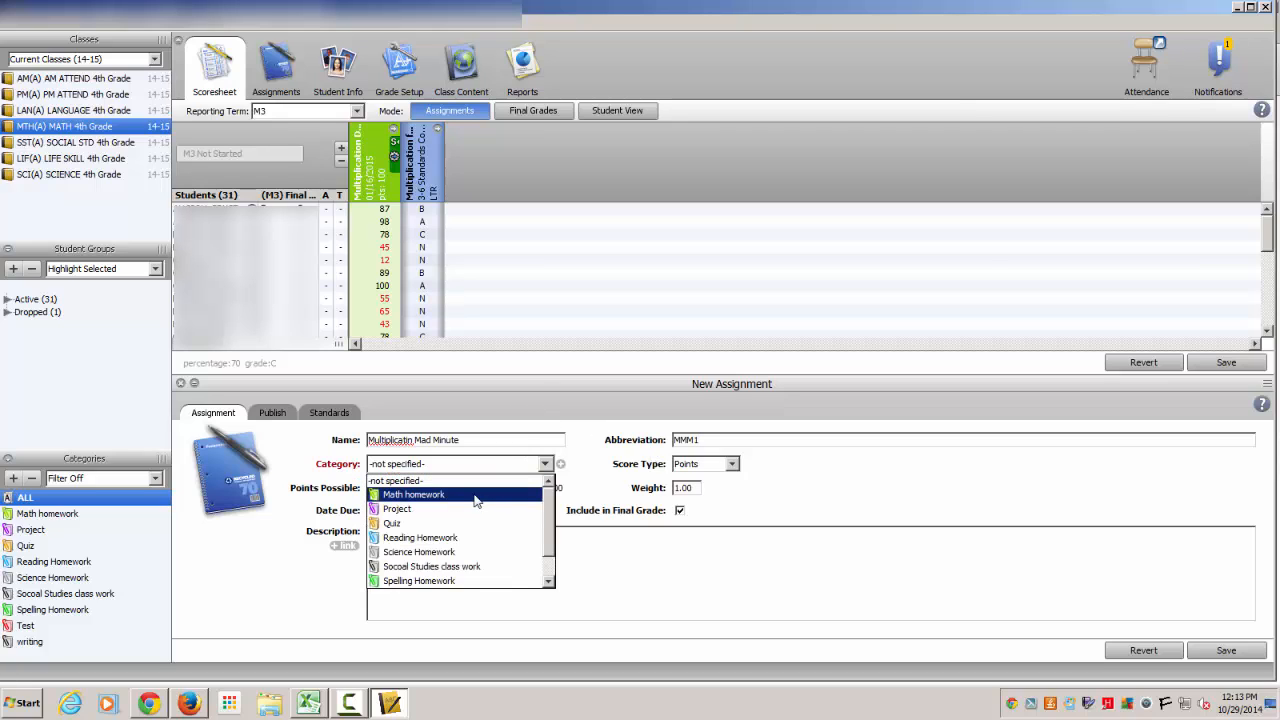
click(420, 523)
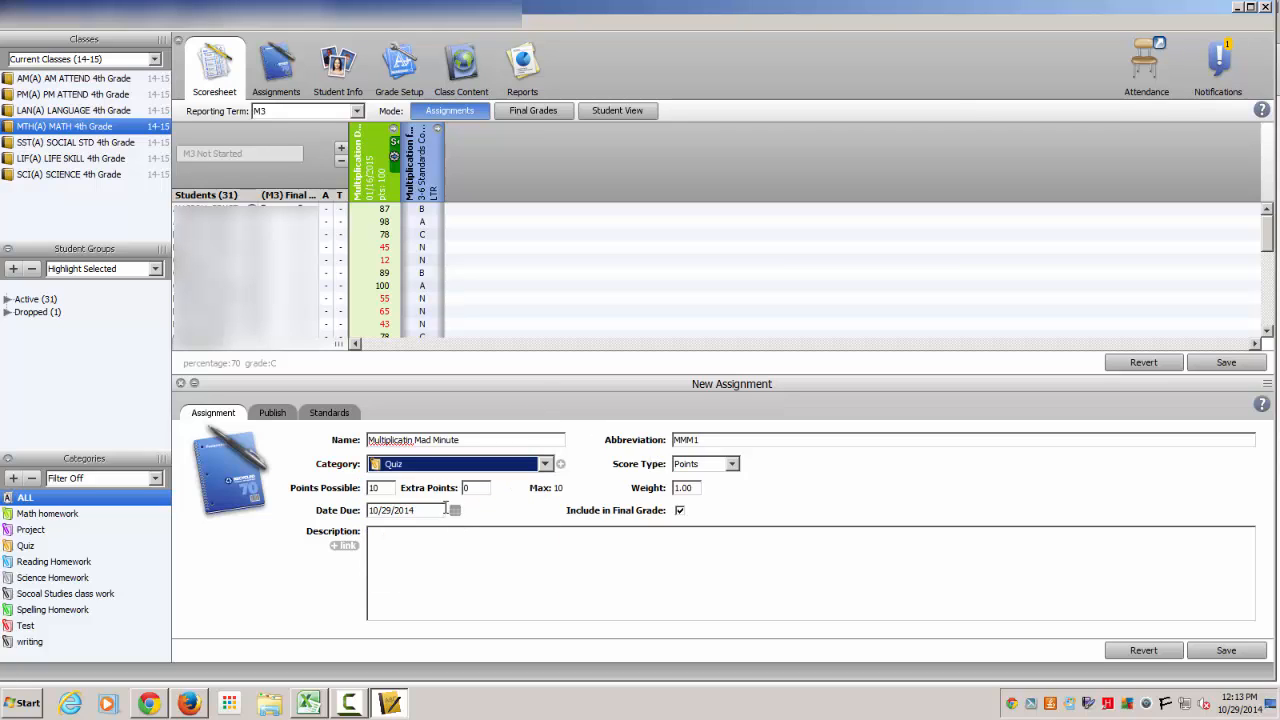
click(372, 488)
drag(392, 488, 352, 490)
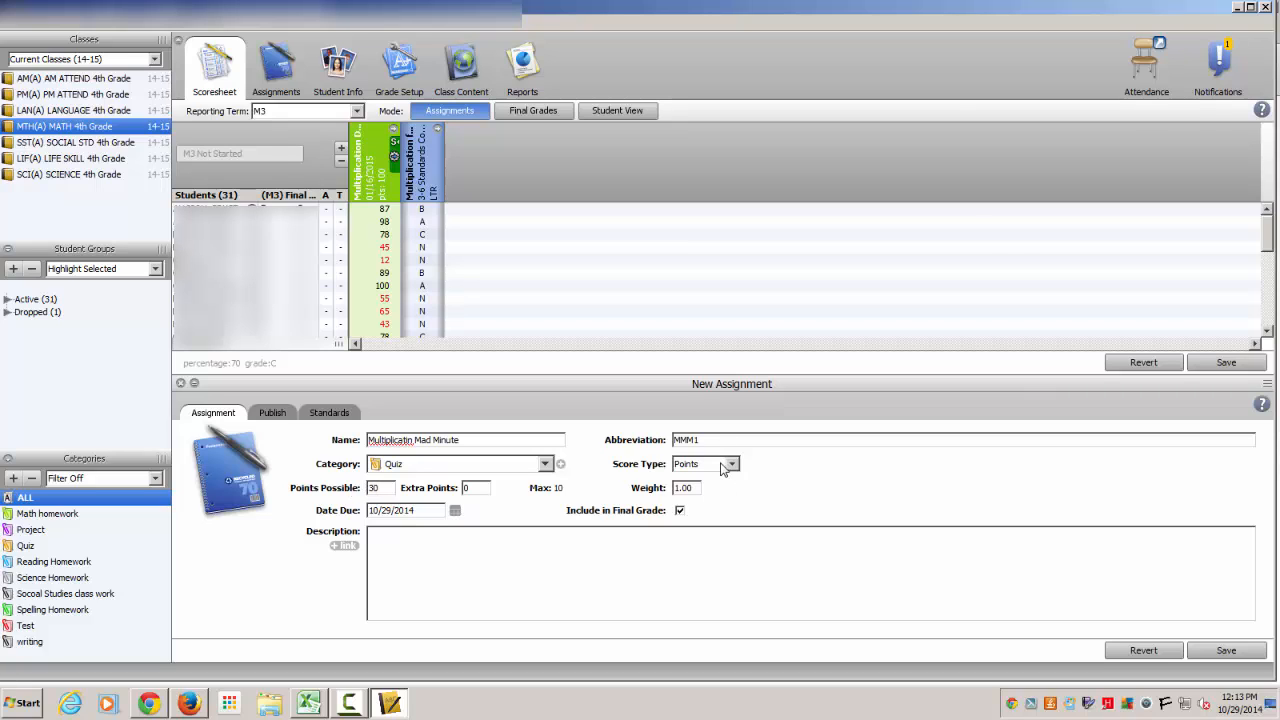
Align the Mad Minute quiz with standard 4.MTH.12, Multiplication facts, and save the assignment.
click(289, 413)
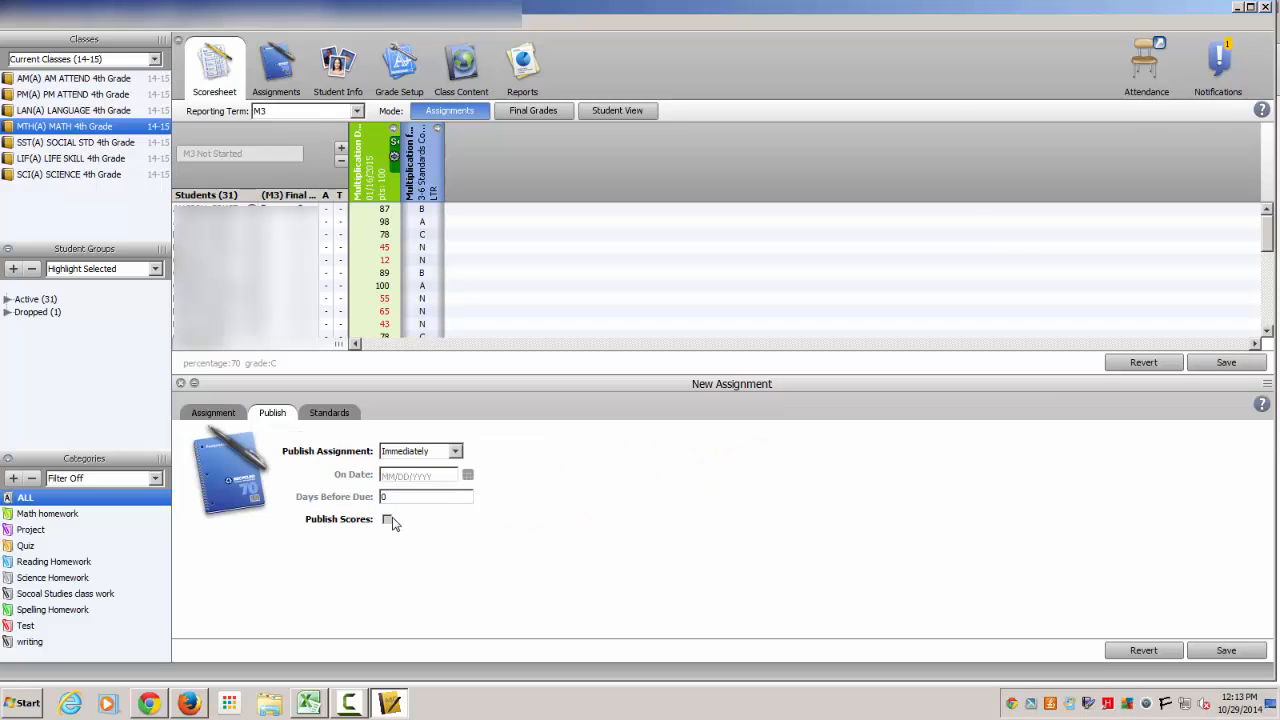
click(330, 411)
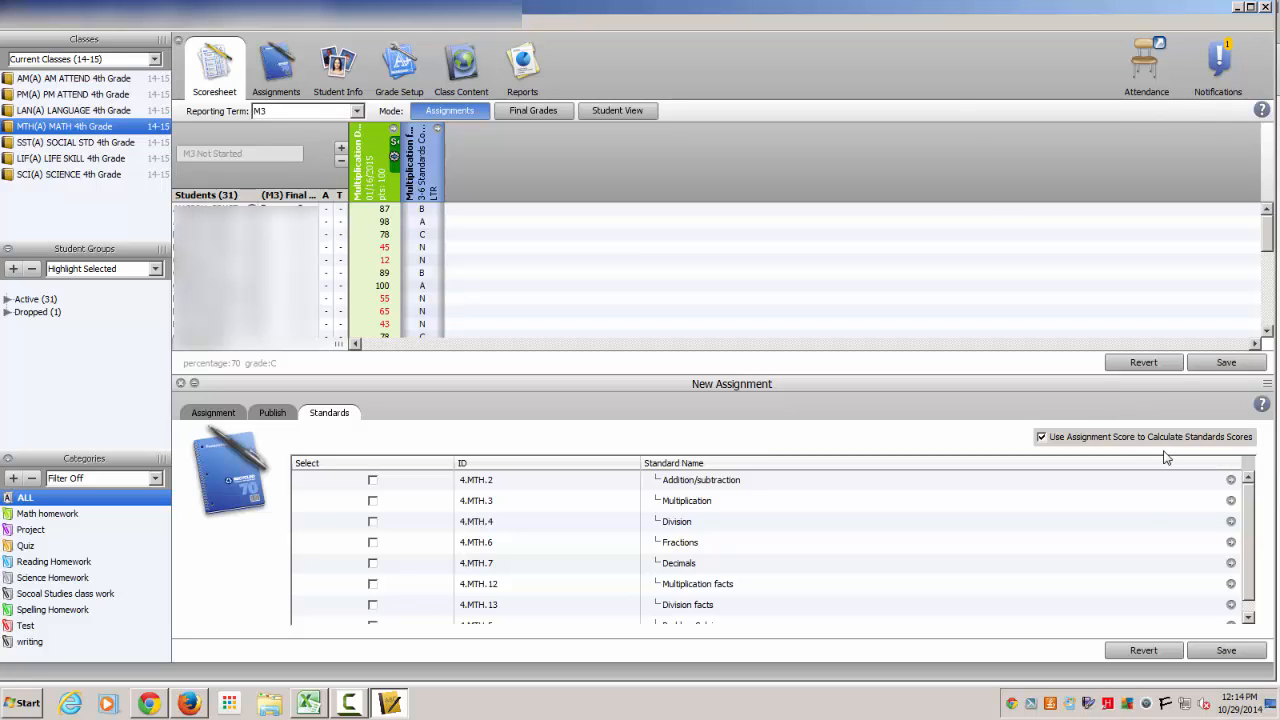
click(373, 585)
click(1224, 651)
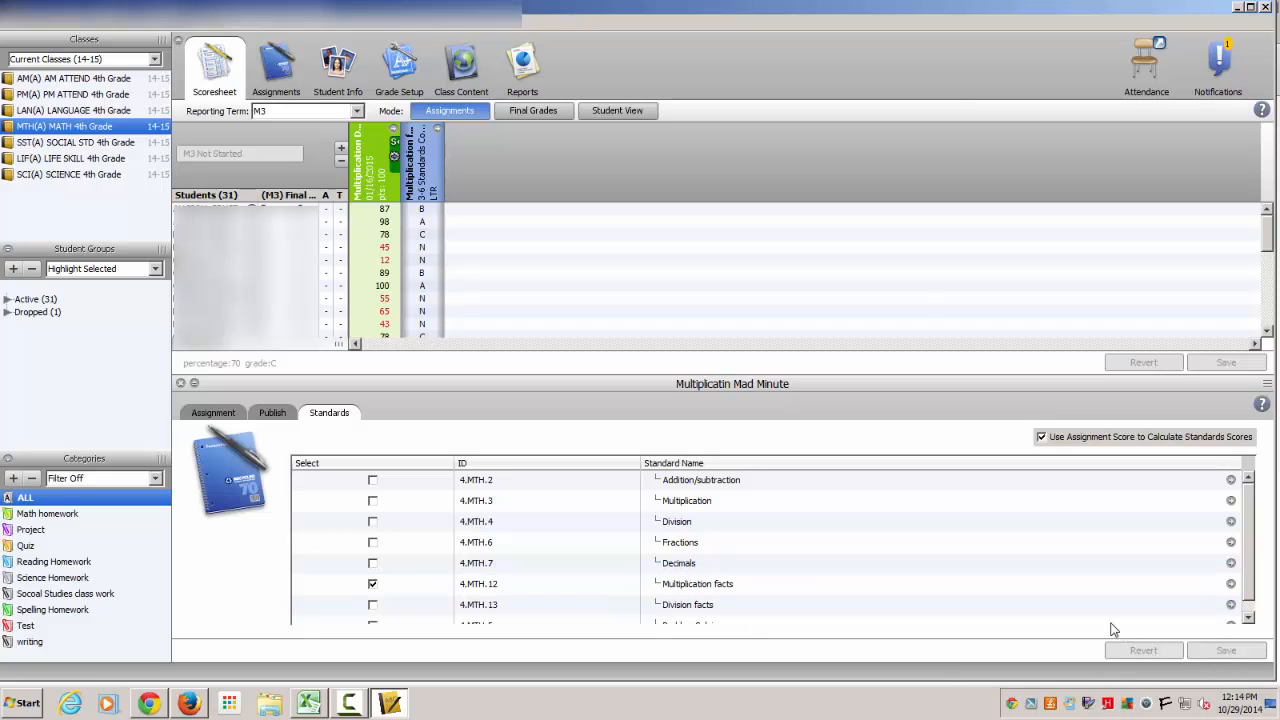
Set the due date of the Mad Minute quiz to 01/16/2015 and save it.
click(217, 420)
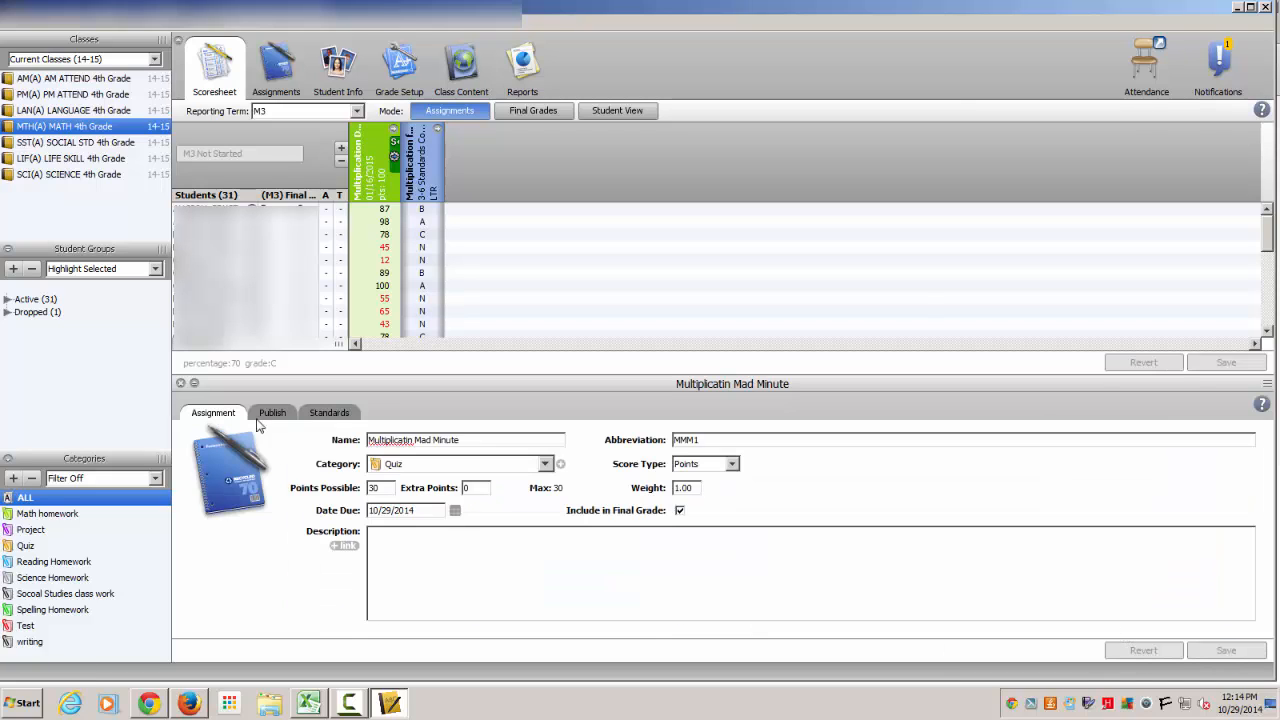
click(455, 510)
click(576, 532)
click(576, 532)
click(576, 532)
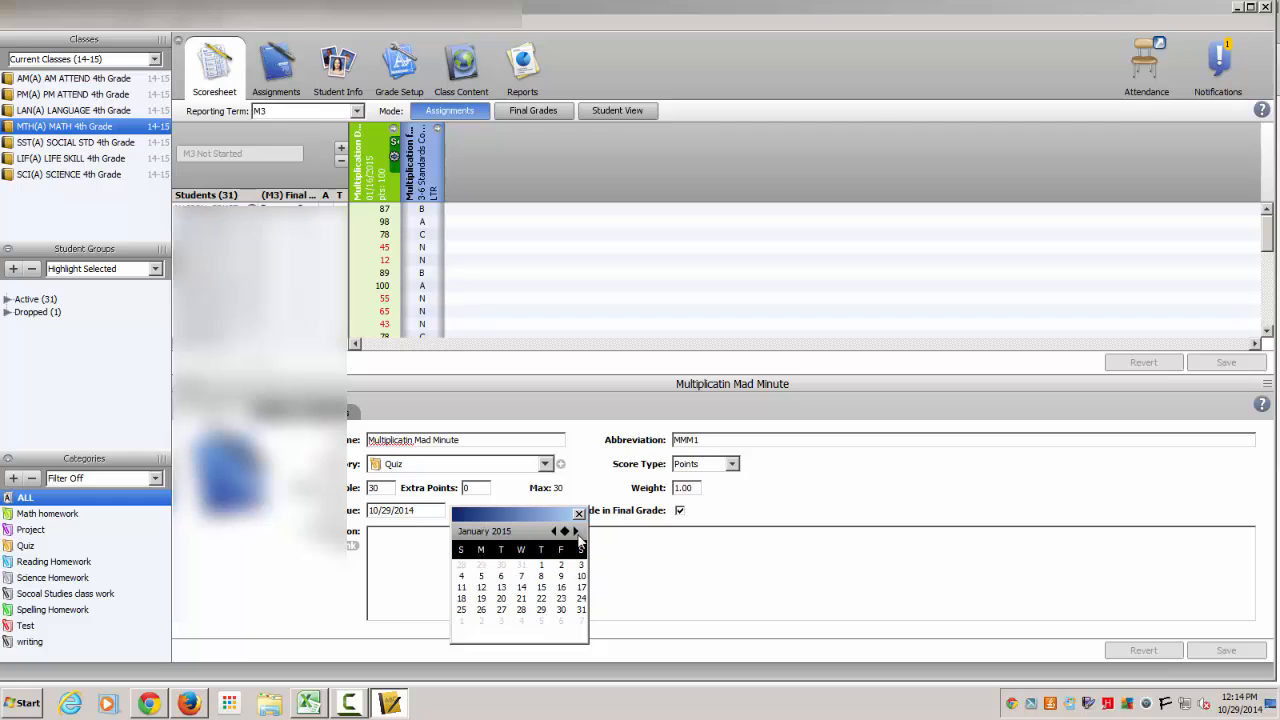
click(561, 589)
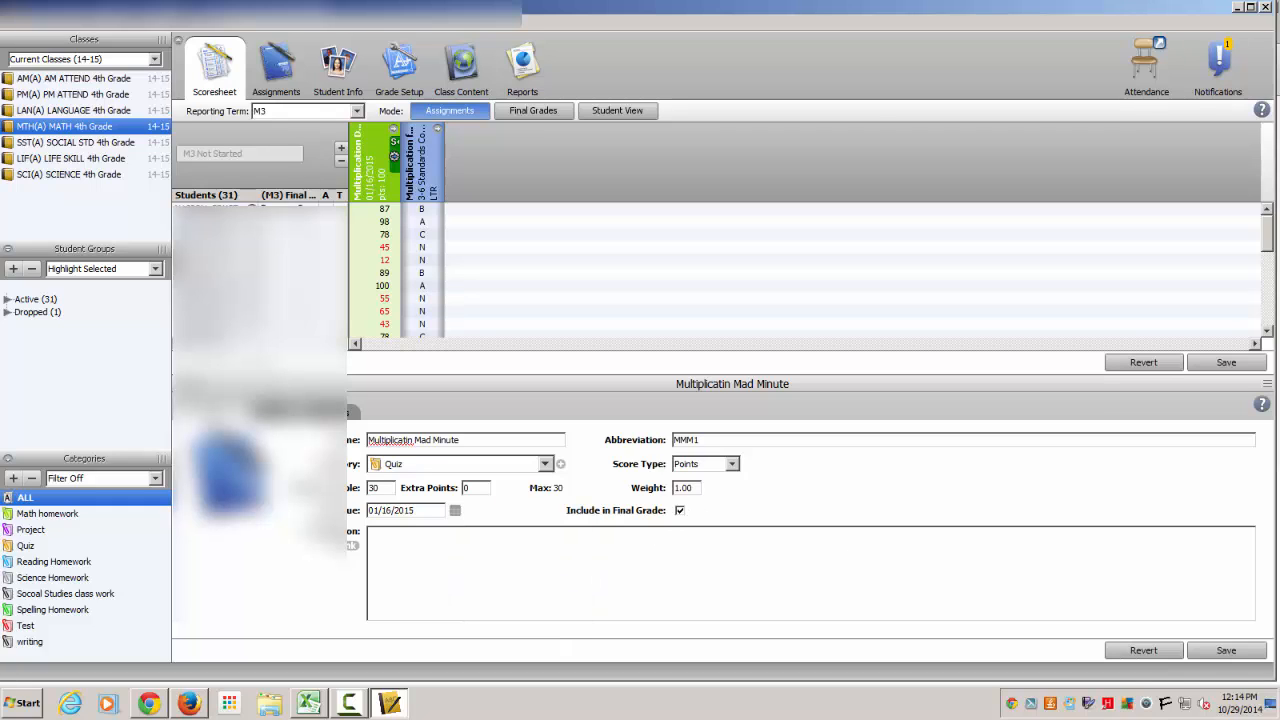
click(1226, 650)
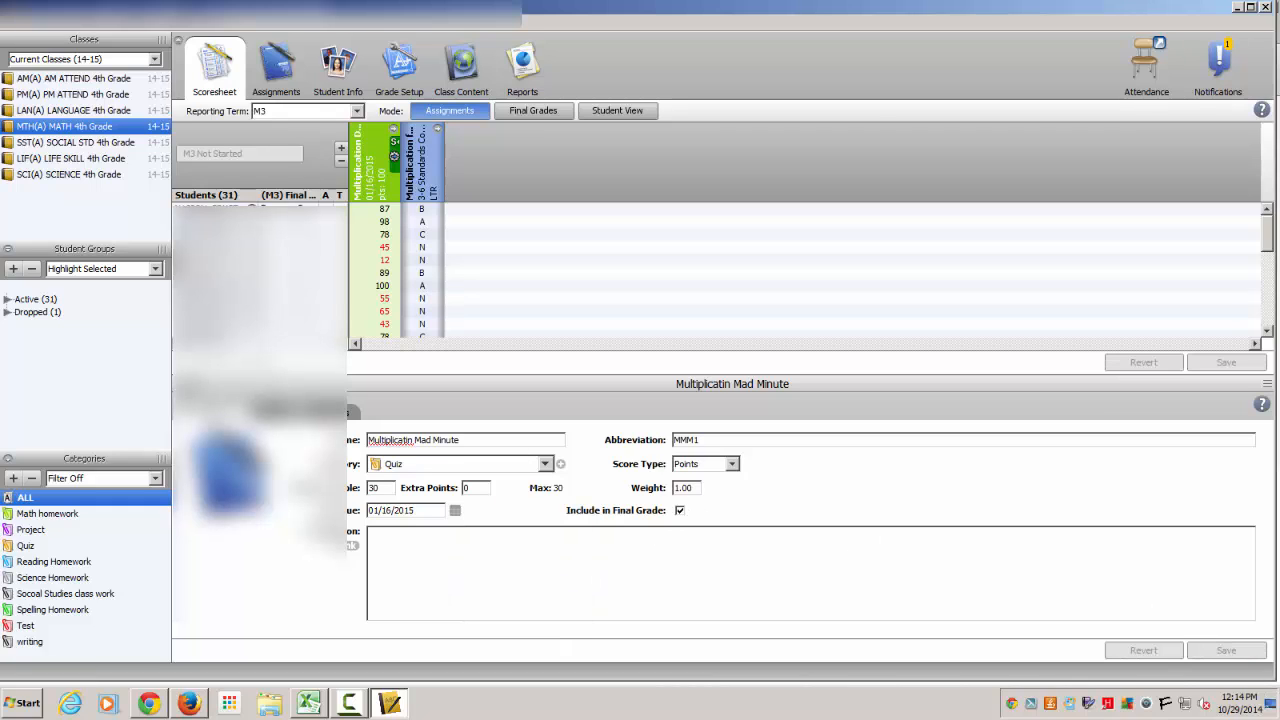
Refresh the class info and fill the Mad Minute quiz with a score of 30 for all students, using Replace All.
click(11, 23)
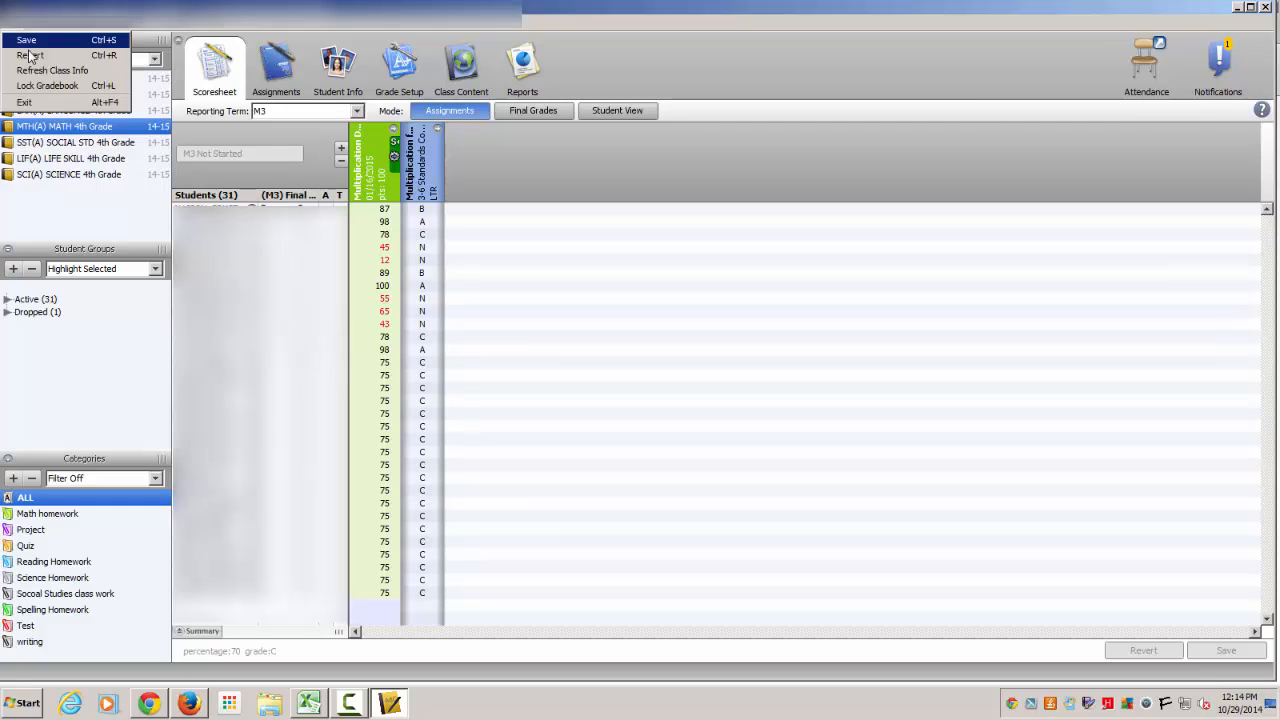
click(30, 71)
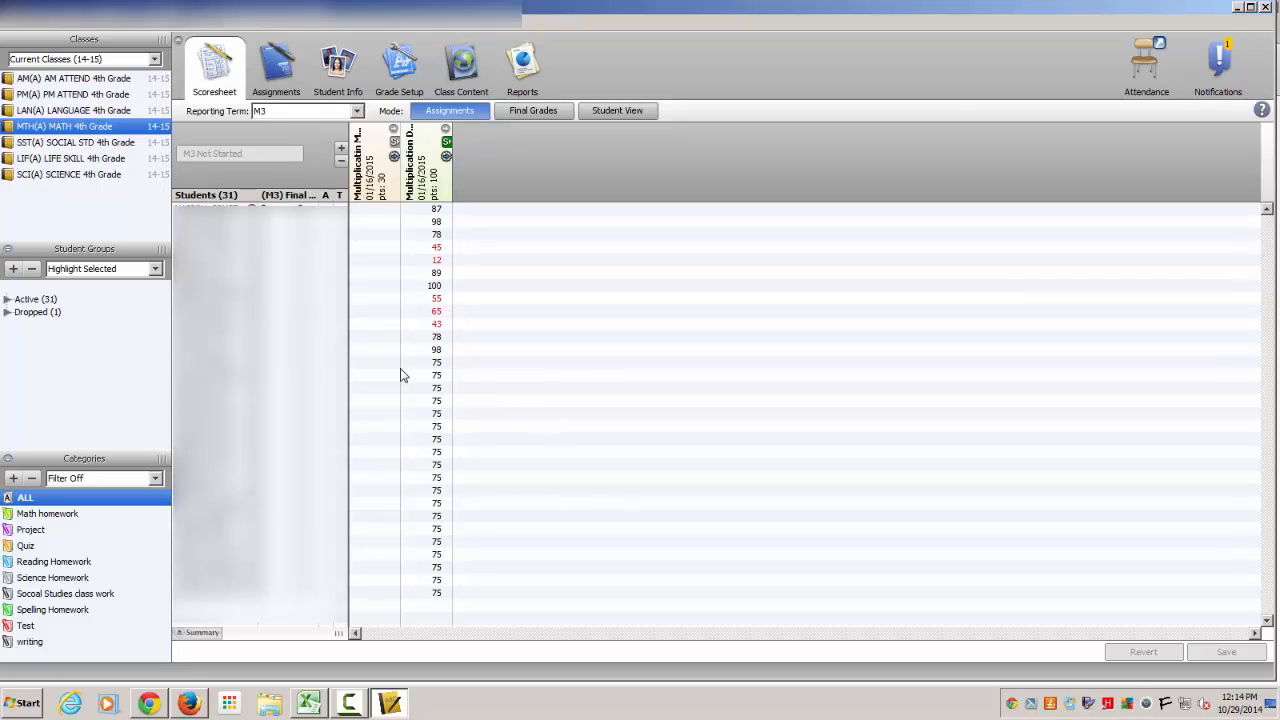
right_click(372, 212)
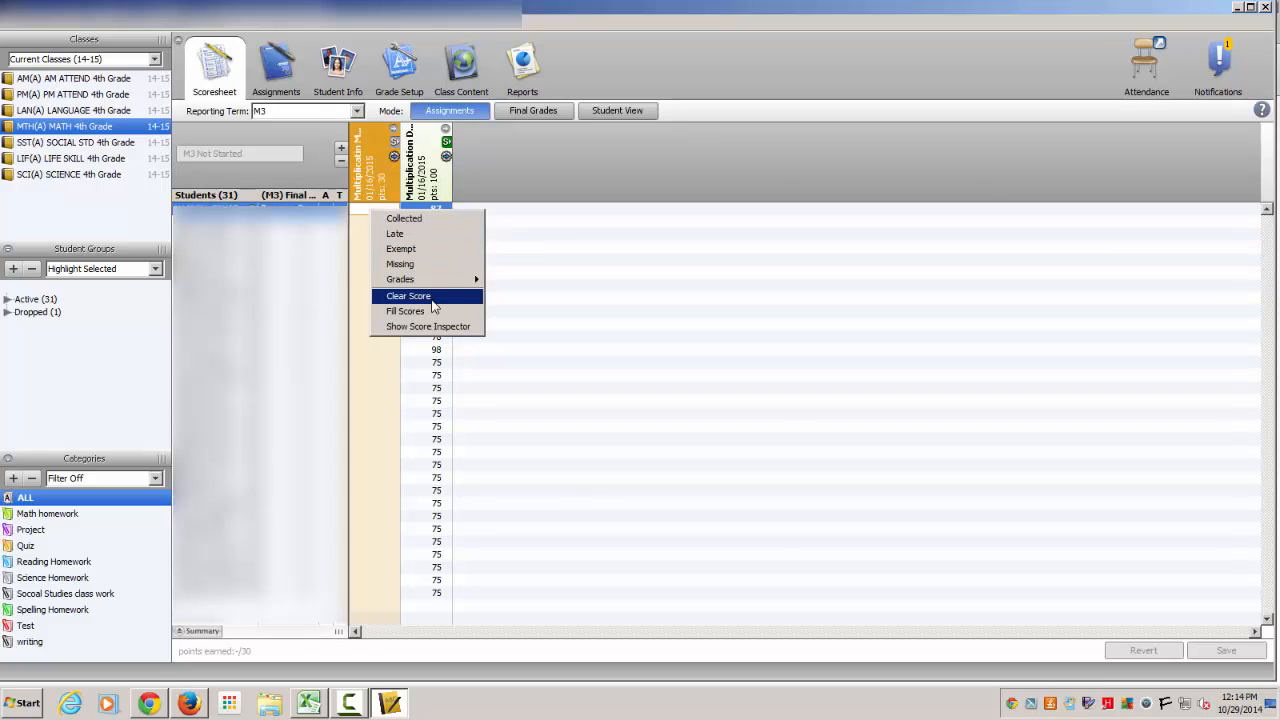
click(410, 311)
click(522, 247)
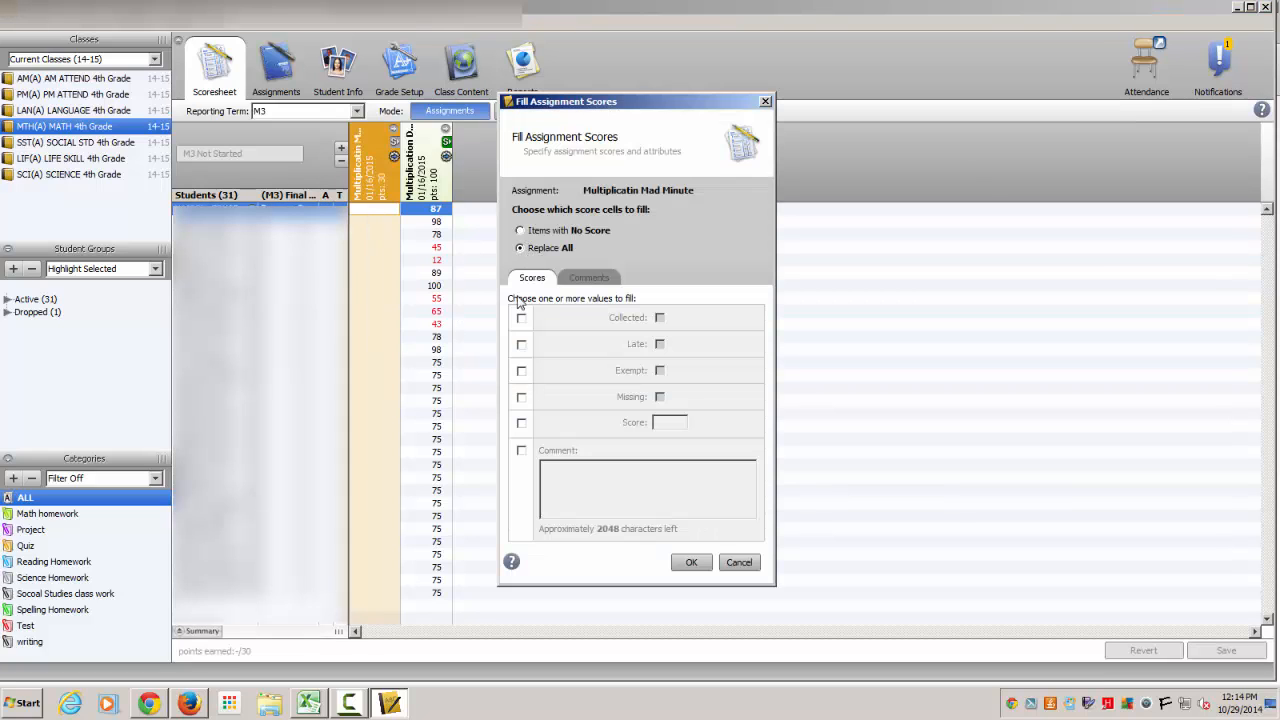
click(521, 423)
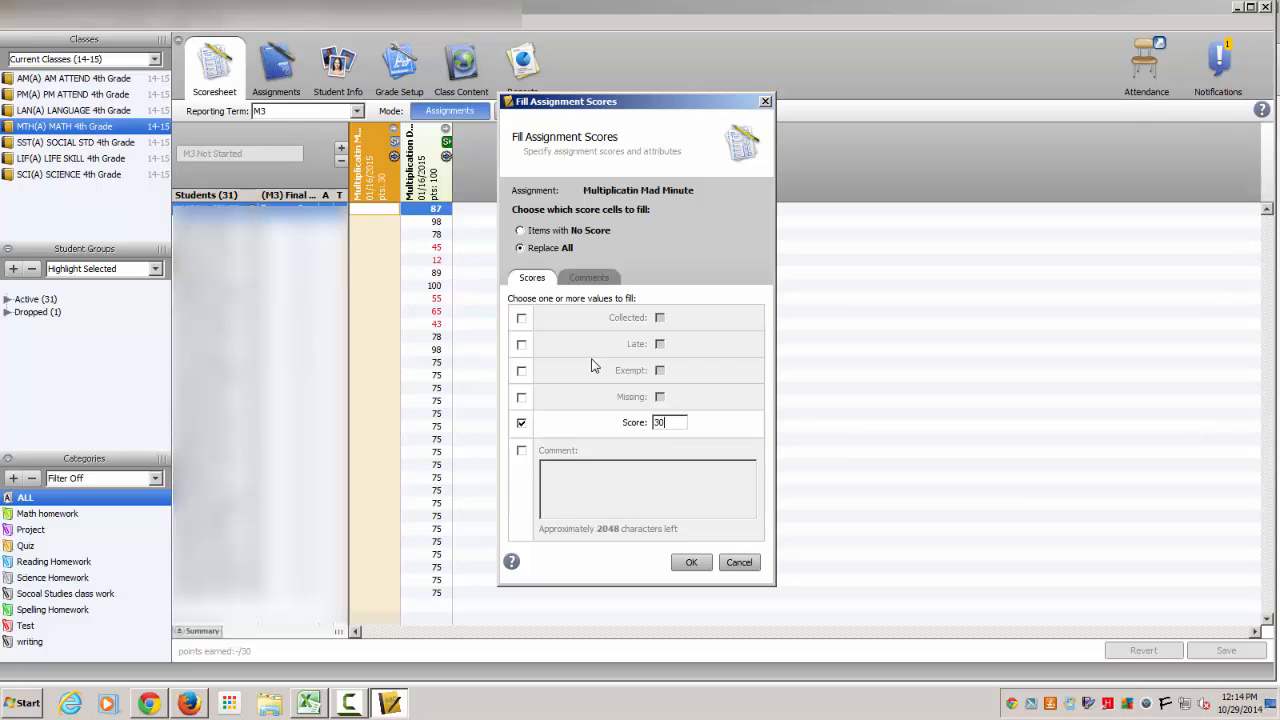
click(694, 564)
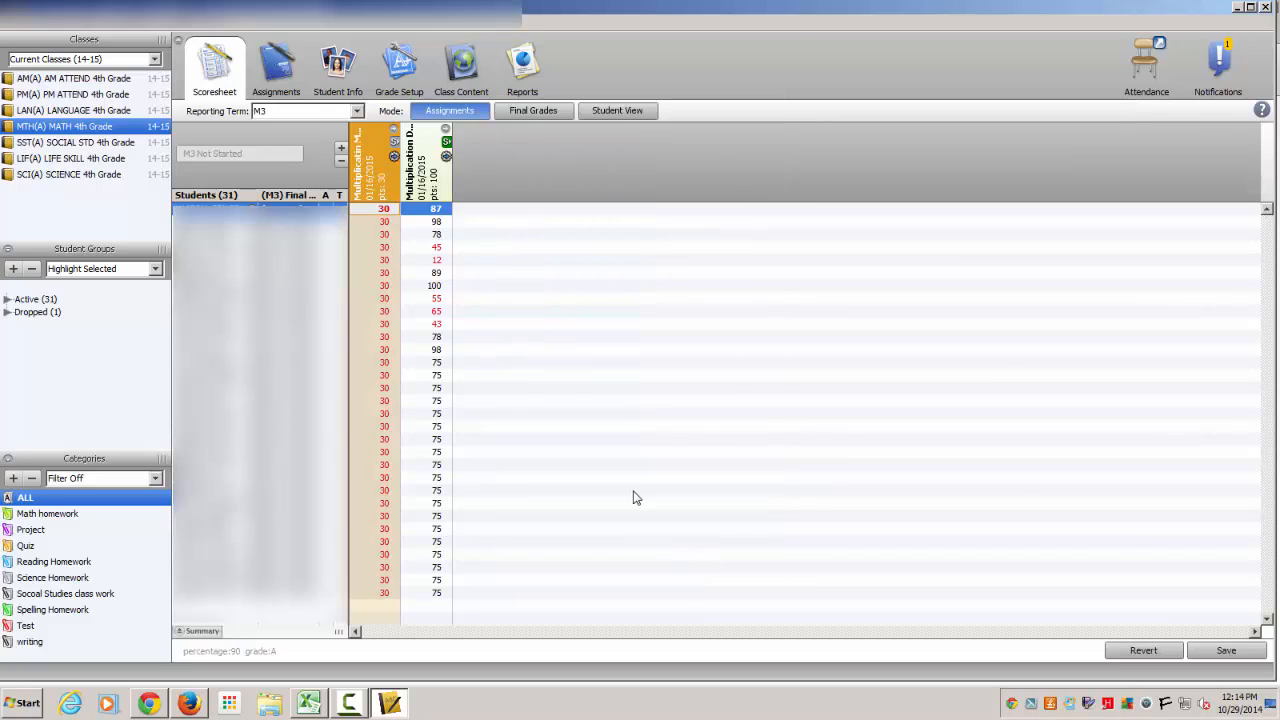
Show the Mad Minute quiz's Multiplication facts standard column and review the math final grades, saving the modified scores.
click(395, 145)
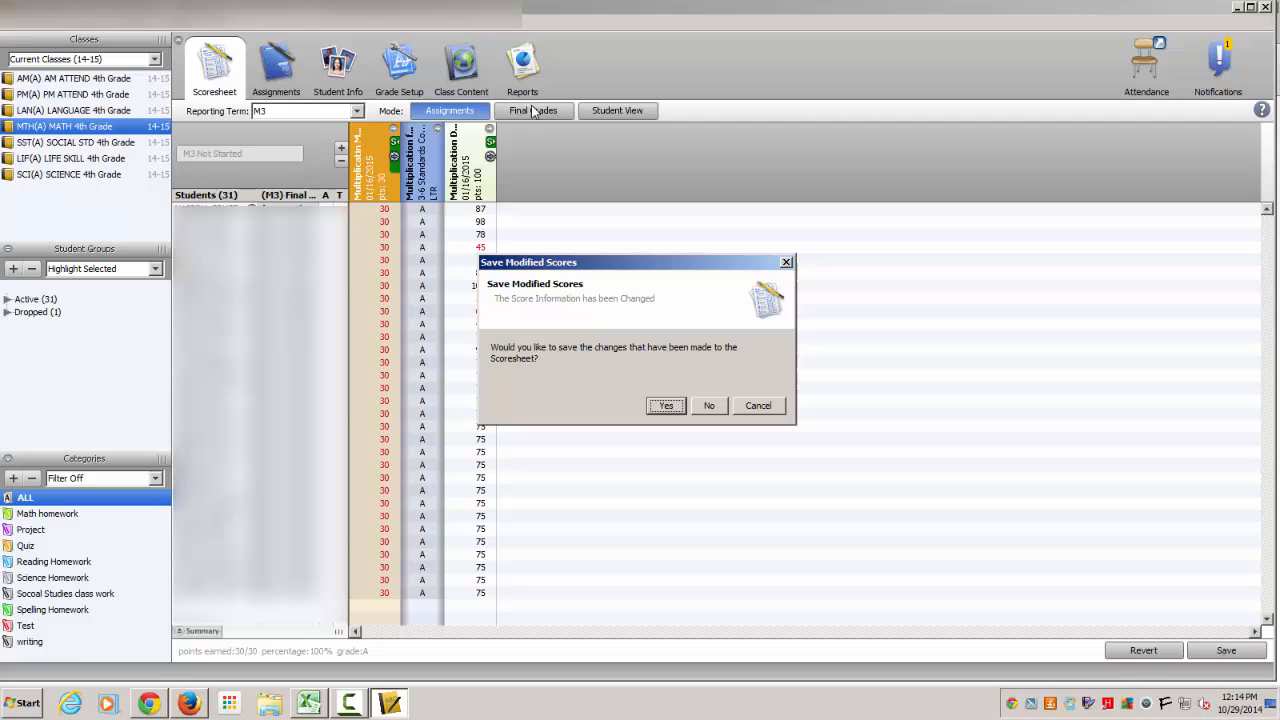
click(665, 405)
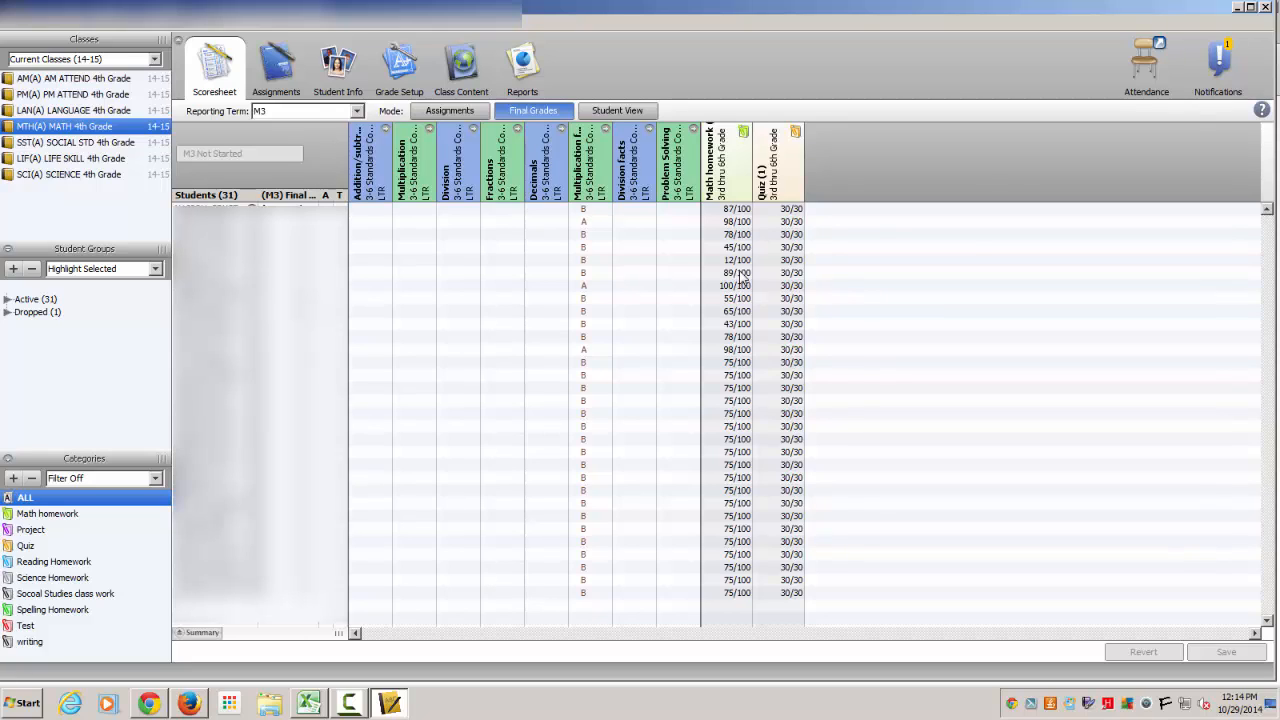
mouse_move(786, 249)
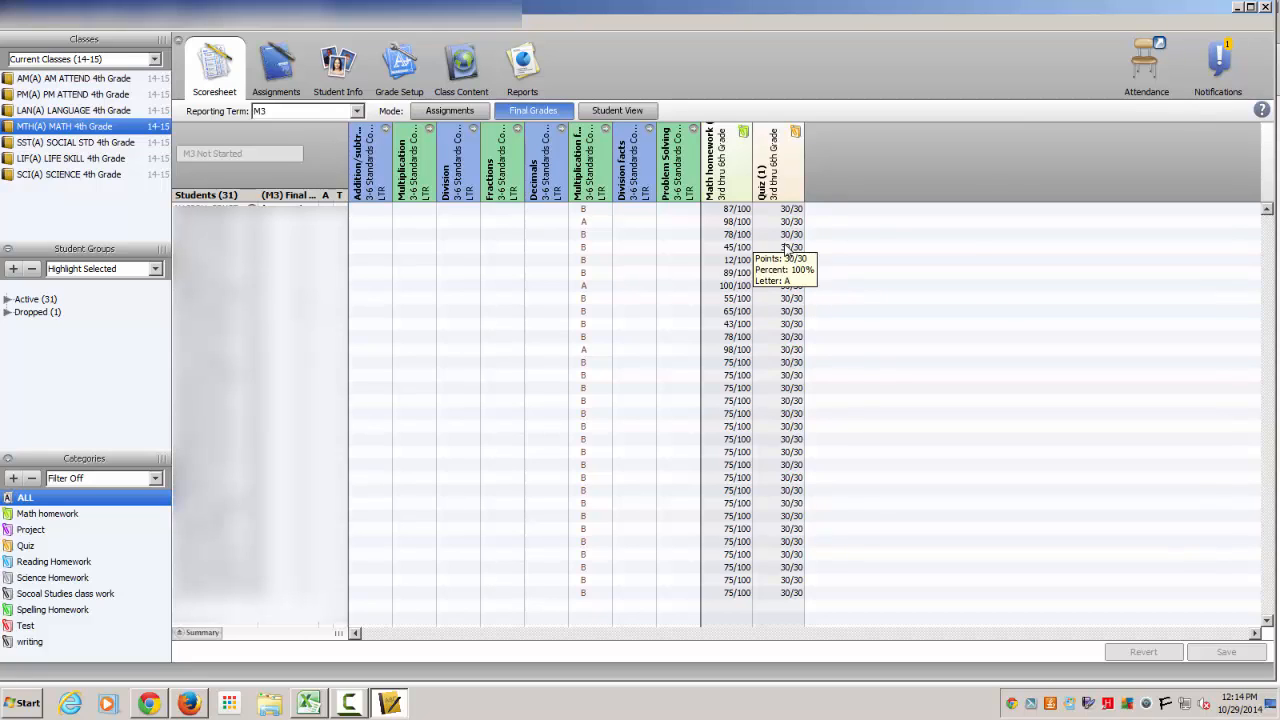
mouse_move(778, 220)
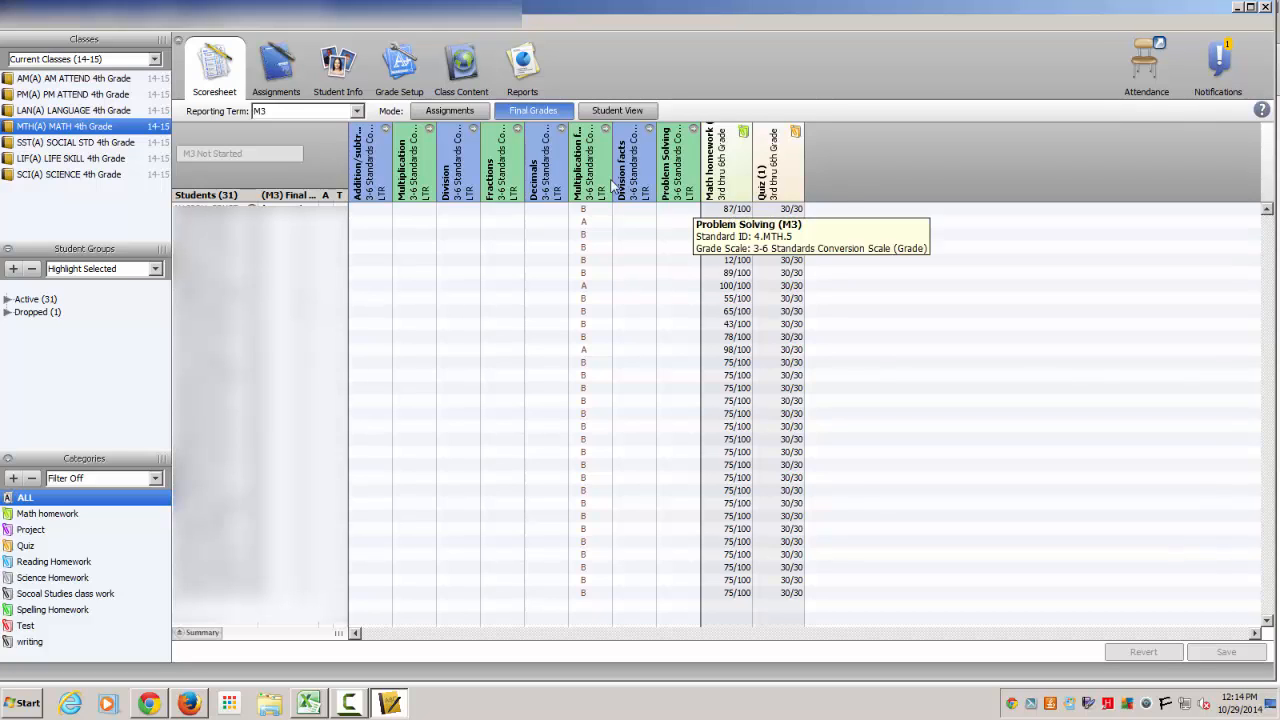
Start a new math assignment in the Math homework category, named DEMO with the abbreviation D1.
click(462, 114)
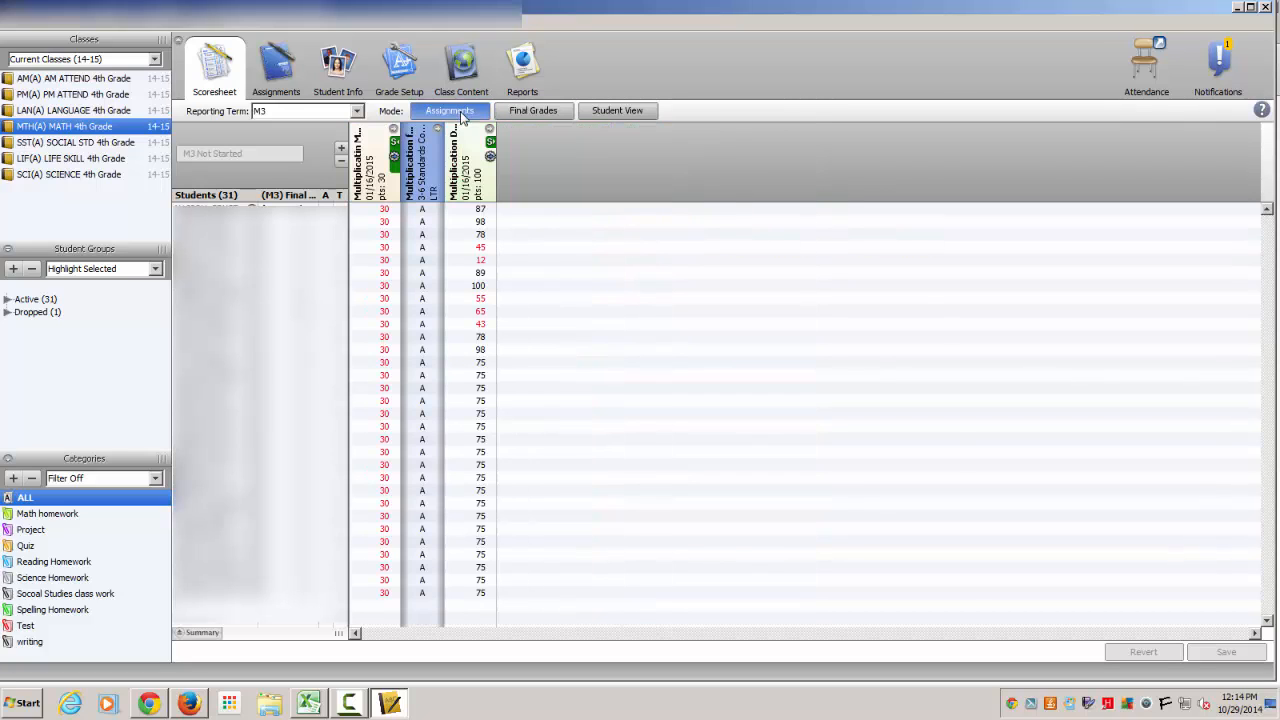
click(341, 147)
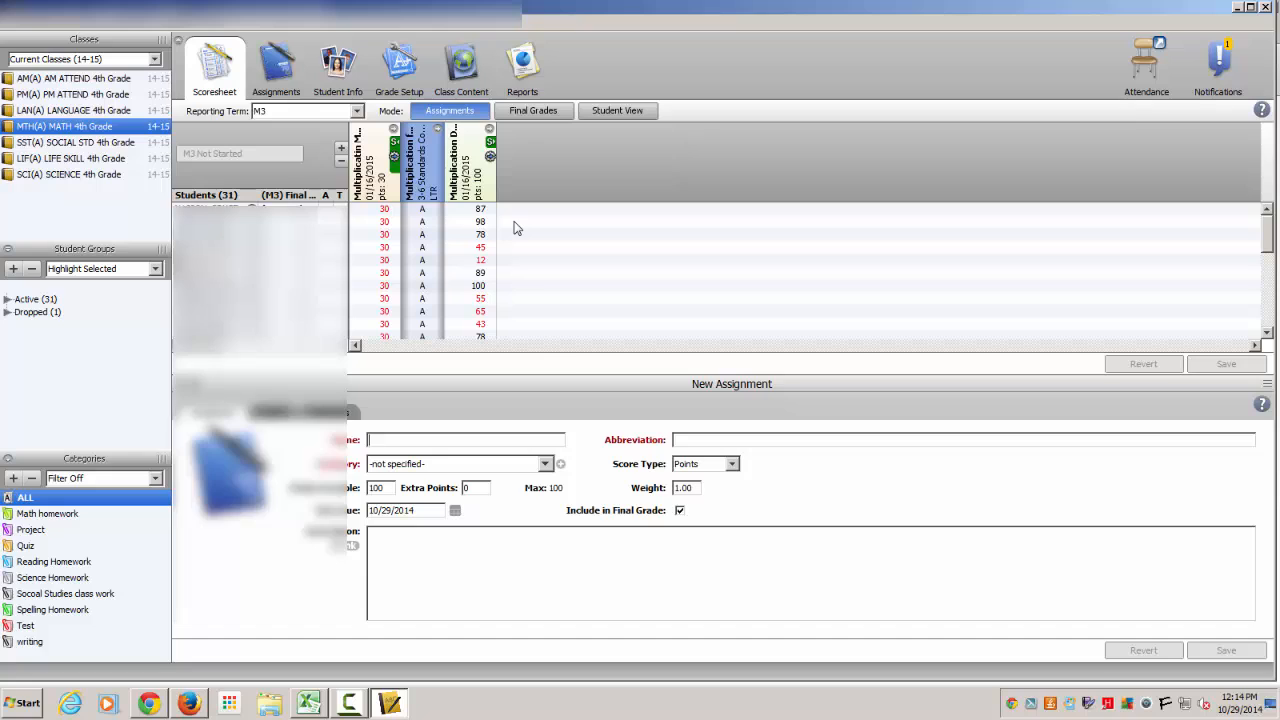
click(482, 465)
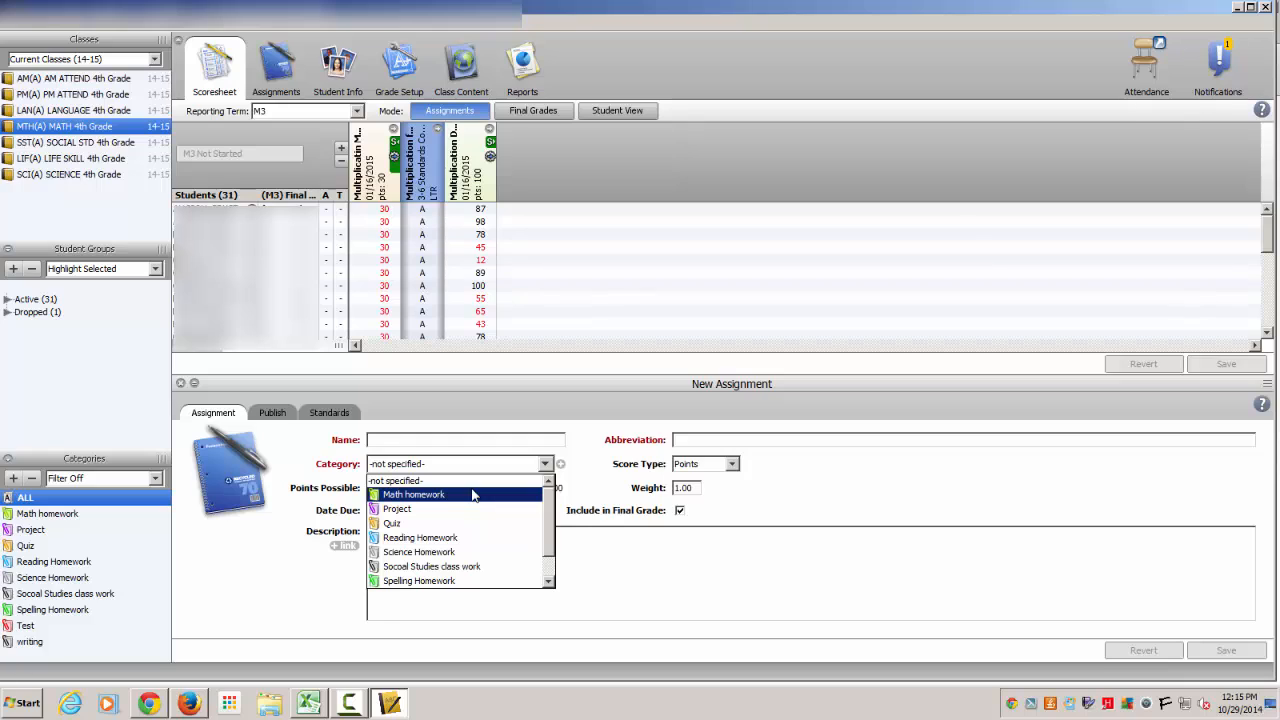
click(472, 494)
click(478, 444)
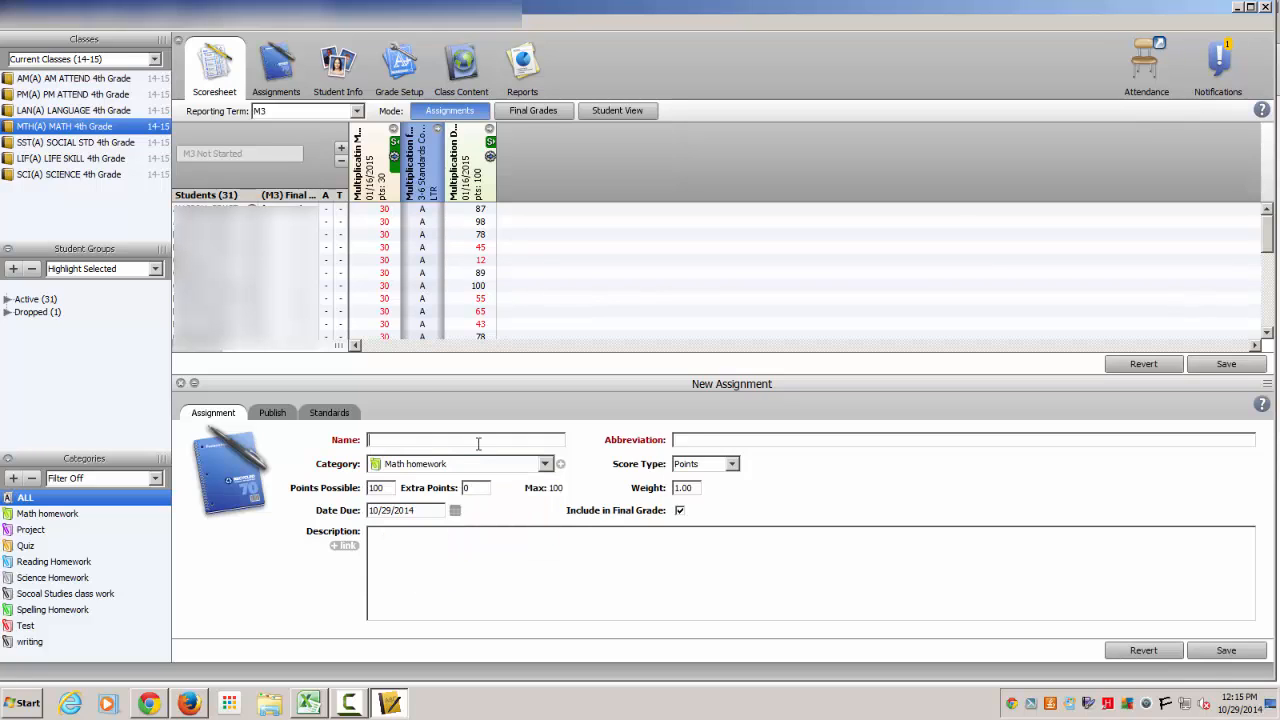
text(DEMO)
key(Tab)
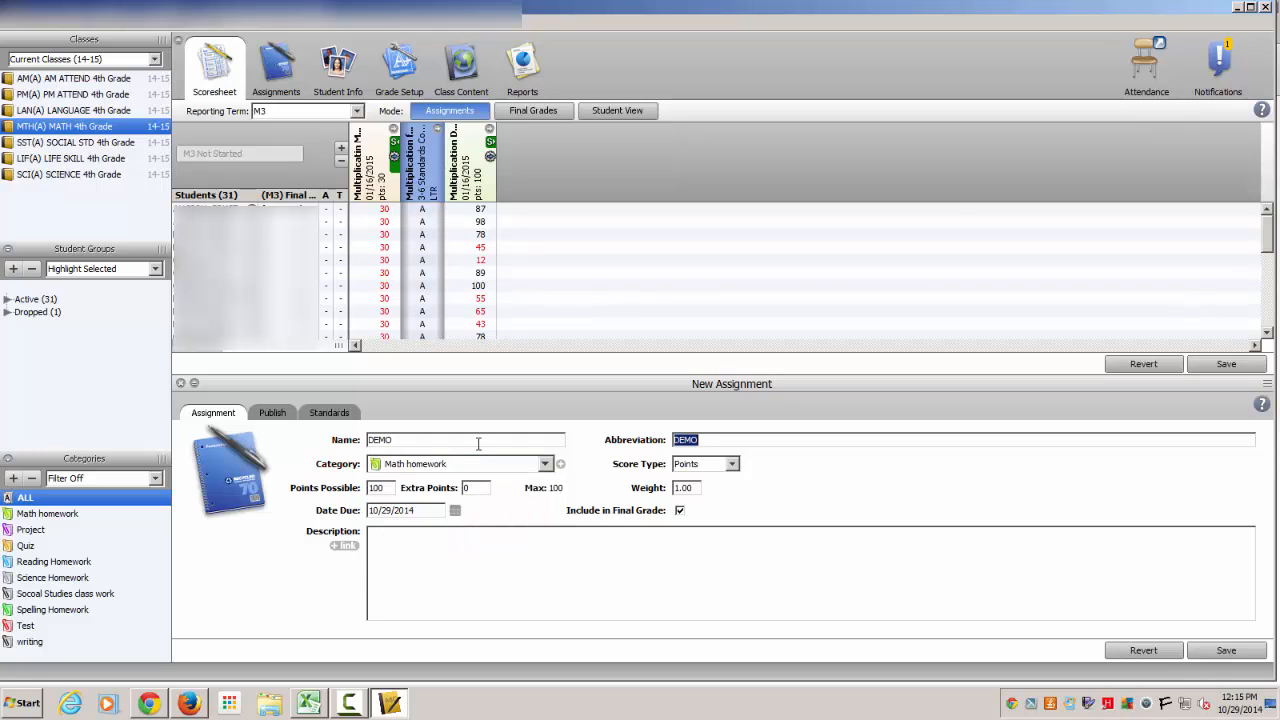
text(D1)
Set the DEMO assignment's due date to 01/21/2015.
click(455, 510)
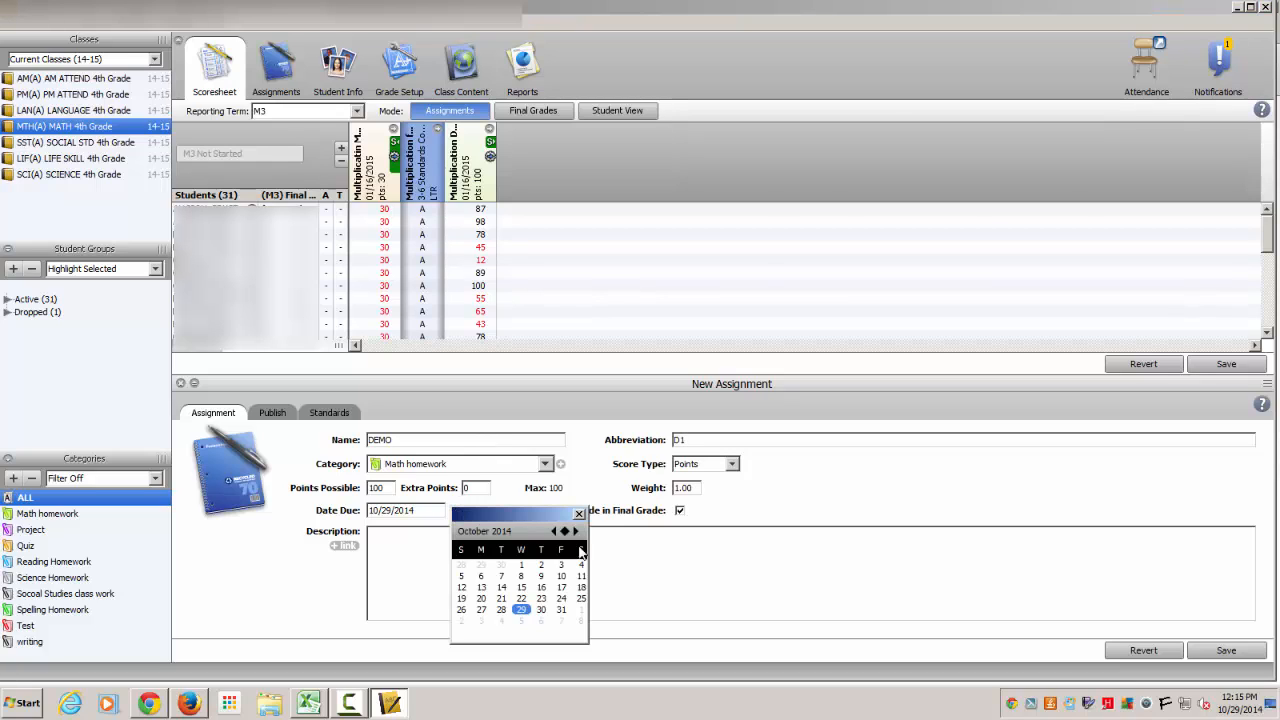
click(575, 531)
click(575, 531)
click(575, 531)
click(521, 598)
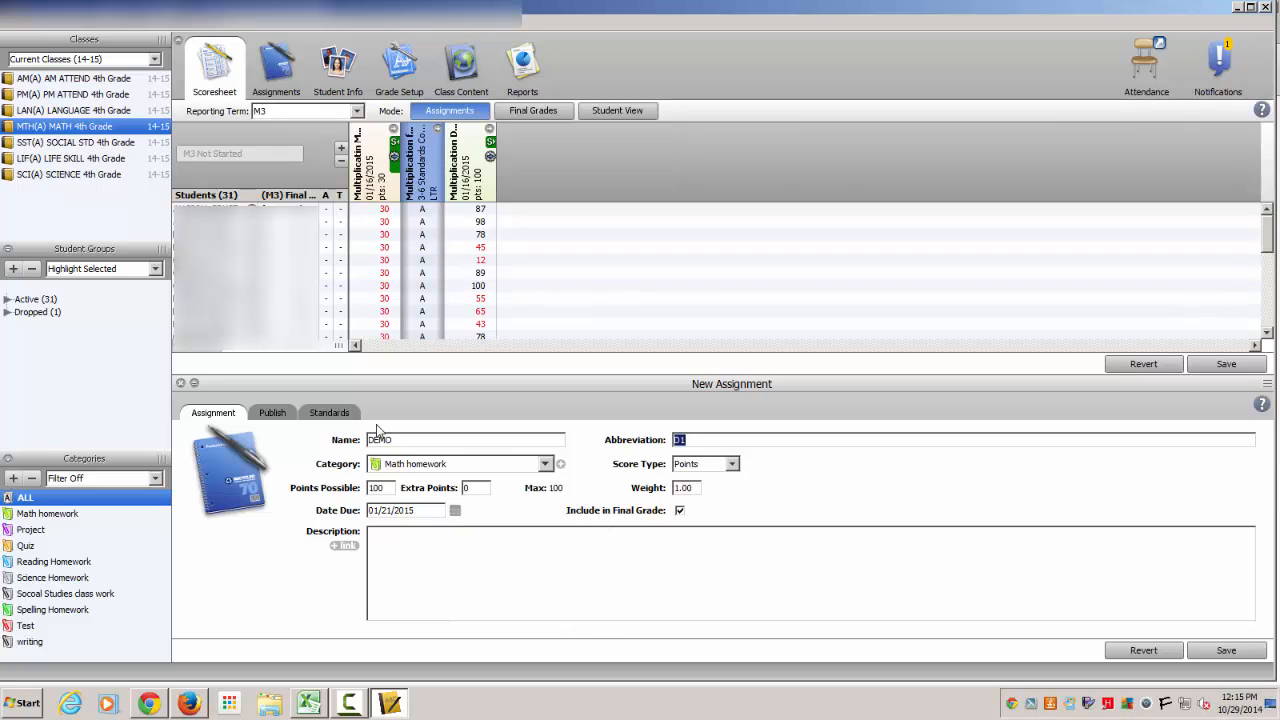
Align the DEMO assignment with standard 4.MTH.4, Division, then save it and close its details.
click(274, 412)
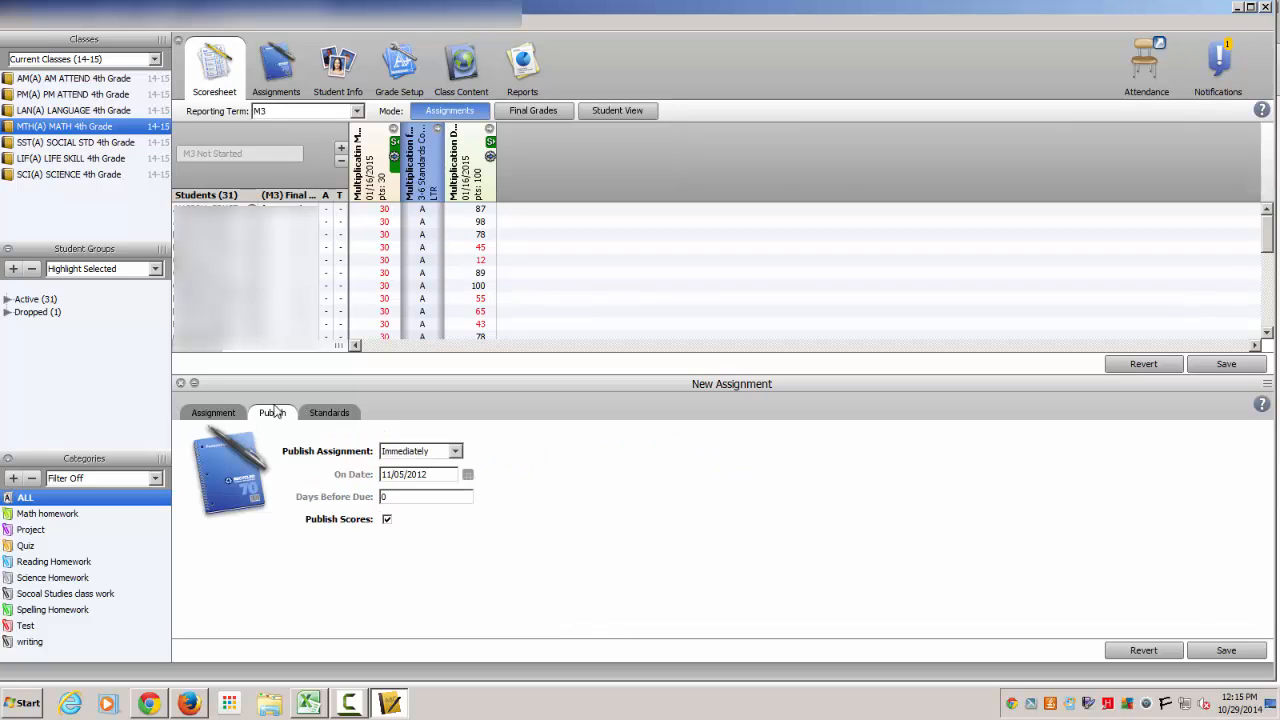
click(330, 413)
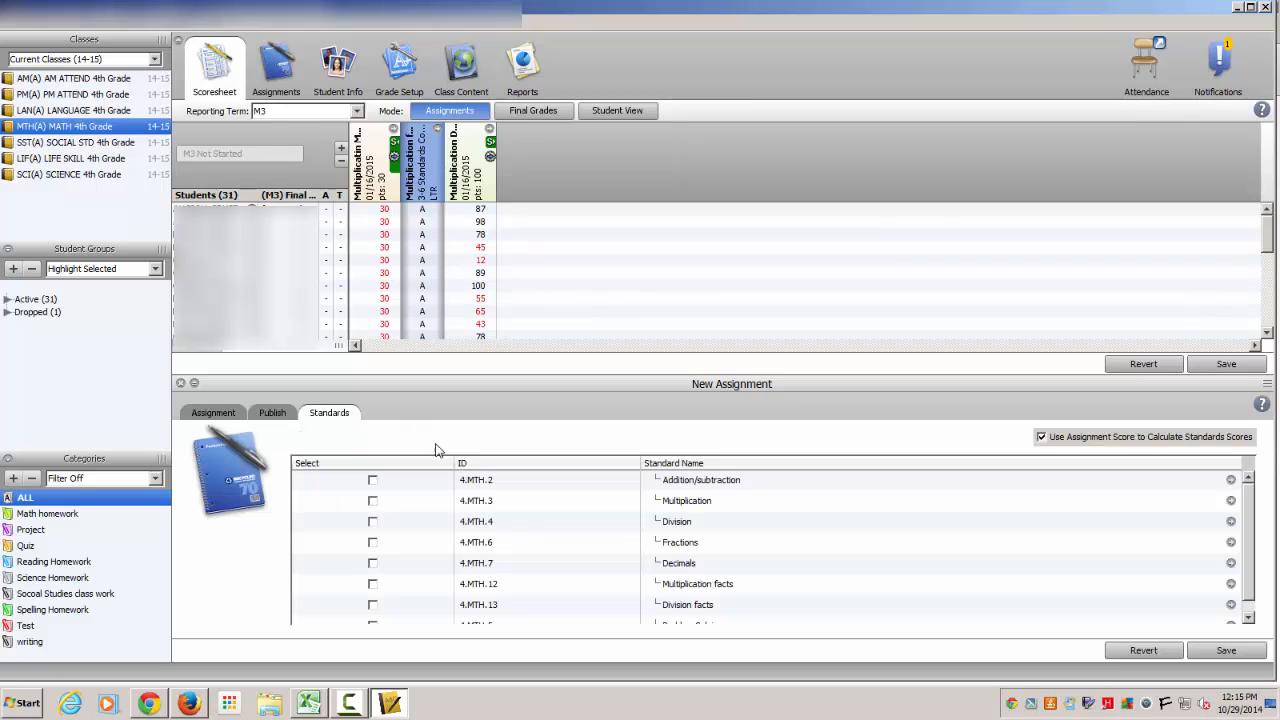
click(372, 520)
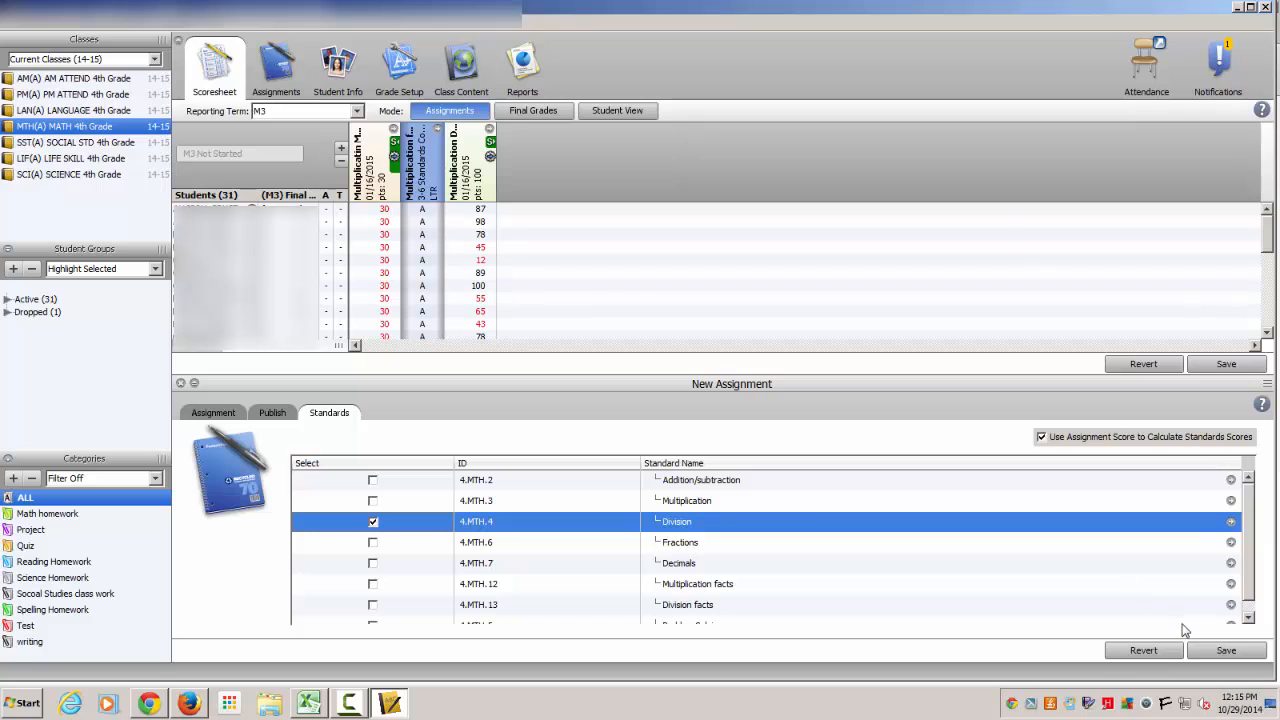
click(1248, 652)
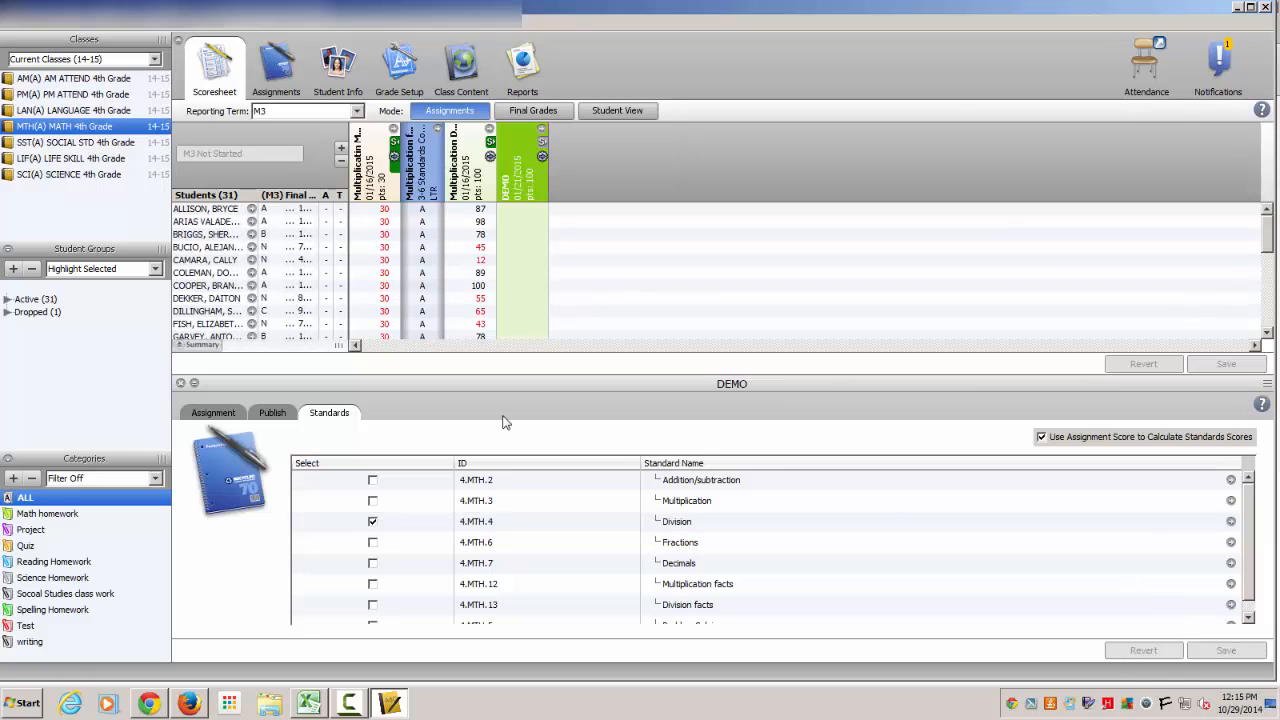
click(180, 383)
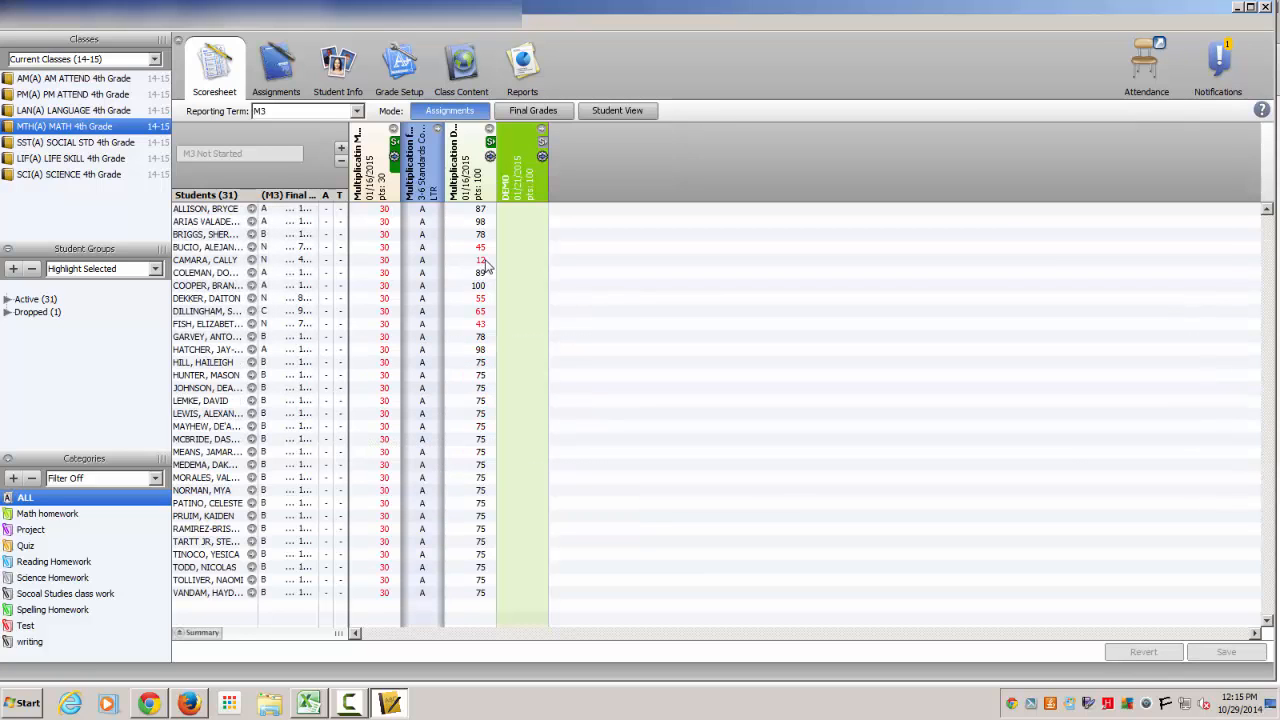
Hide the Multiplication facts standard column of the Mad Minute quiz and close the quiz's details.
click(394, 135)
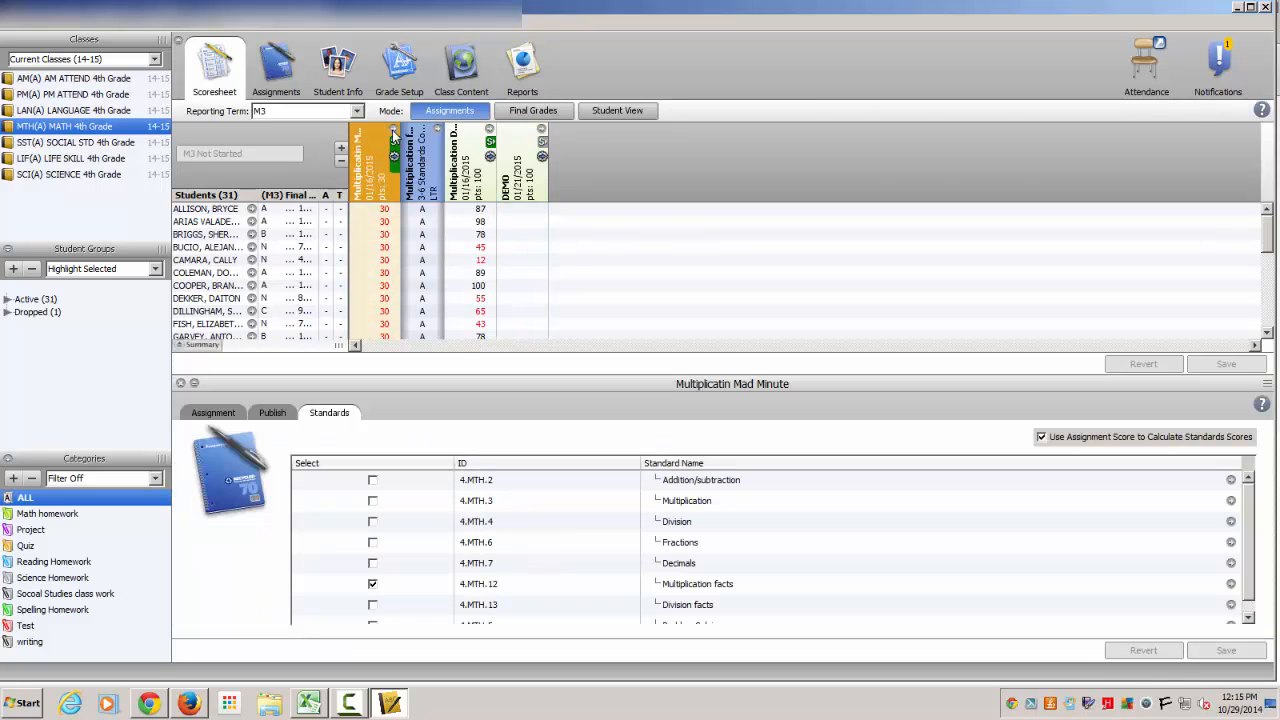
click(397, 143)
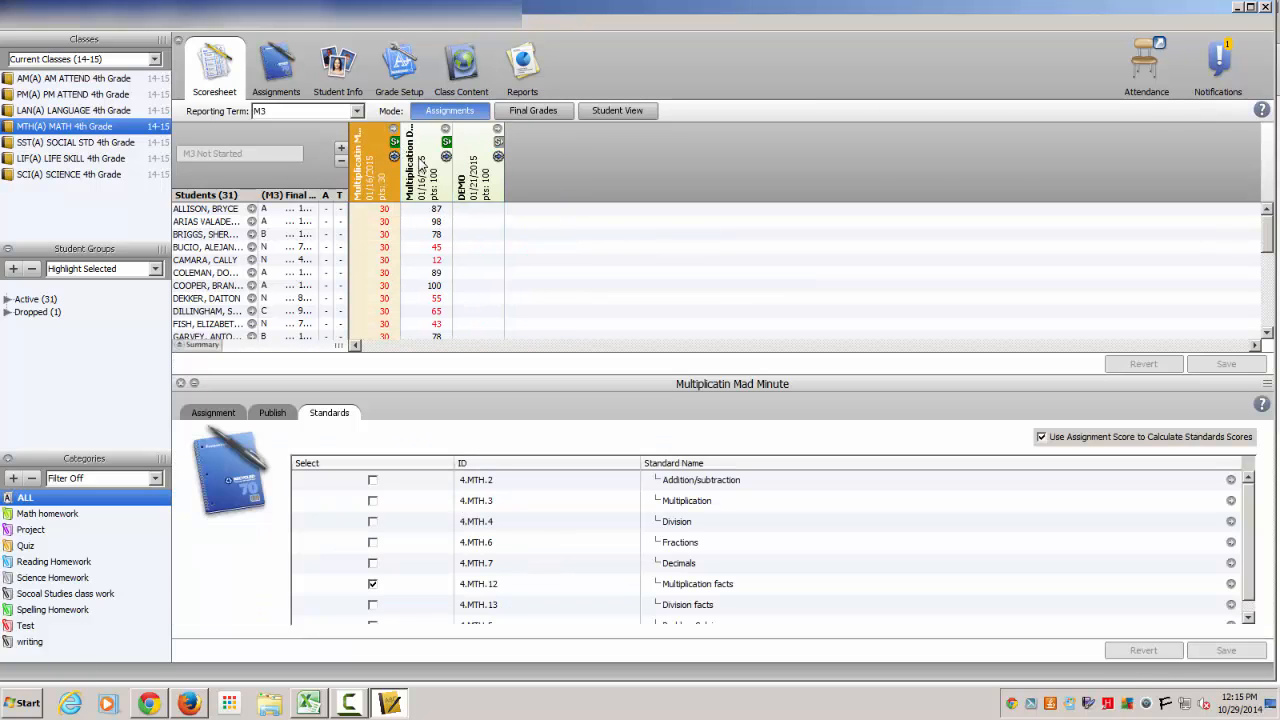
click(181, 383)
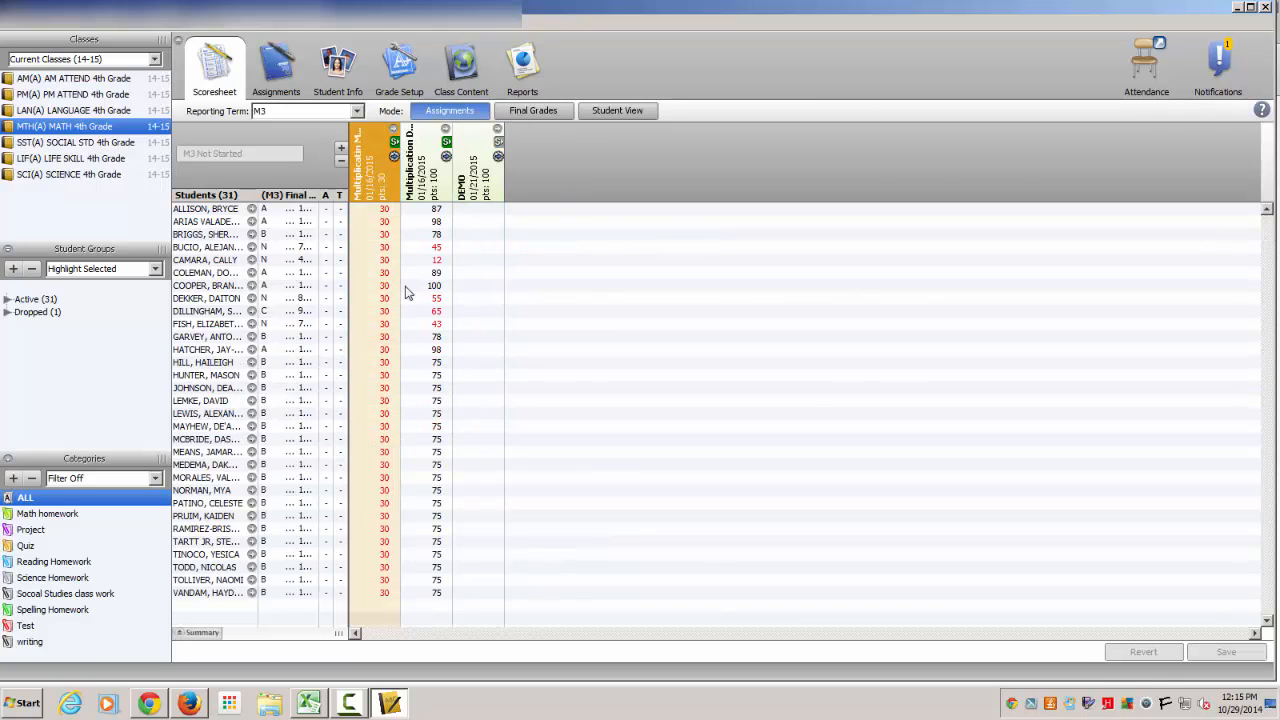
Give the first student 100 on the DEMO assignment and fill all items with no score with 100.
right_click(470, 207)
mouse_move(530, 276)
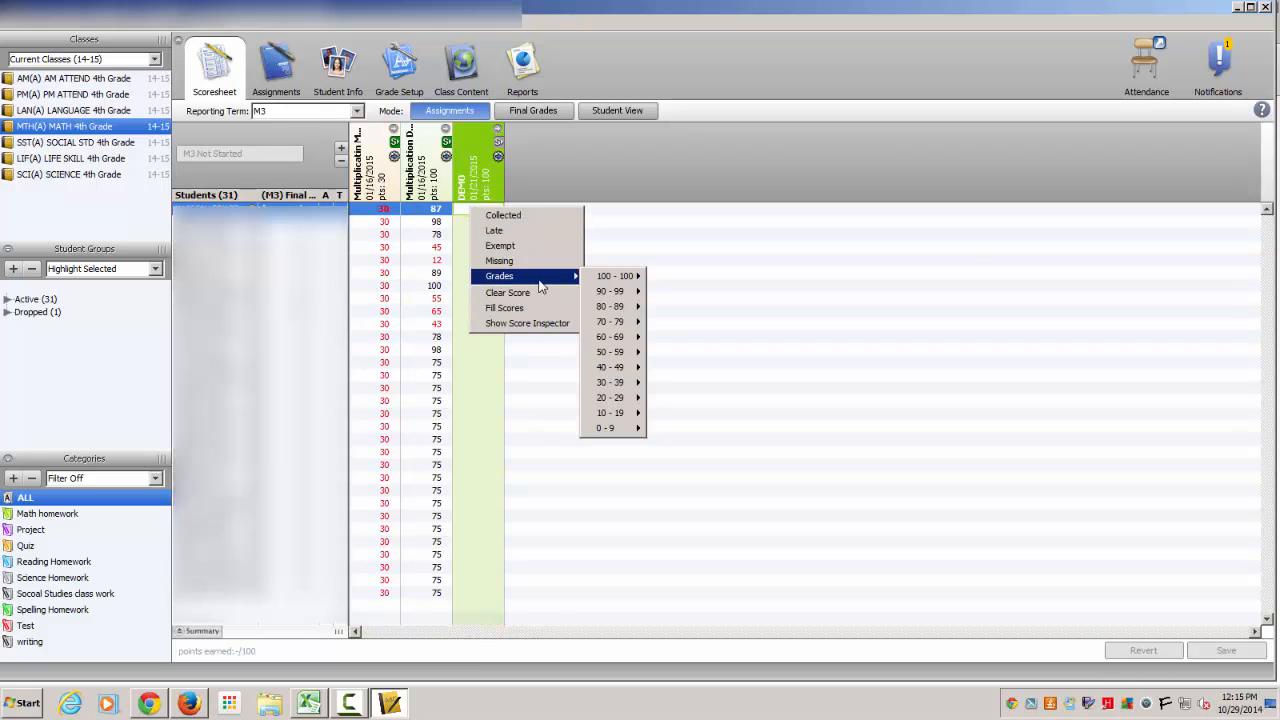
click(662, 276)
right_click(498, 222)
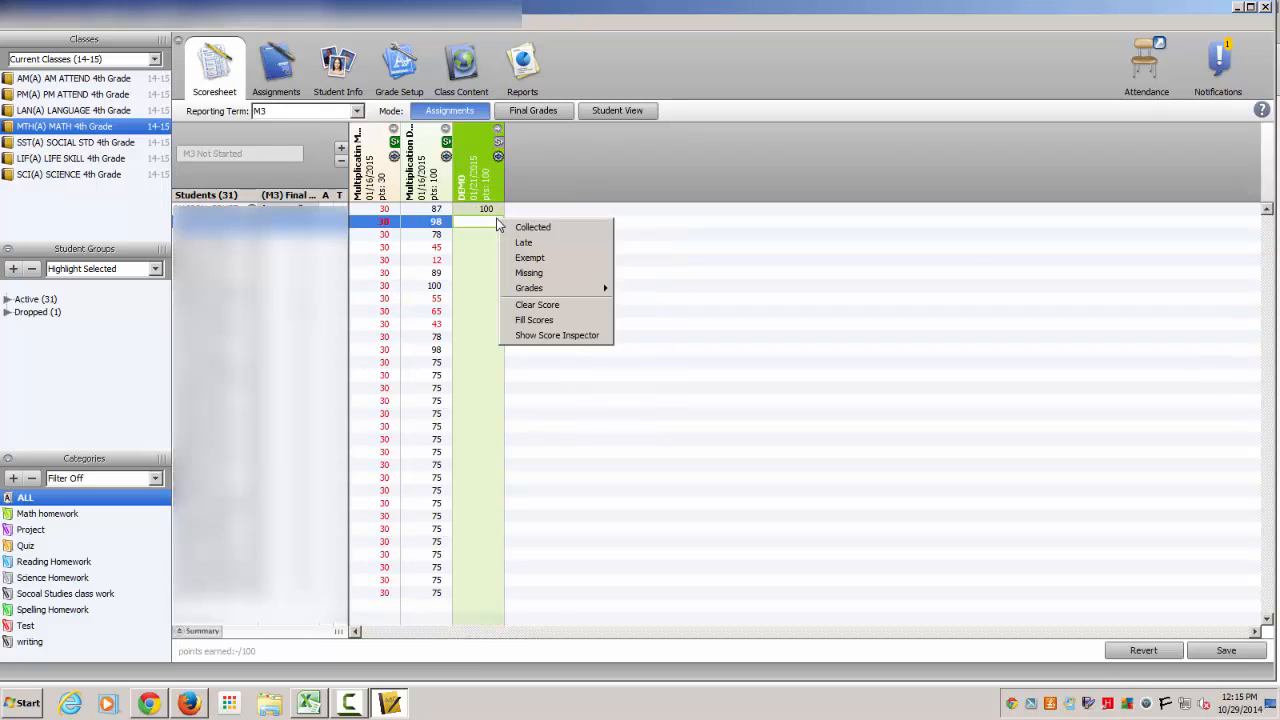
click(532, 320)
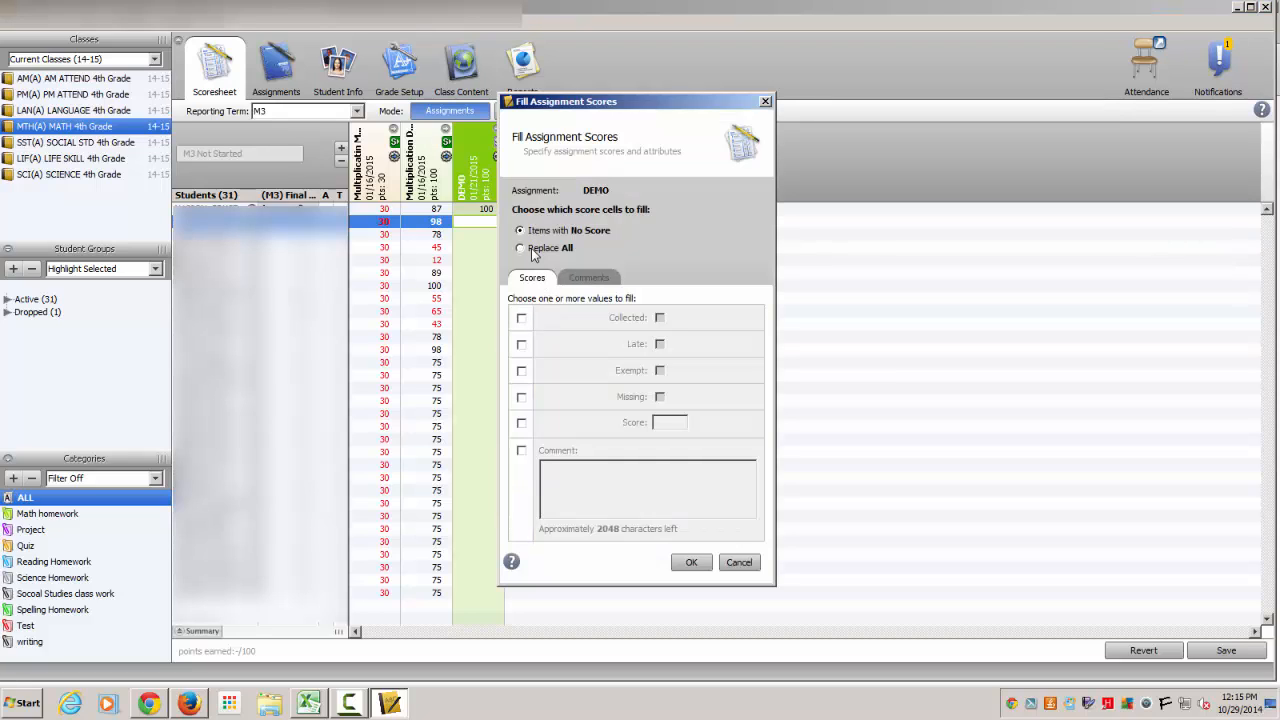
click(521, 423)
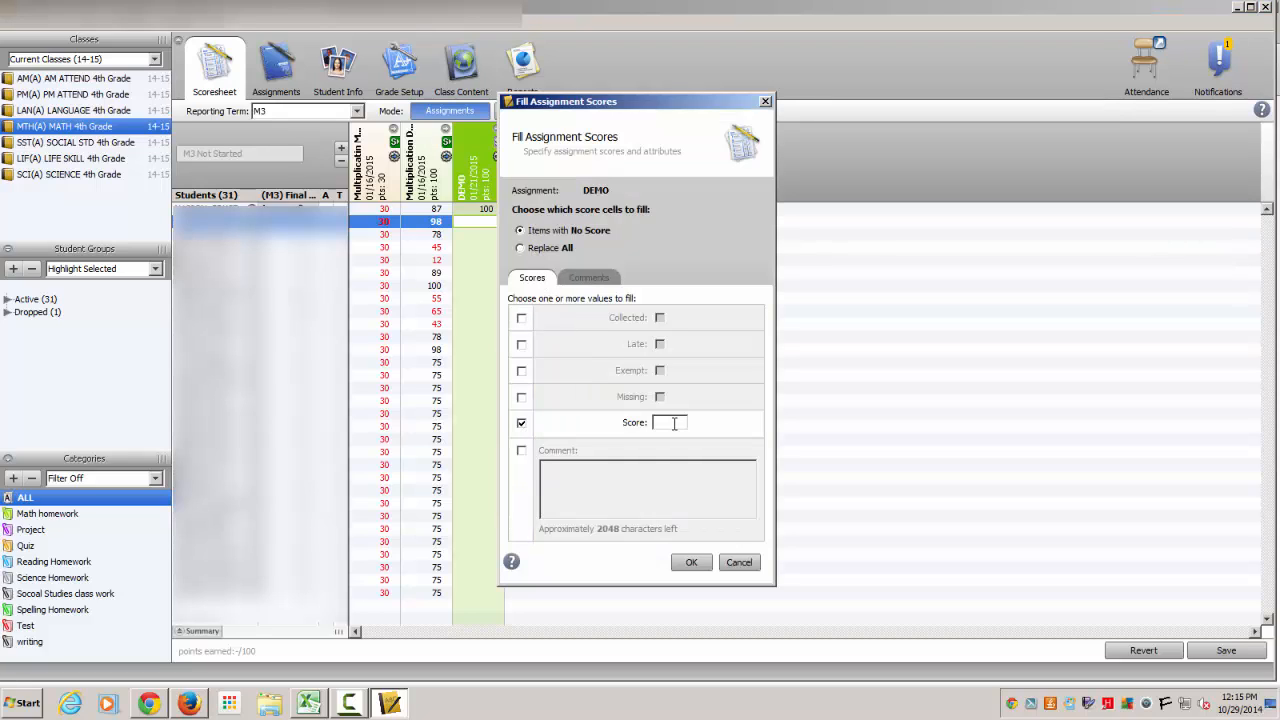
text(100)
click(689, 561)
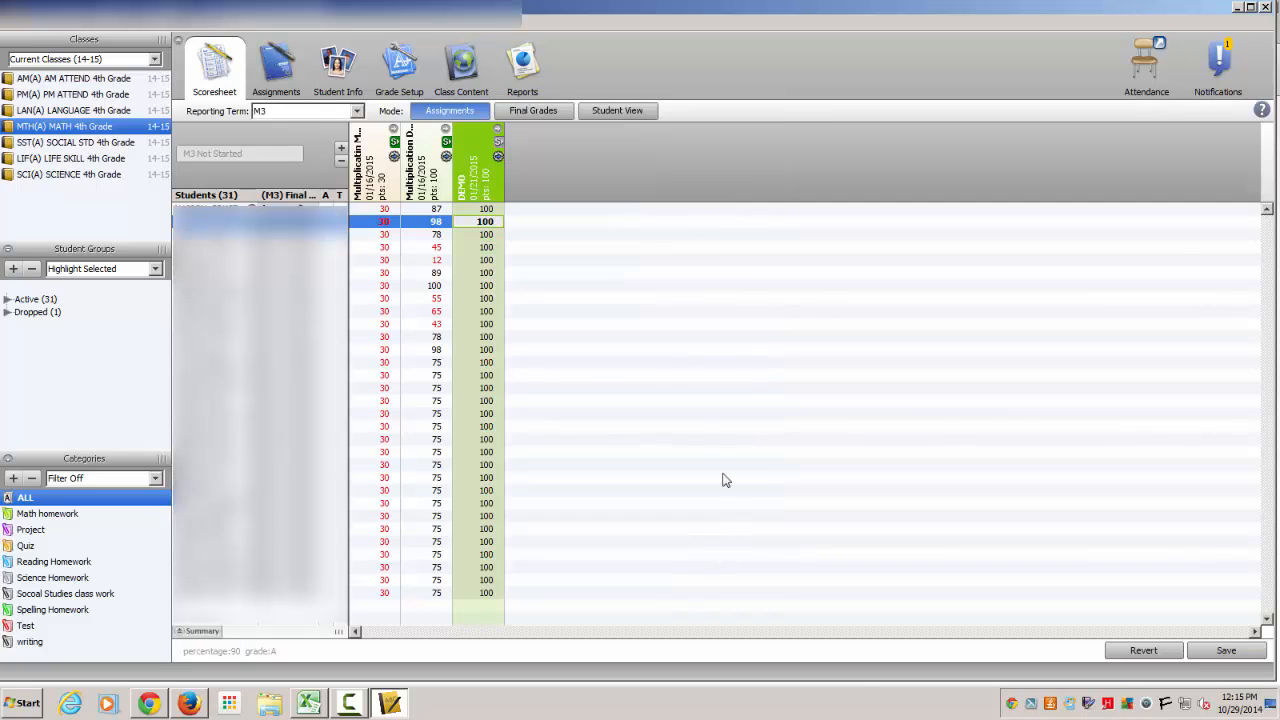
Show the DEMO assignment's Division standard column and open the math final grades, saving the modified scores.
click(499, 148)
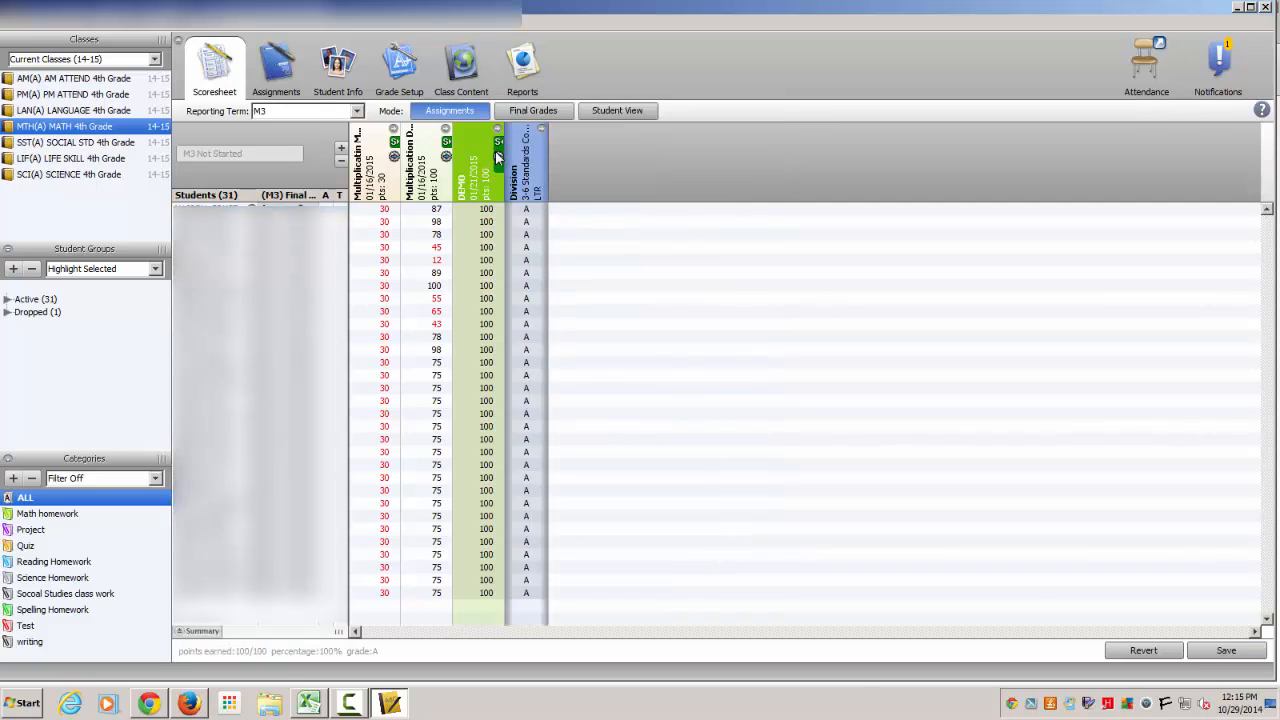
click(531, 111)
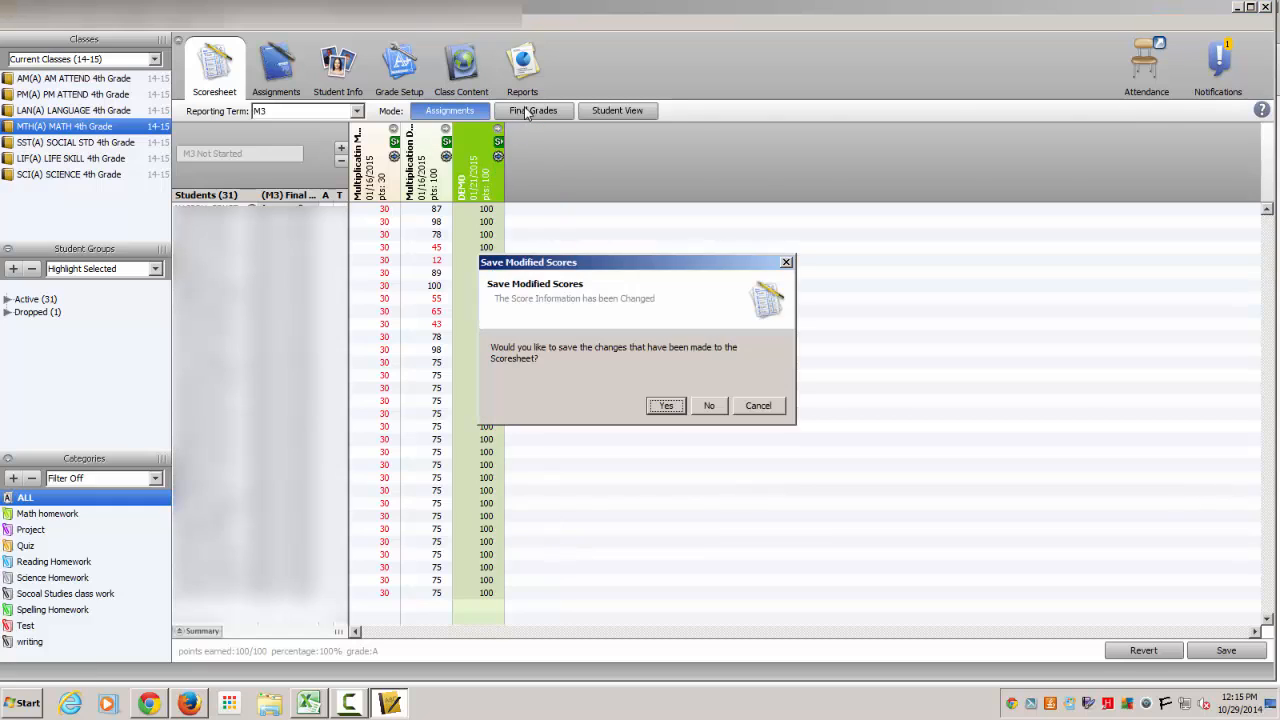
click(665, 404)
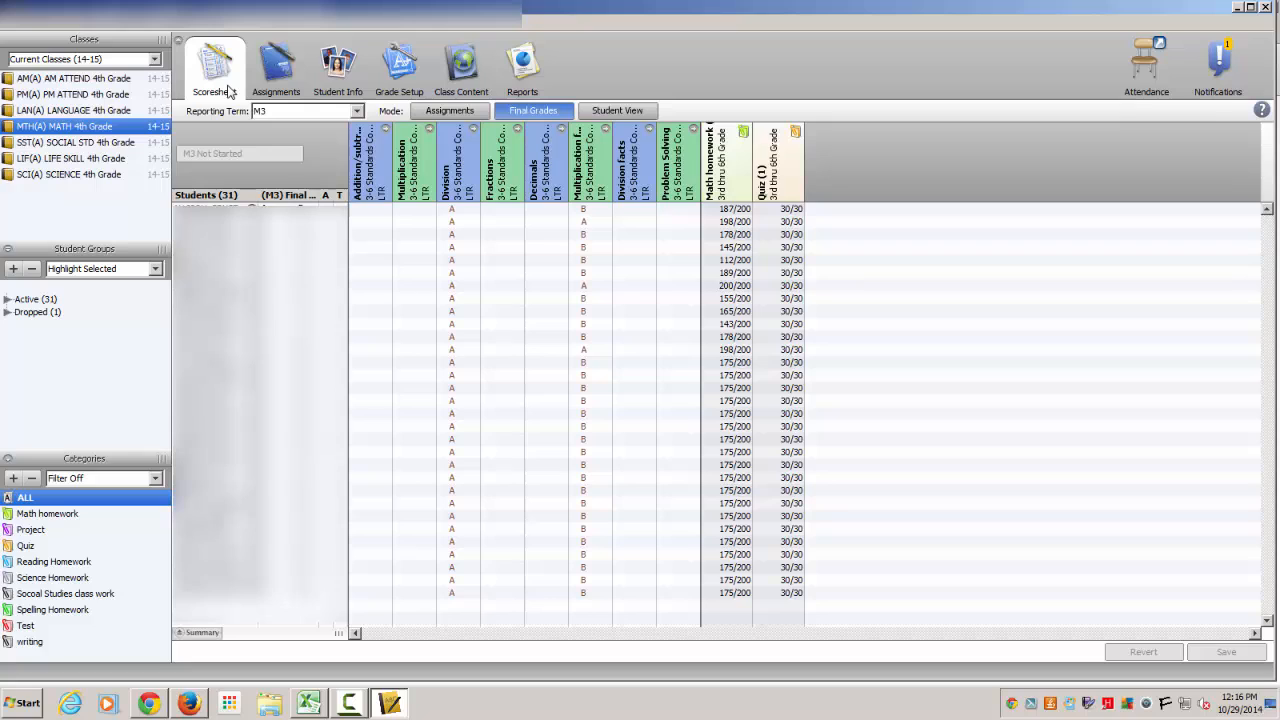
Clear the 43 score and its linked standards score on the Multiplication Demo1 assignment, and mark that student's work as Missing.
click(474, 113)
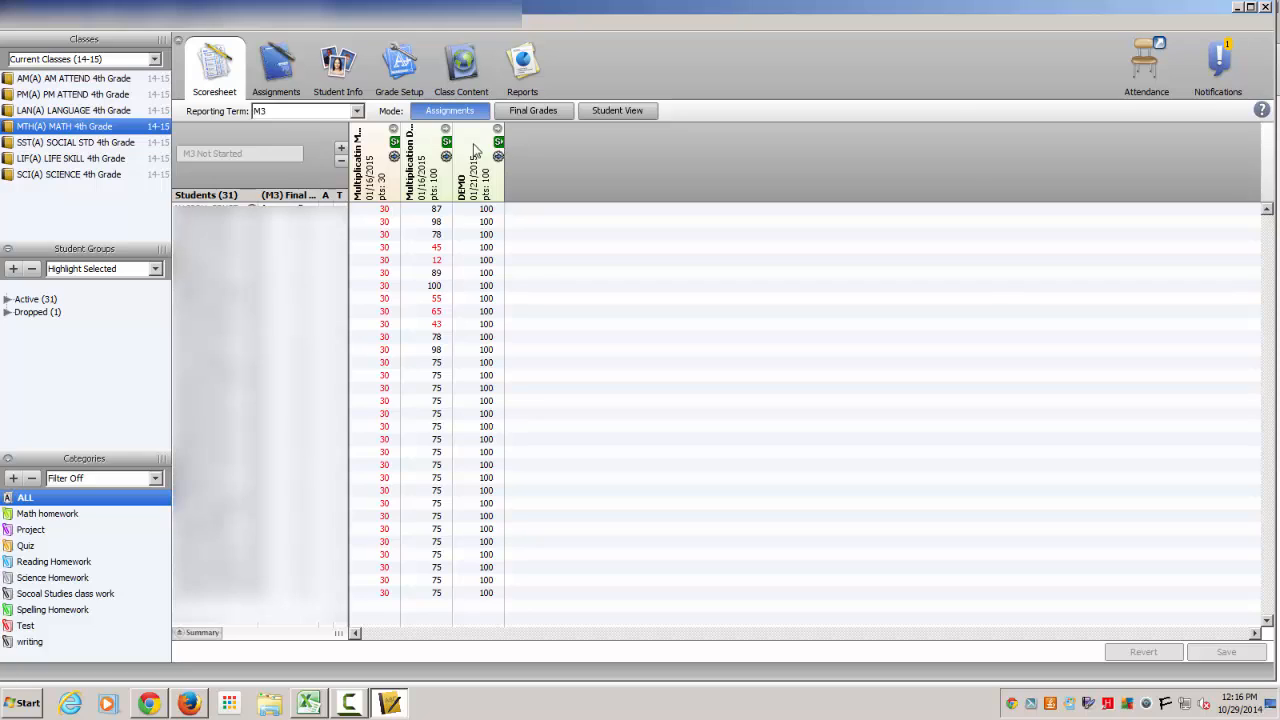
click(441, 325)
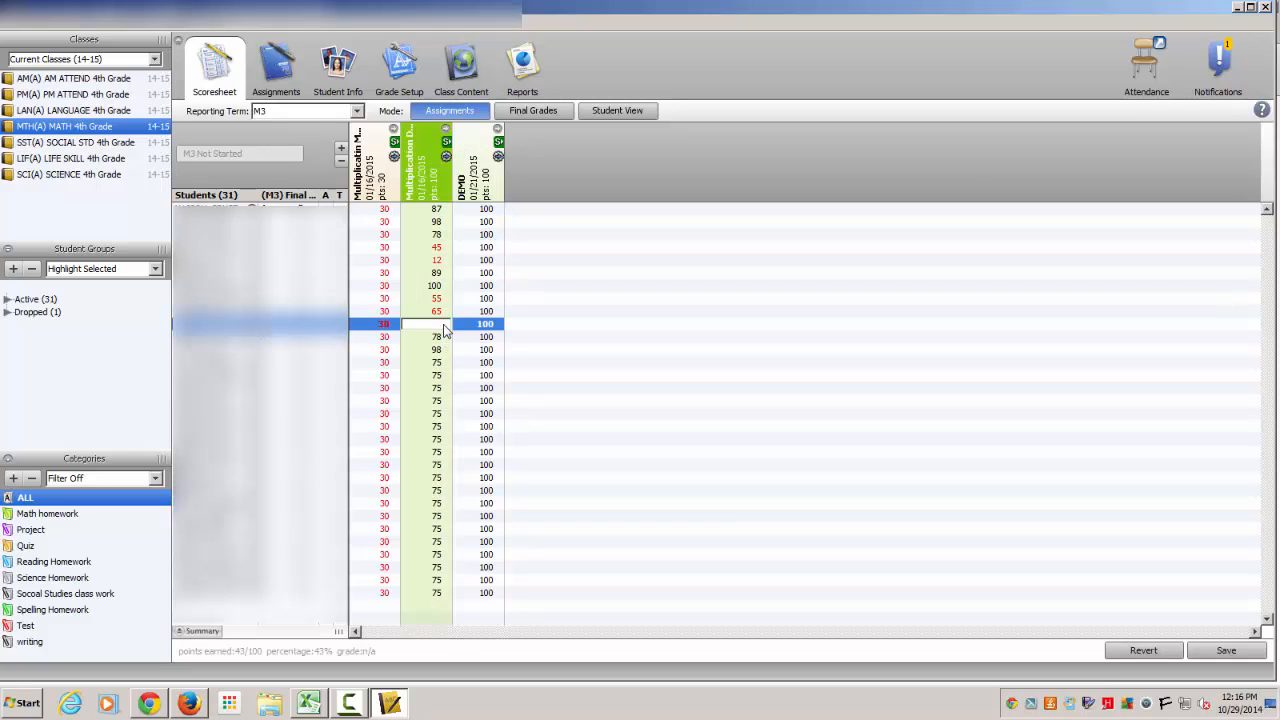
key(Return)
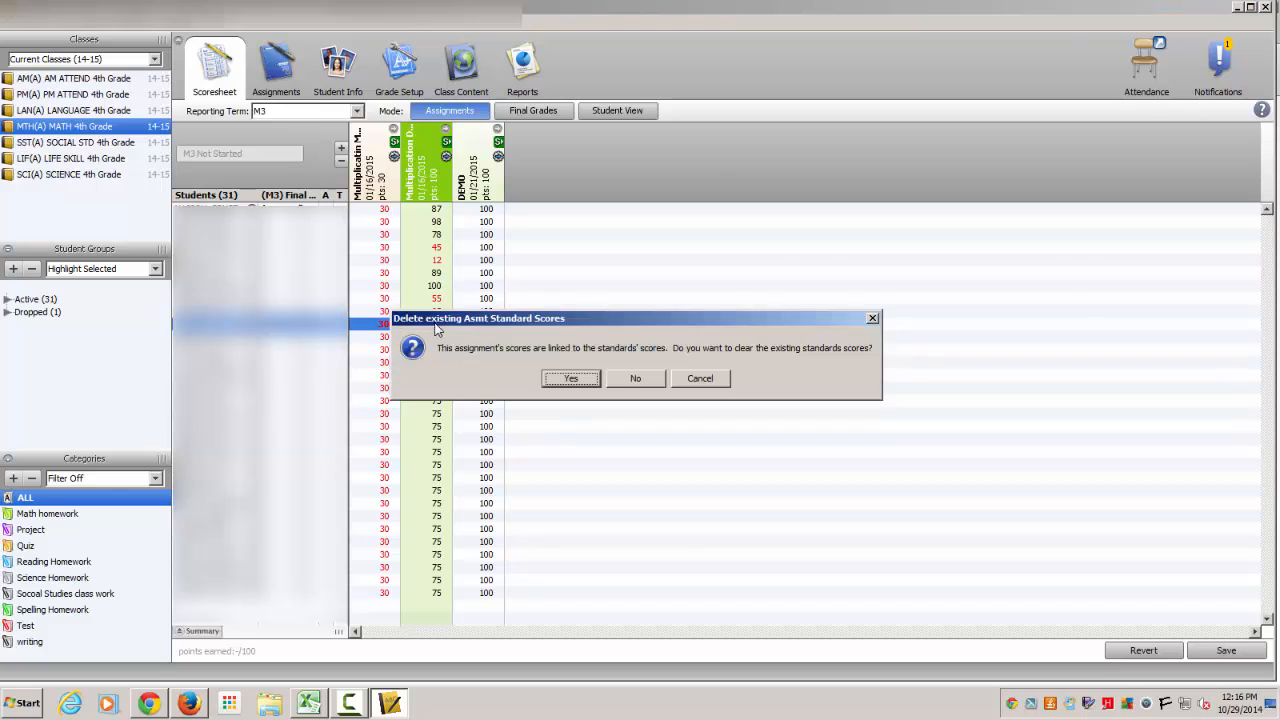
click(578, 382)
right_click(433, 325)
mouse_move(535, 395)
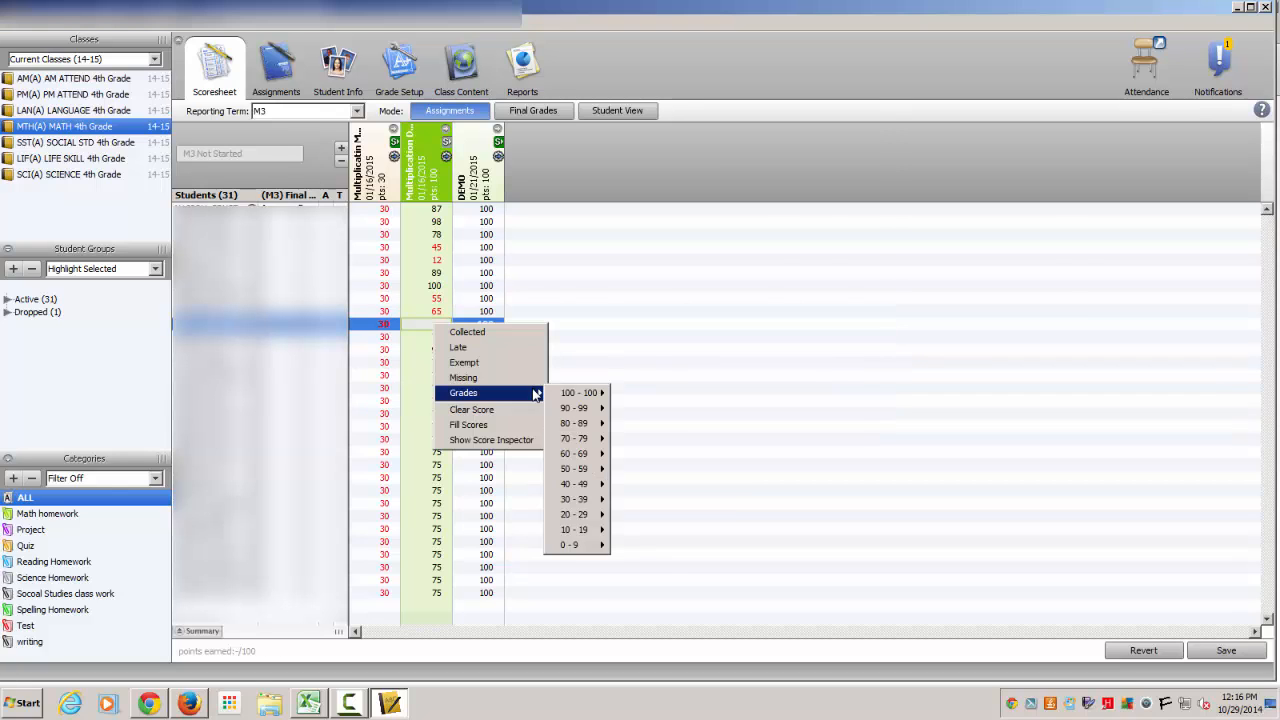
click(527, 381)
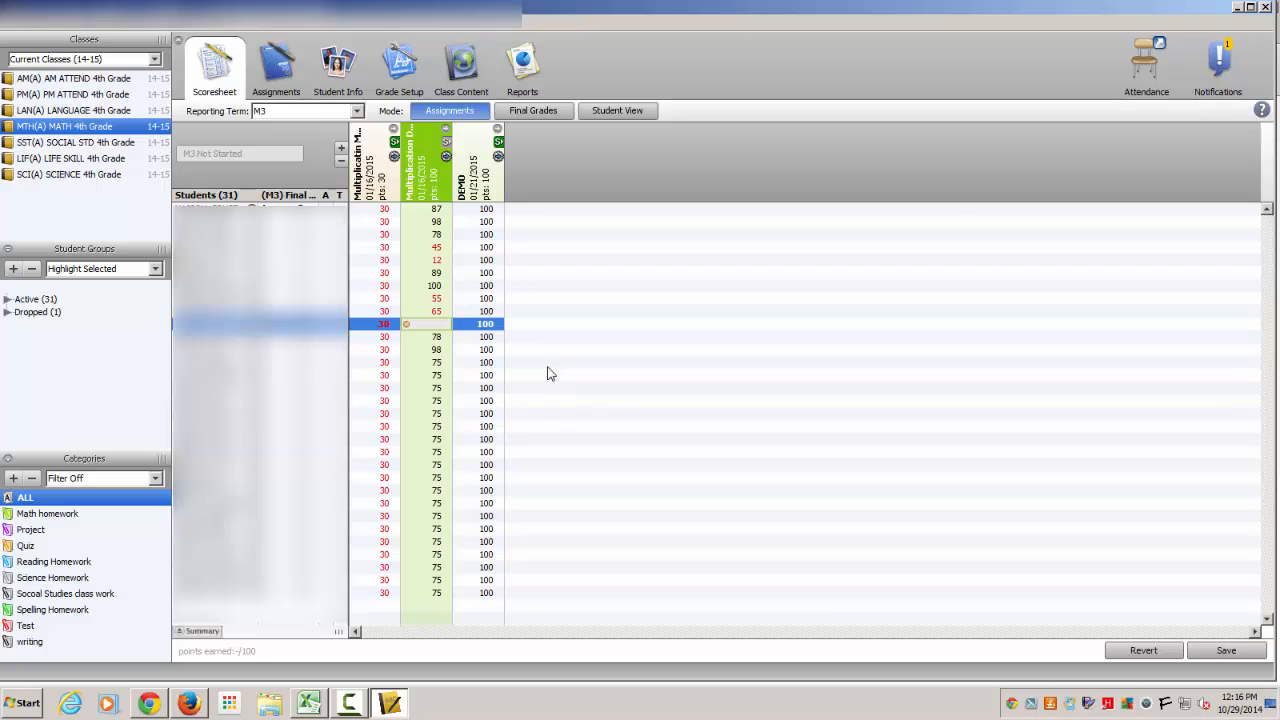
Add the comment "absent" to the missing Multiplication Demo1 score in the score inspector and check its comment marker in the scoresheet.
right_click(437, 332)
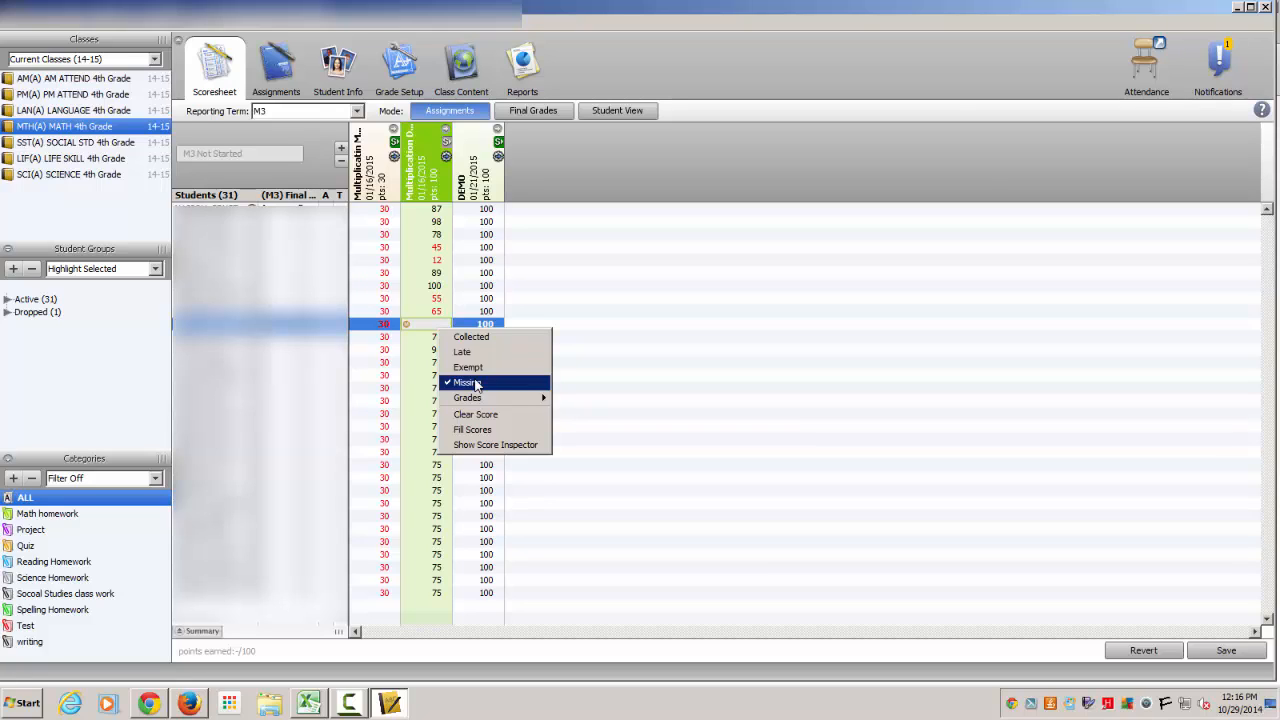
click(422, 327)
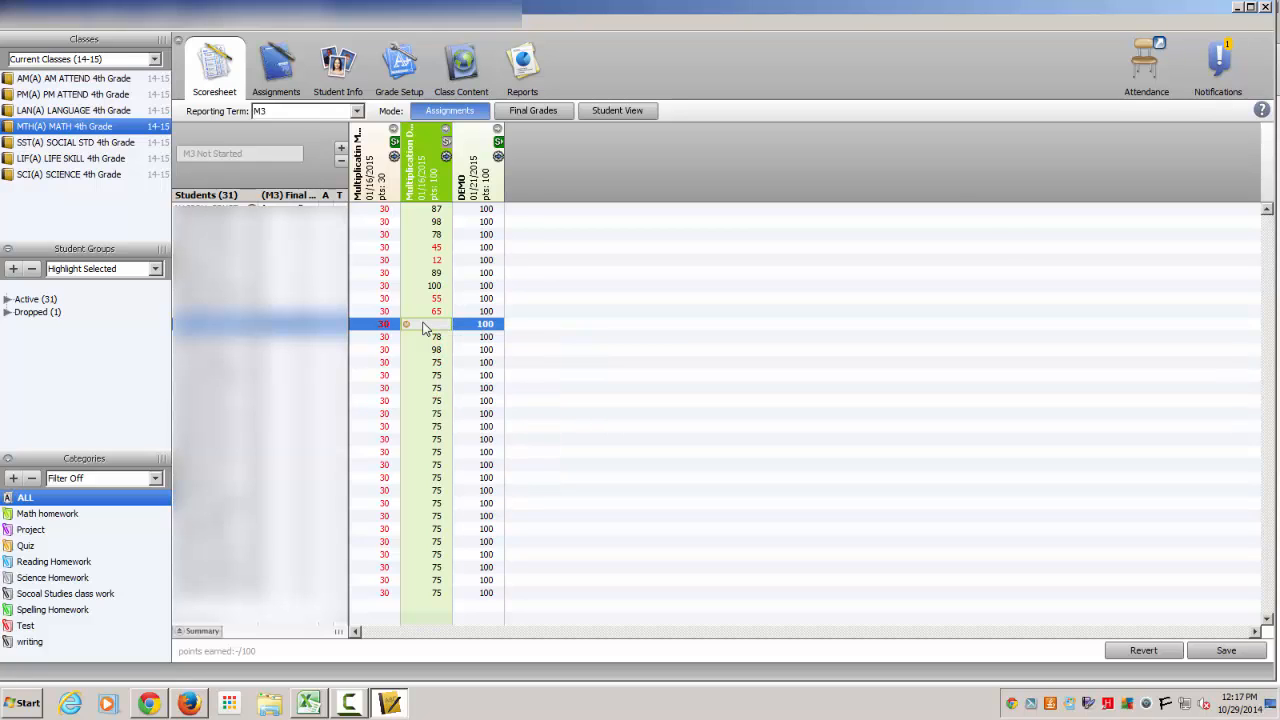
right_click(422, 327)
click(502, 430)
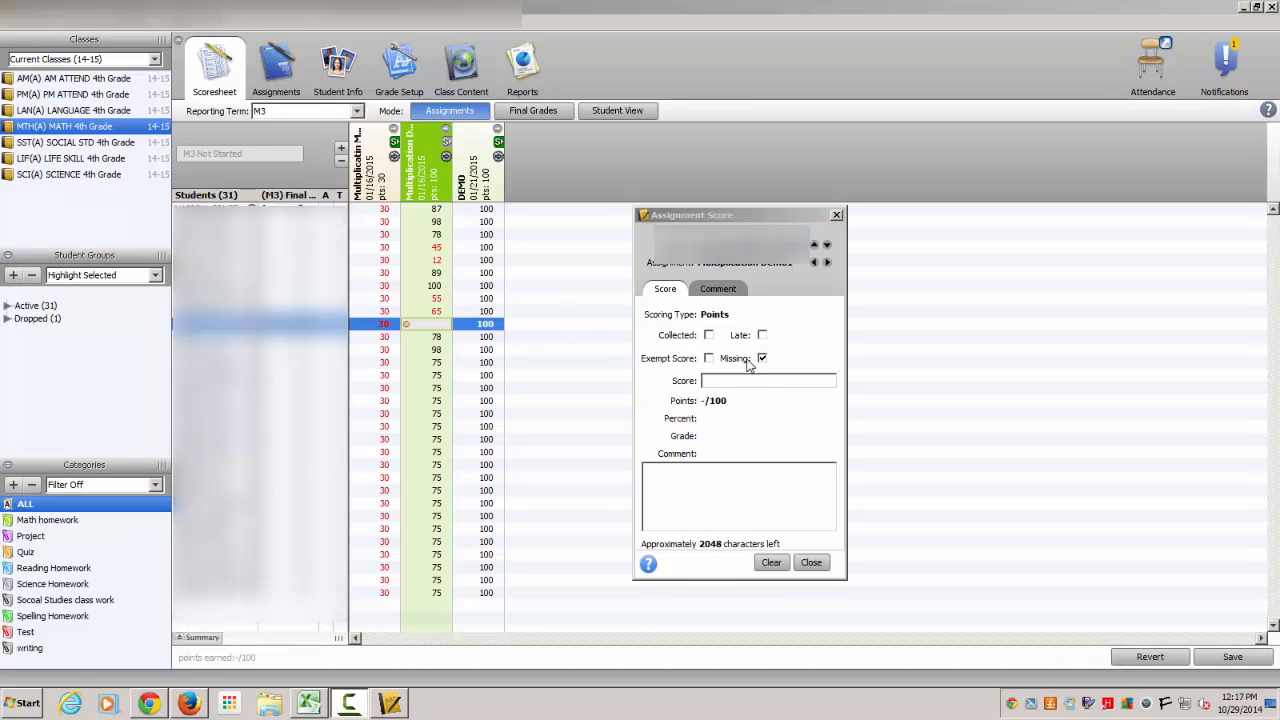
click(695, 497)
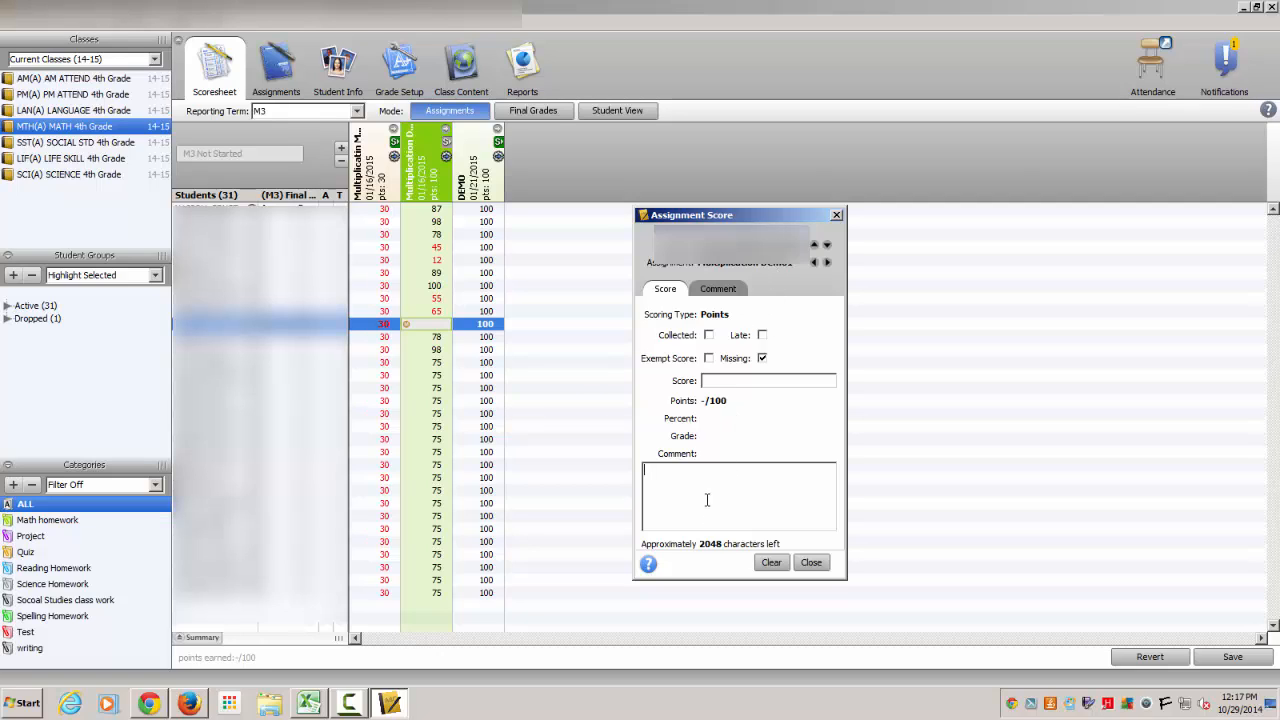
text(absent)
click(811, 563)
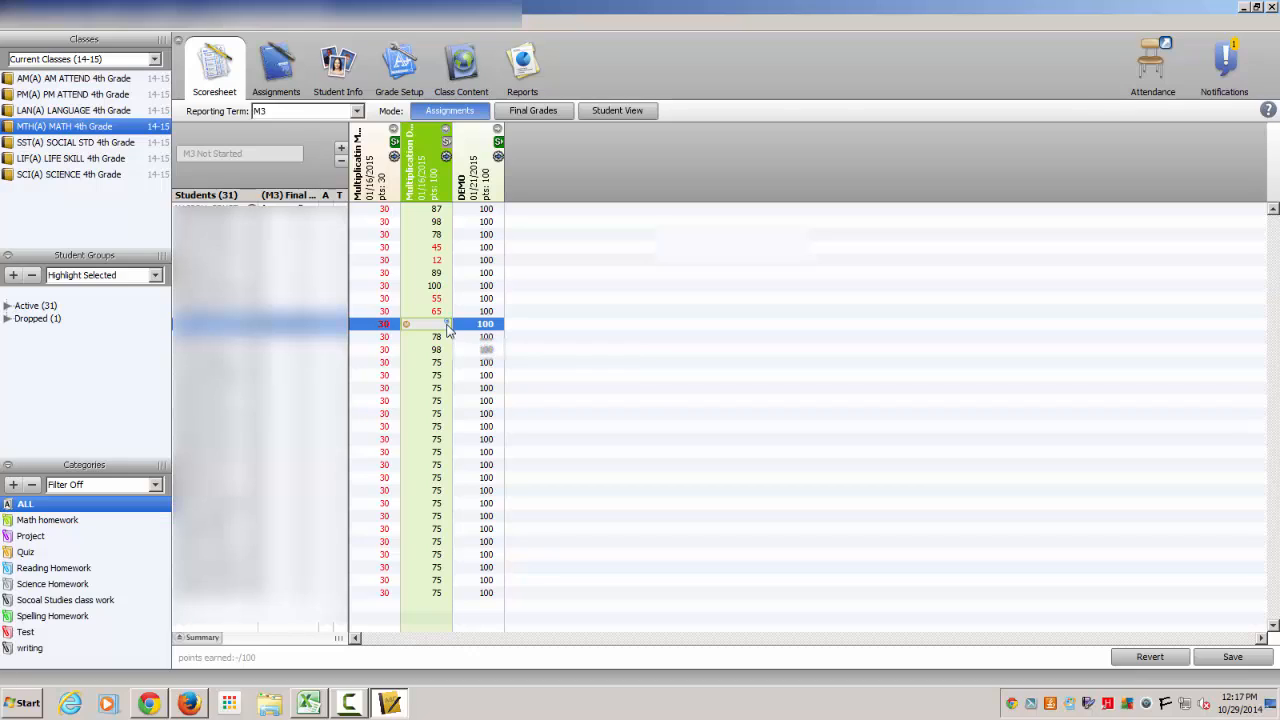
mouse_move(447, 328)
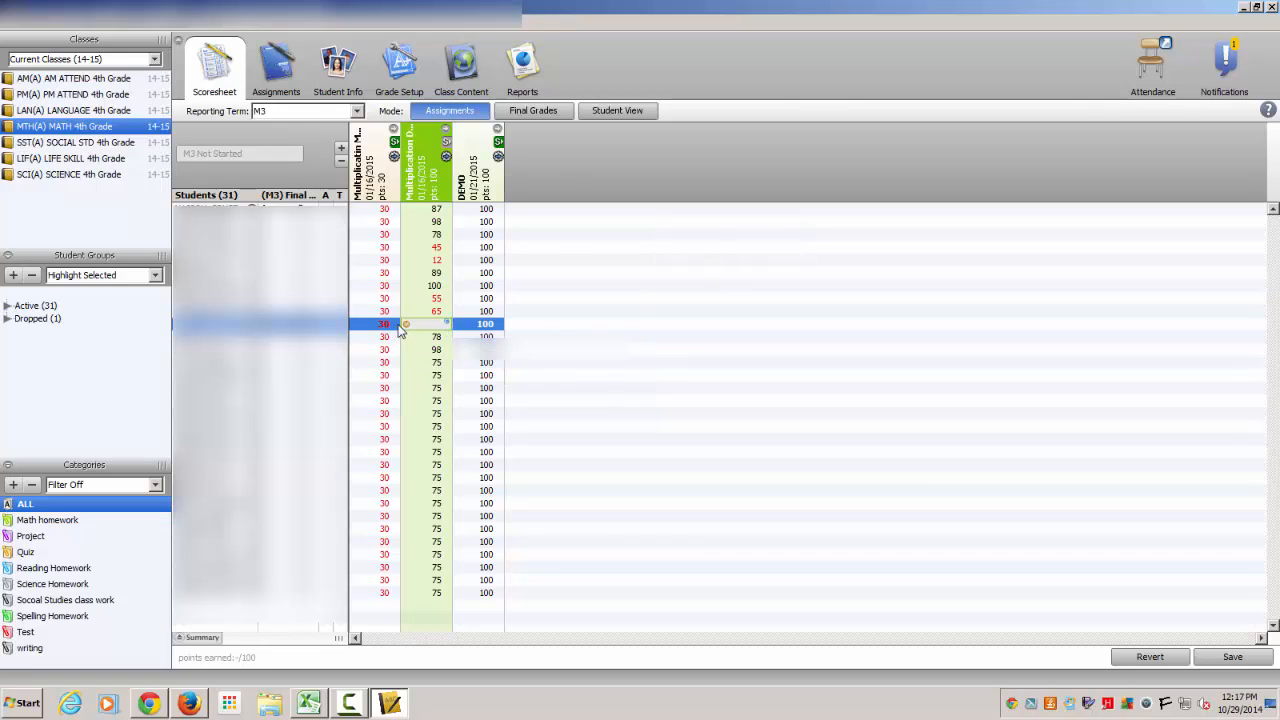
mouse_move(407, 330)
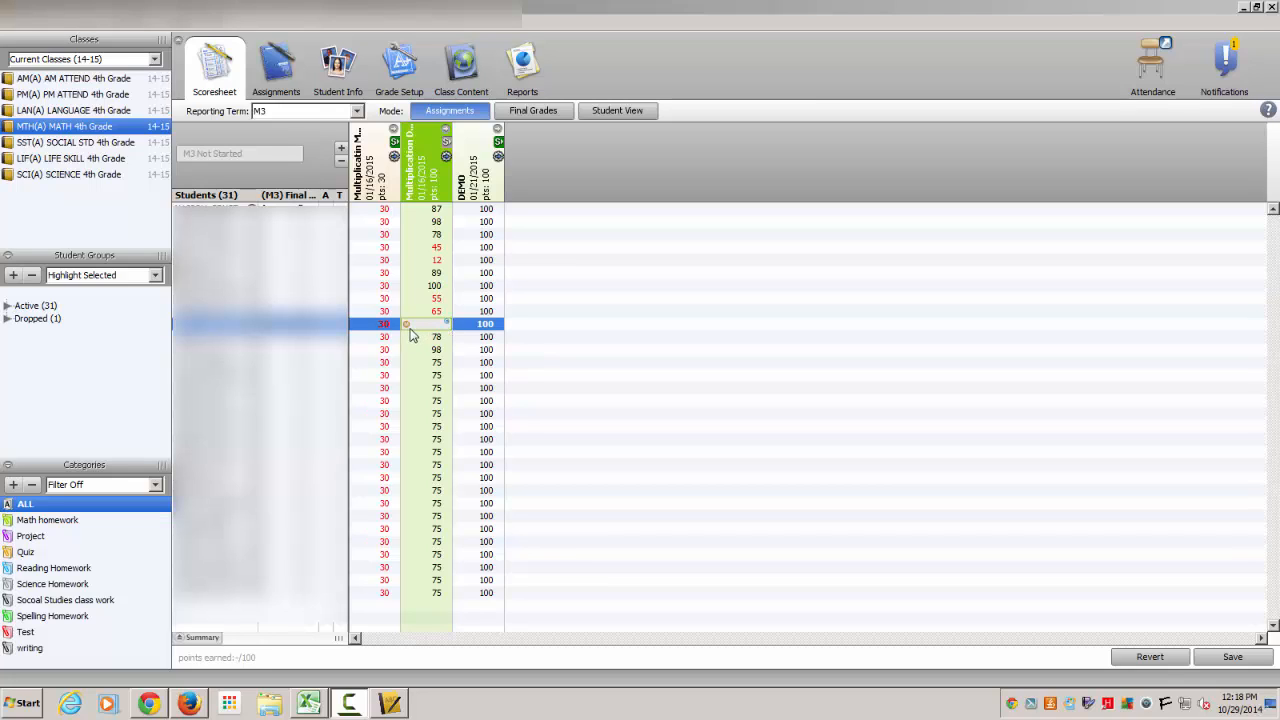
click(446, 351)
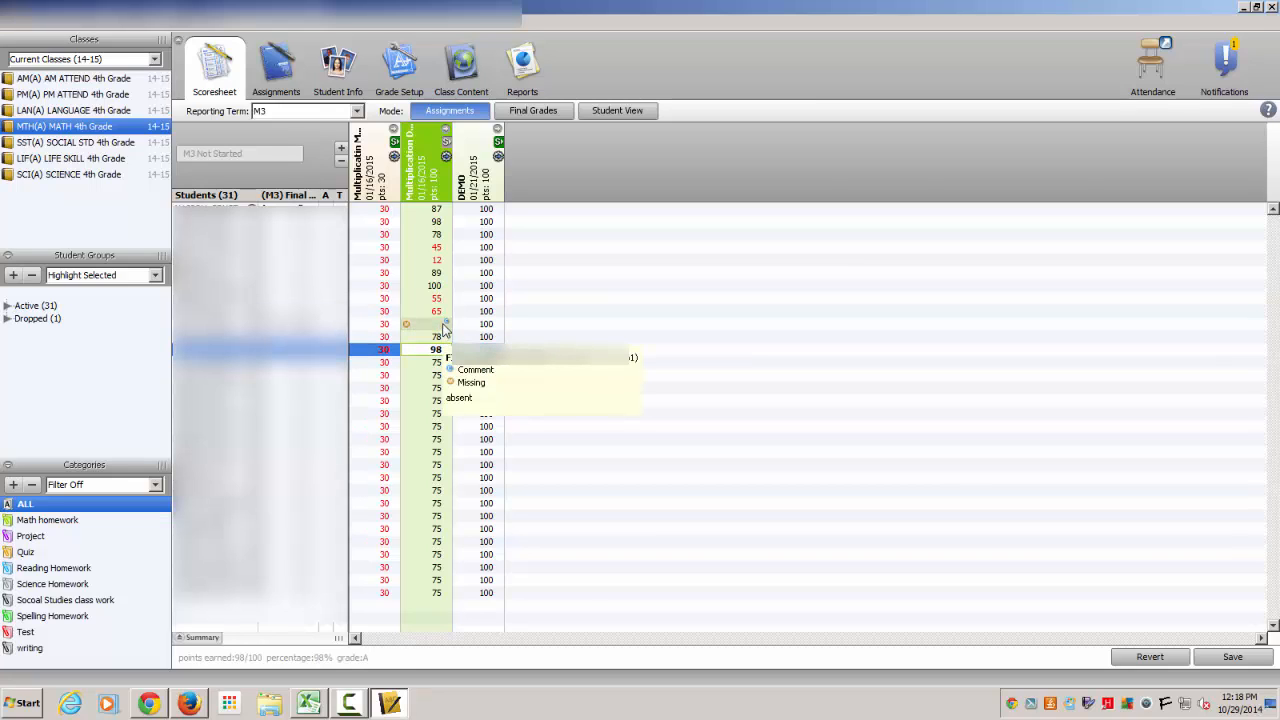